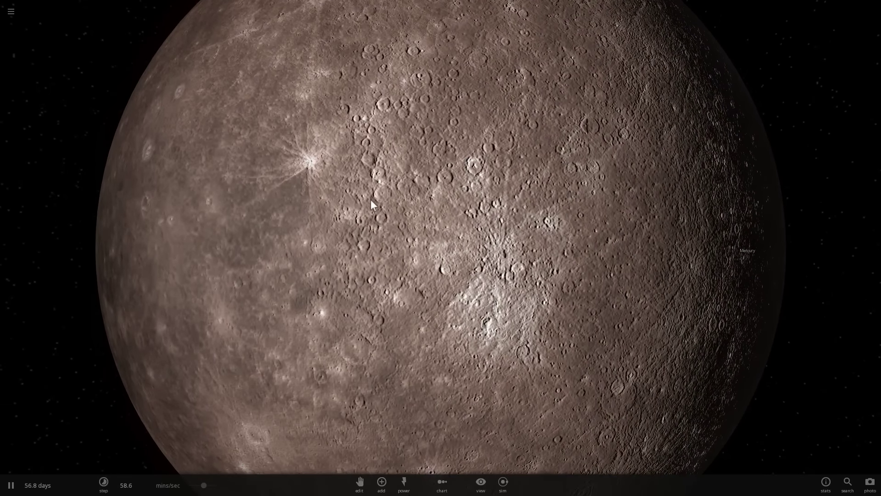
scroll(514, 183, down, 3)
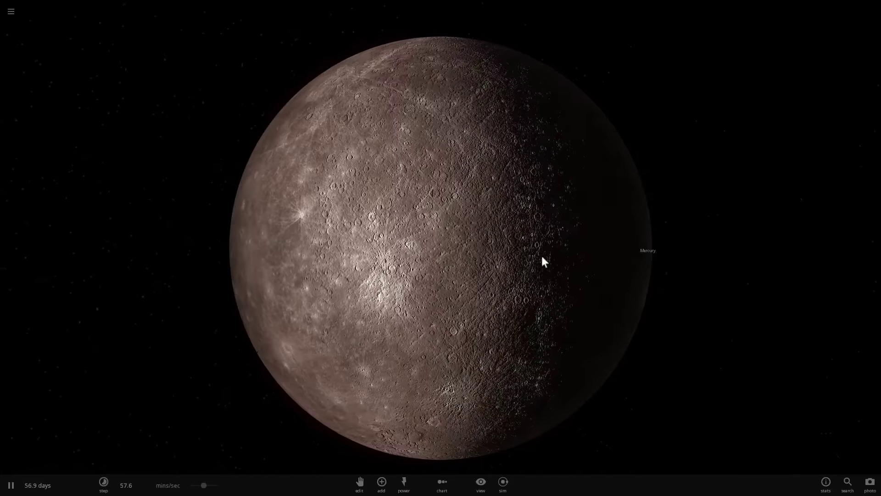
scroll(597, 264, down, 3)
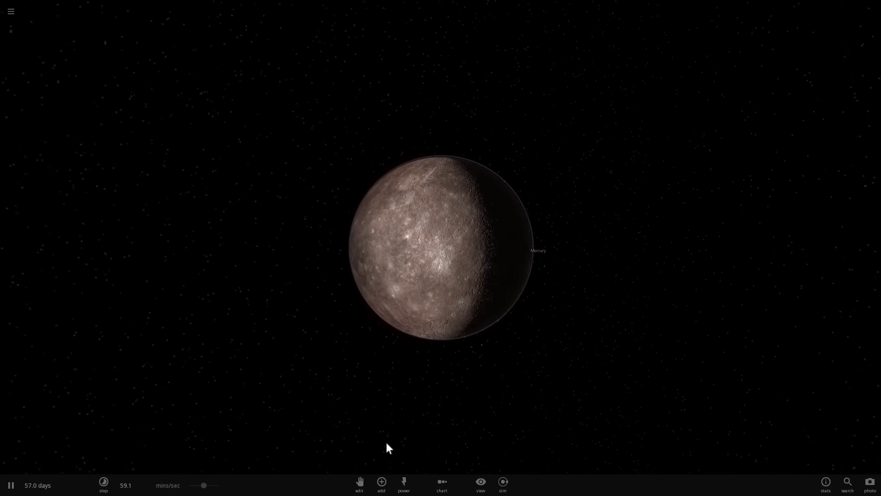
click(16, 8)
scroll(258, 212, down, 3)
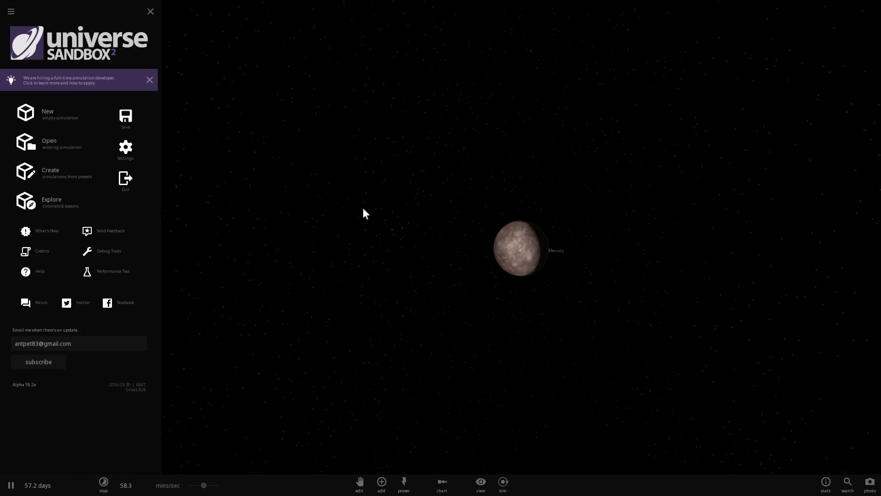
click(150, 11)
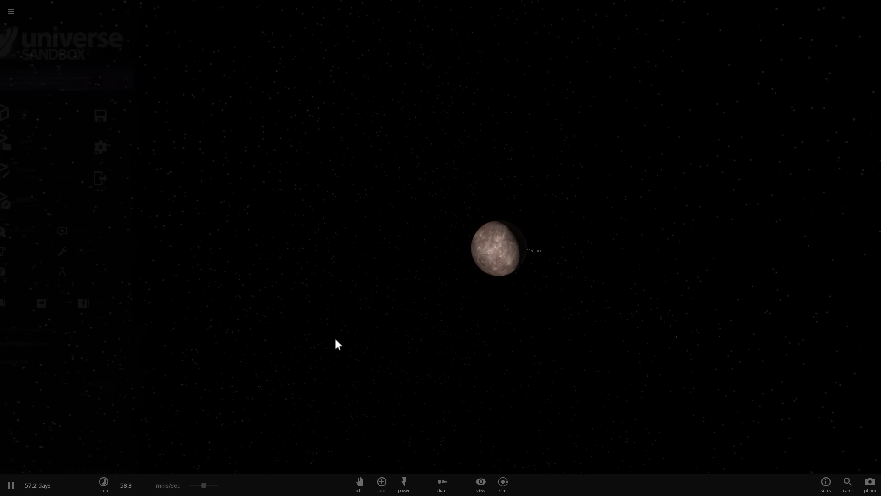
Step: Add Mars and the Moon to the simulation with Mercury, using the Binary motion mode, and focus on Mars
click(387, 480)
click(845, 262)
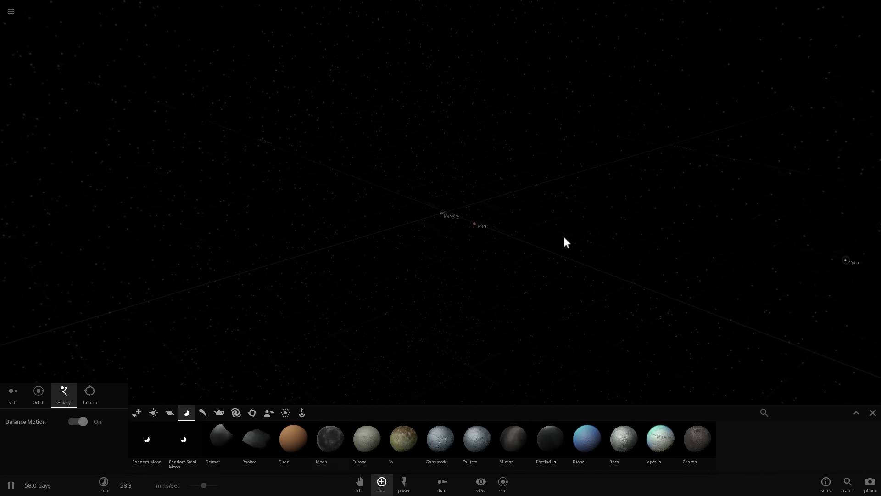
double_click(480, 221)
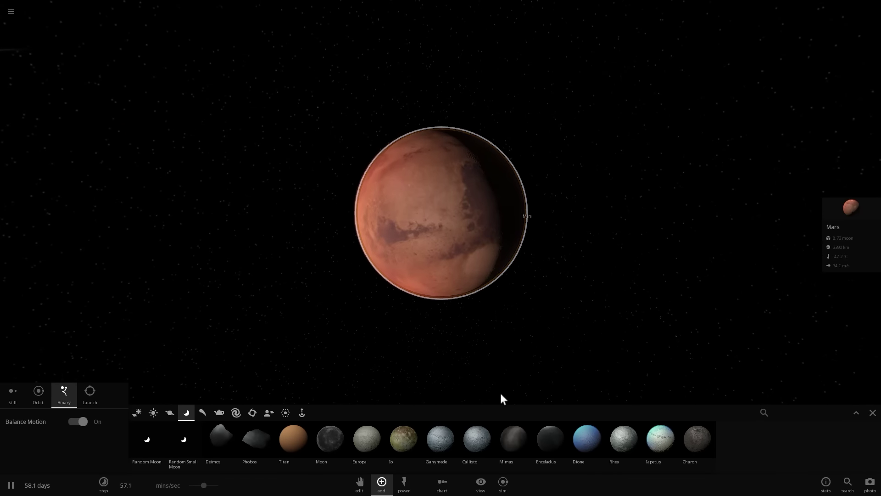
Step: Arrange Mars, Mercury and the Moon side by side in chart mode and compare their sizes
click(443, 483)
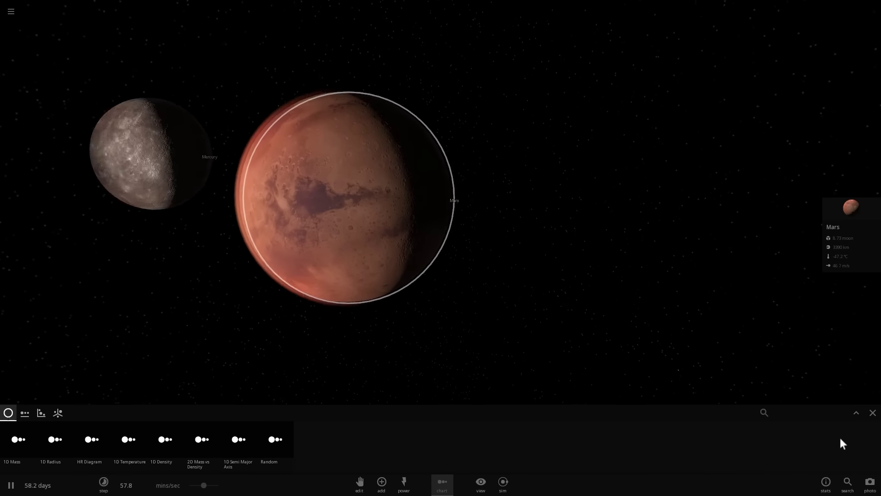
click(873, 444)
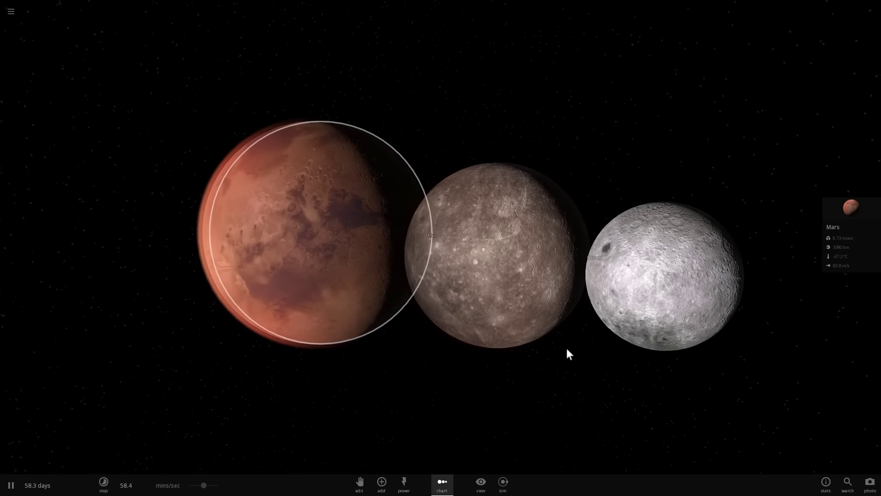
scroll(567, 347, up, 3)
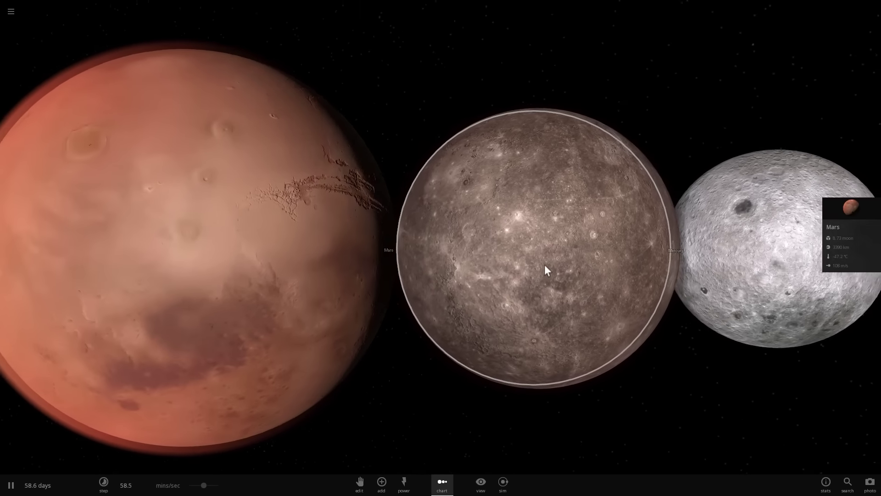
scroll(544, 265, up, 5)
scroll(545, 264, down, 7)
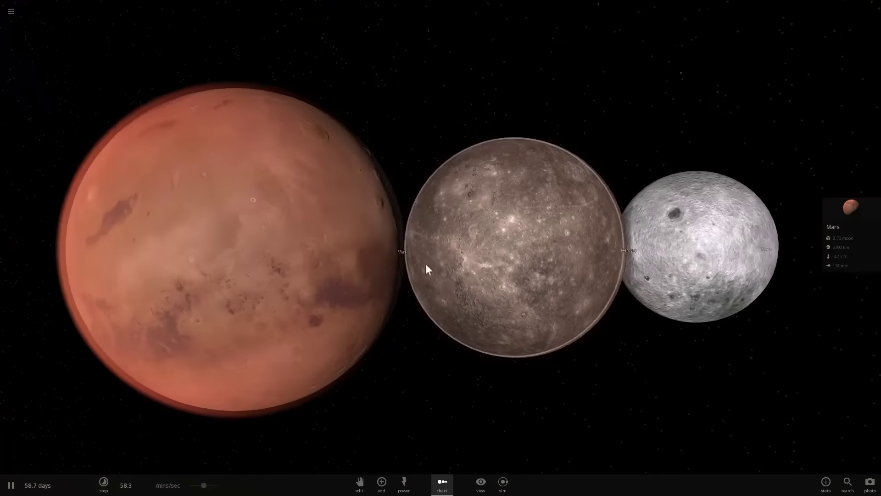
Step: Focus on Mars in the chart and examine its surface up close
double_click(268, 246)
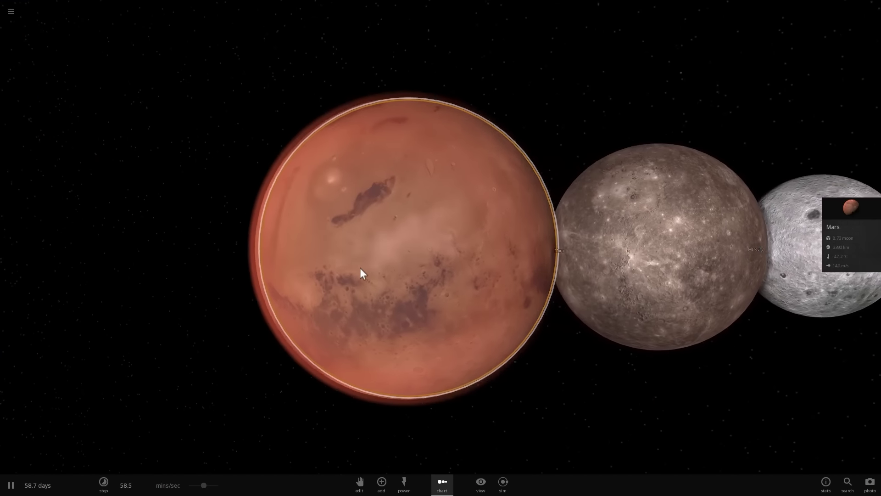
scroll(364, 268, up, 5)
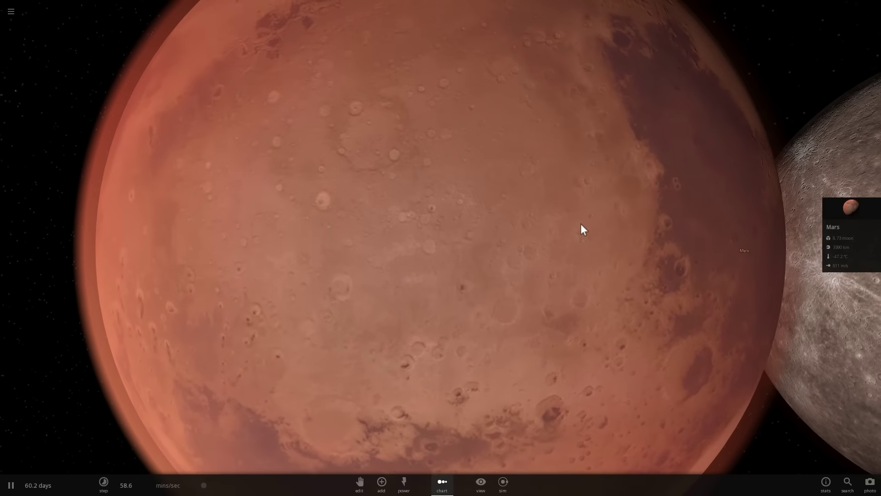
scroll(577, 227, down, 5)
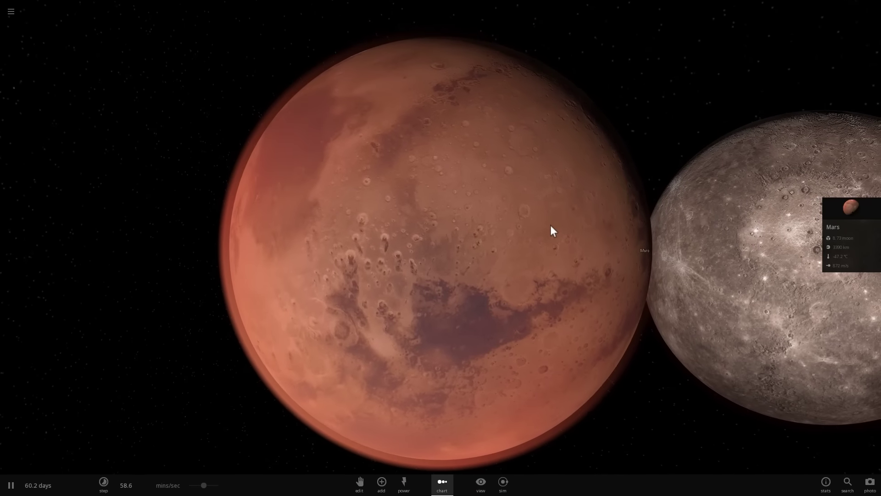
Step: Focus on Mercury with its properties shown and examine its craters up close
scroll(478, 250, up, 5)
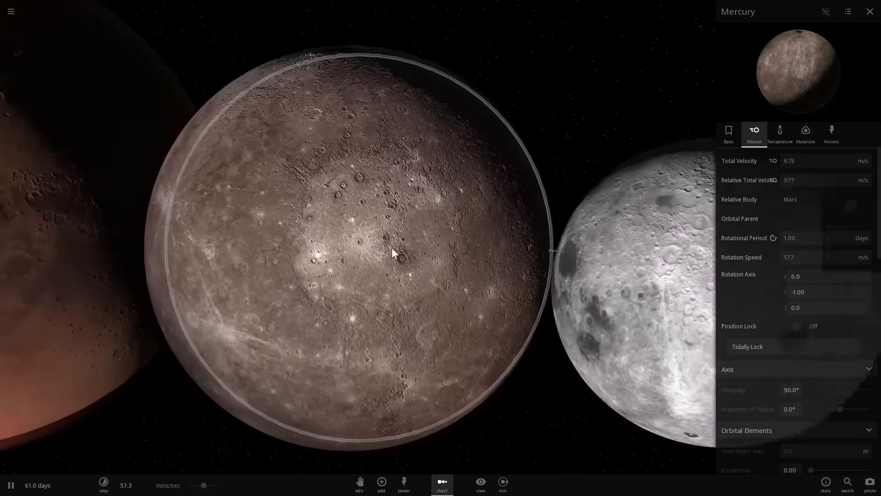
scroll(461, 269, up, 3)
scroll(462, 272, down, 3)
scroll(463, 273, up, 3)
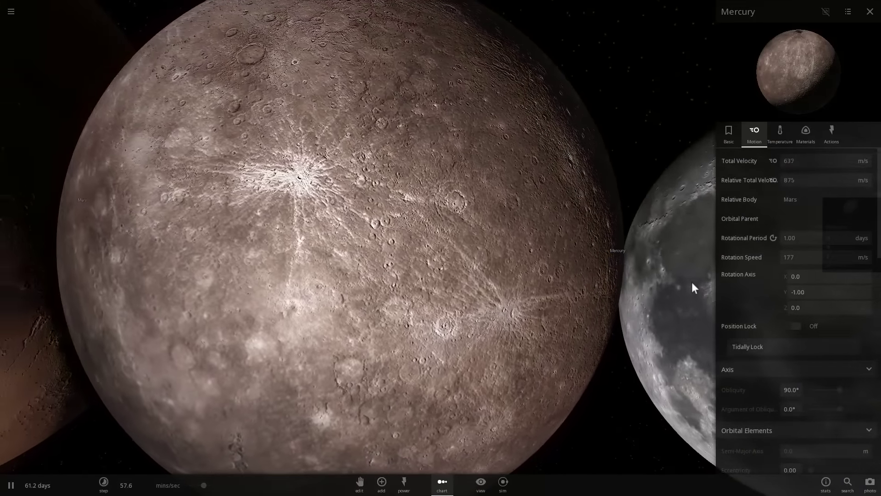
Step: Focus on the Moon and examine its surface from several angles with Mercury and Mars behind it
double_click(692, 287)
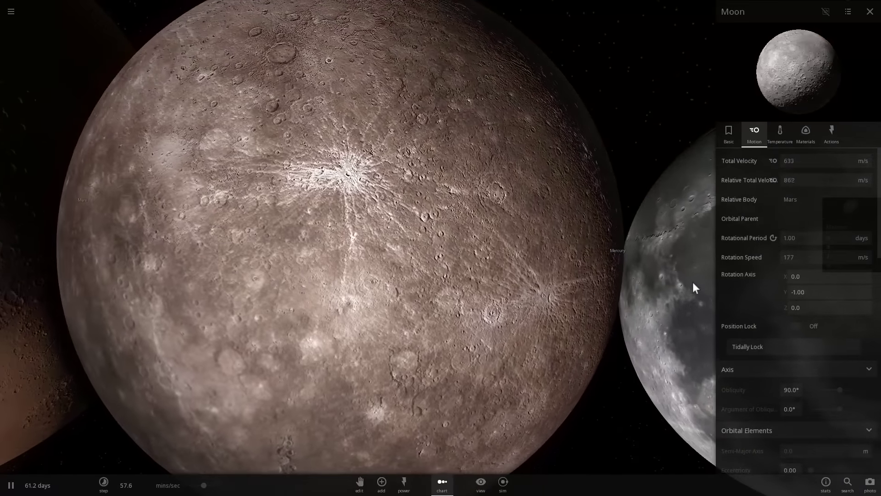
scroll(463, 281, down, 3)
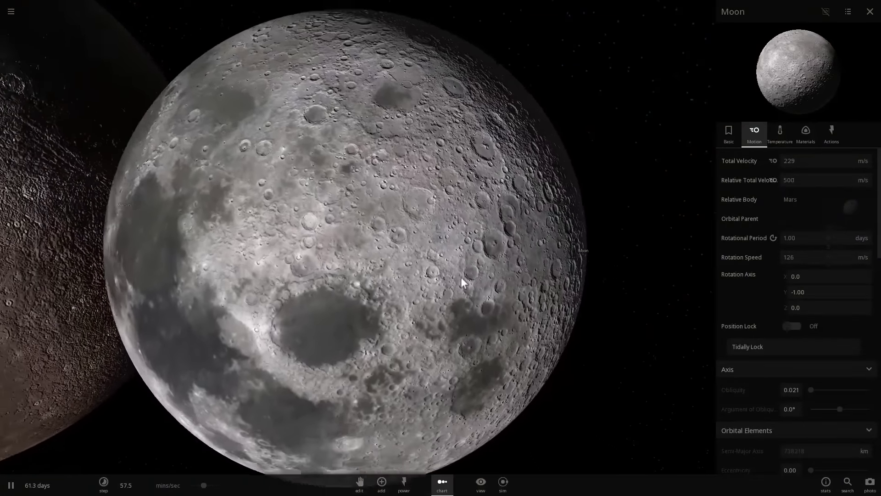
drag(456, 281, 377, 259)
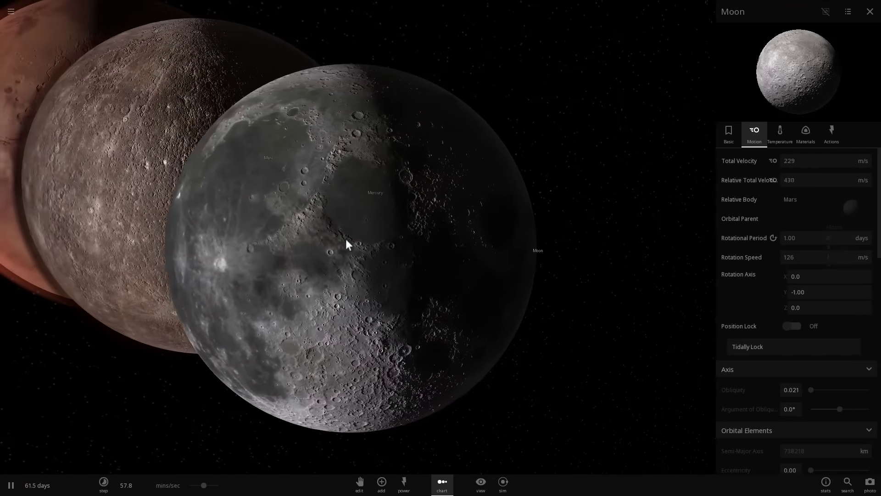
scroll(262, 147, up, 4)
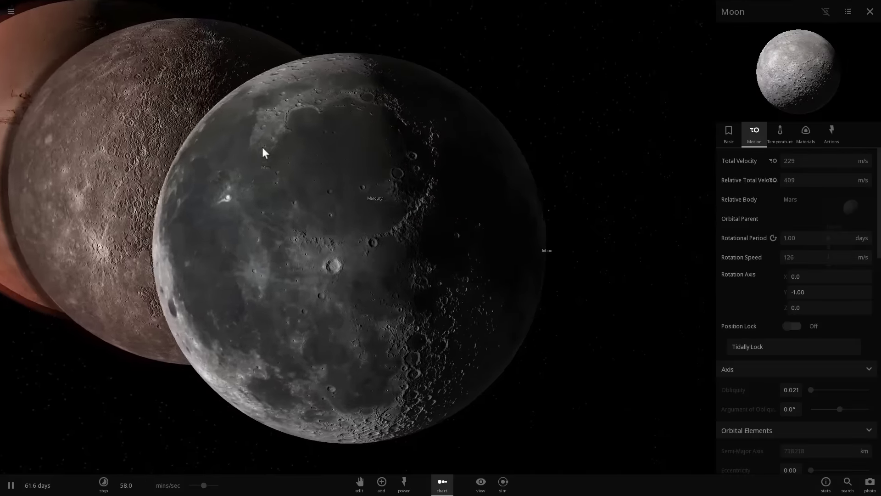
scroll(262, 149, down, 3)
scroll(263, 151, down, 2)
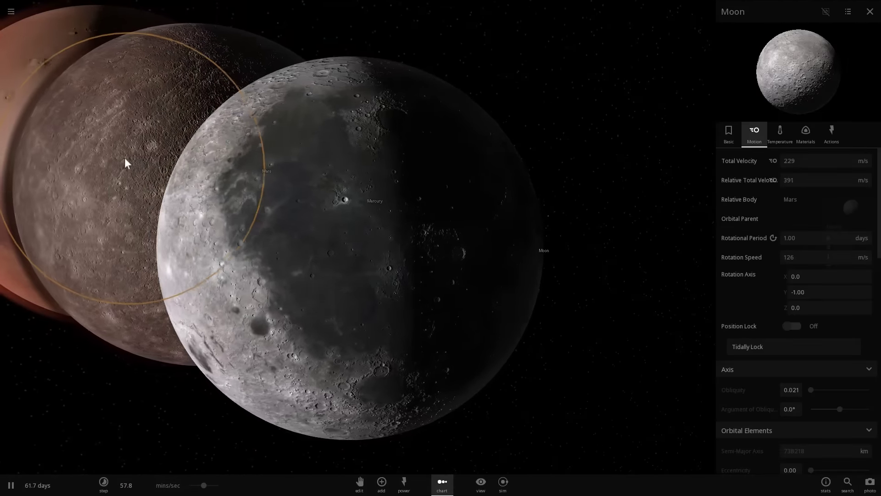
drag(125, 158, 346, 206)
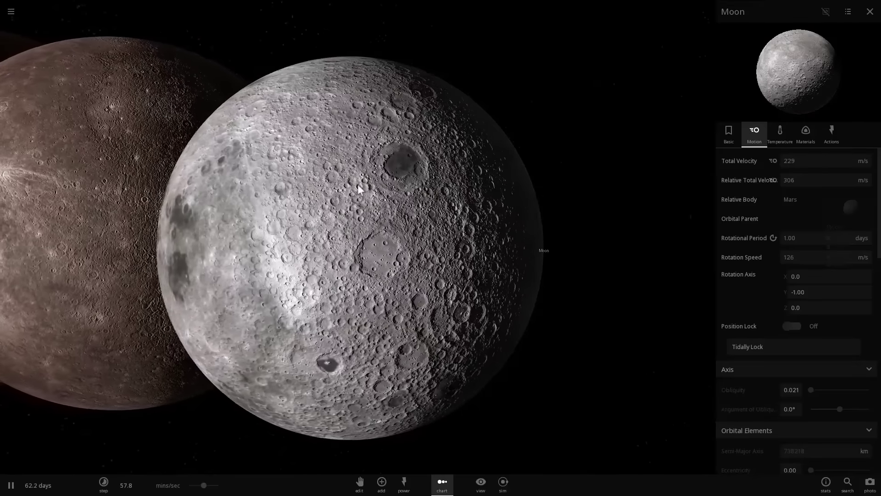
Step: Focus on Mercury, return to the Moon, and compare the two bodies' sizes and cratered surfaces
click(40, 169)
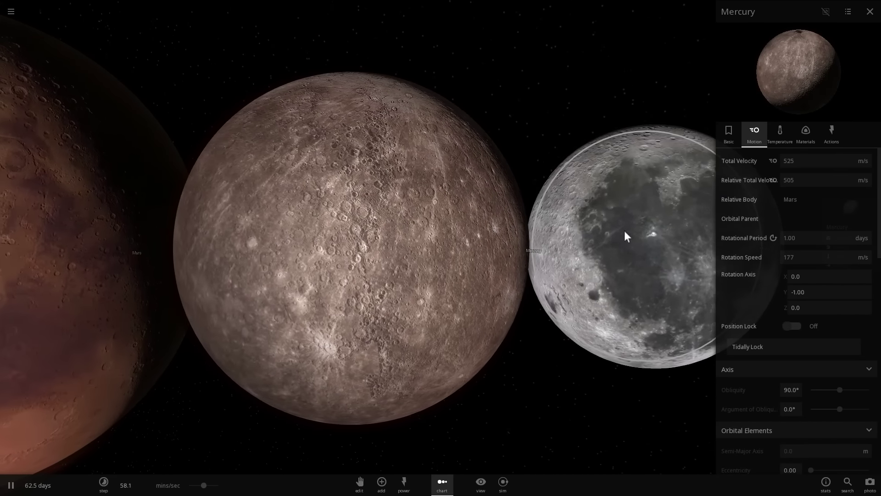
double_click(625, 231)
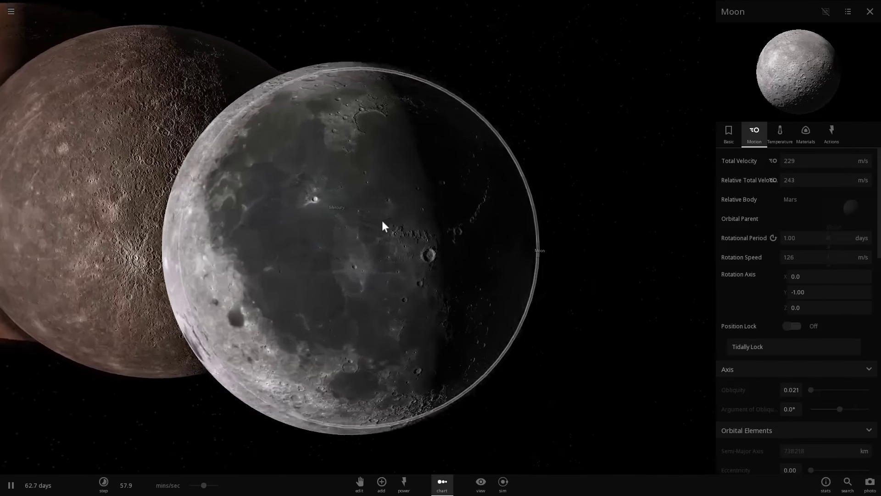
scroll(381, 221, down, 5)
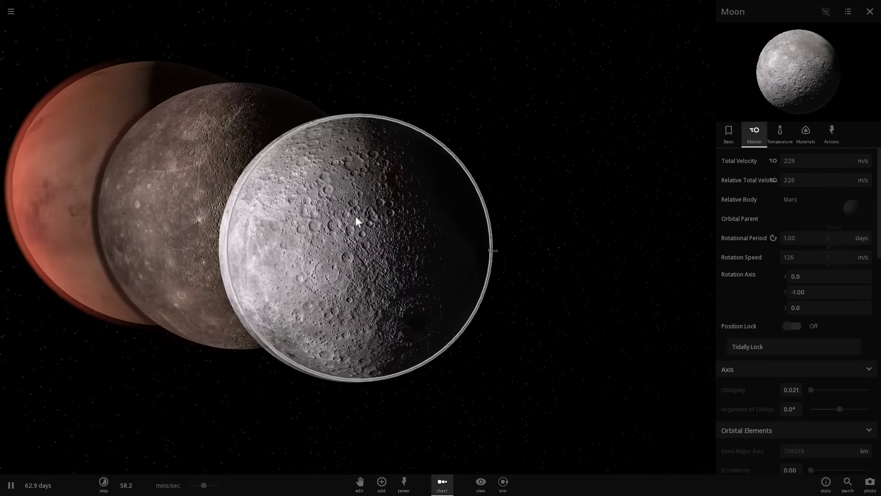
scroll(356, 222, up, 4)
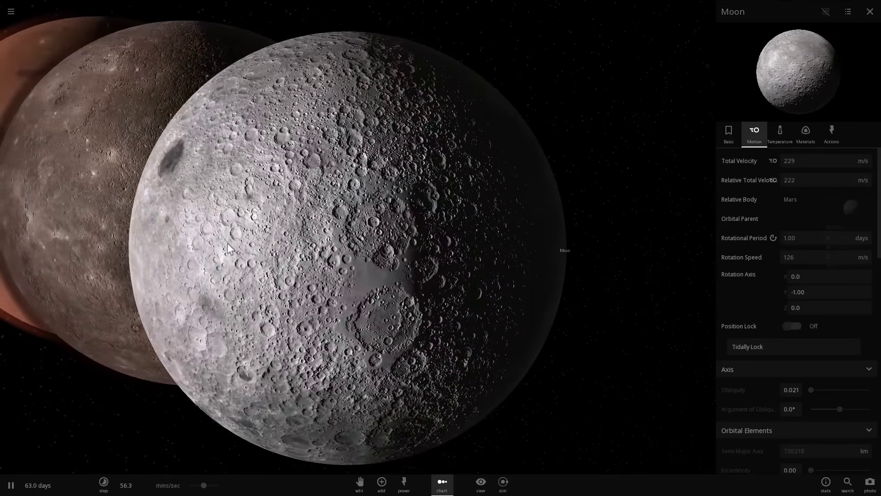
Step: Focus on Mars, switch to Mercury, and inspect Mercury's surface both up close and beside its neighbours
double_click(80, 182)
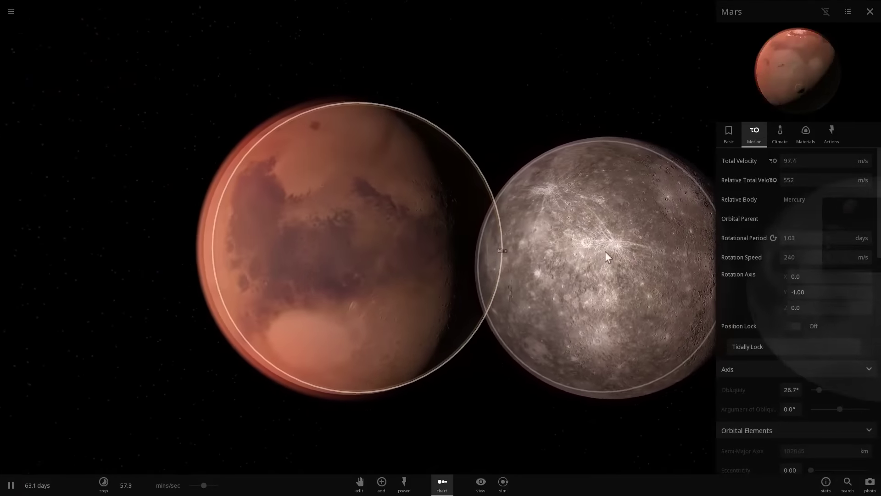
double_click(605, 252)
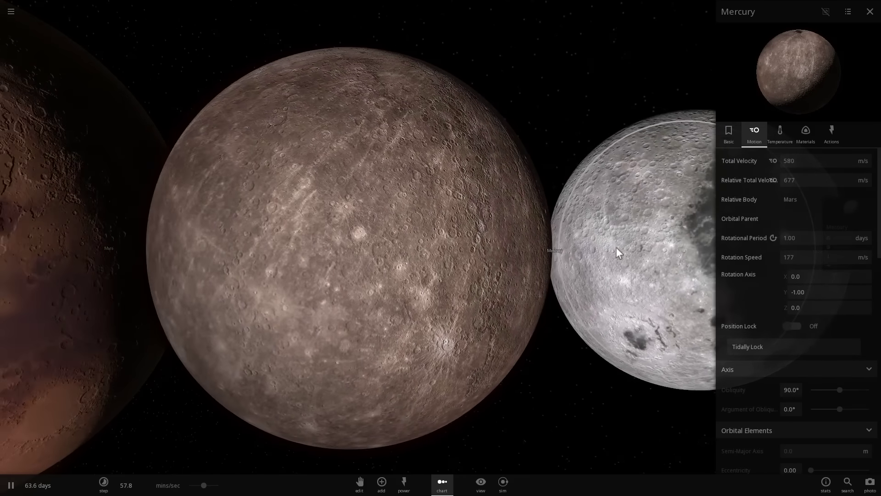
scroll(512, 274, up, 5)
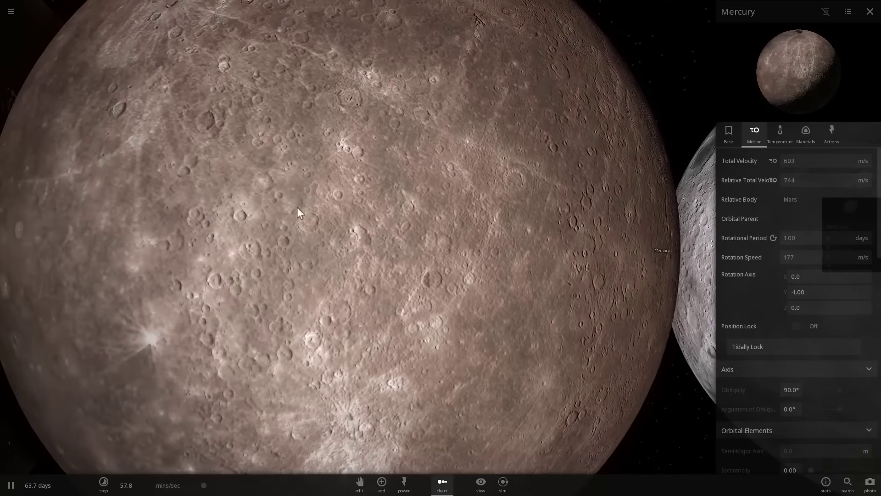
scroll(351, 244, down, 5)
scroll(353, 243, down, 4)
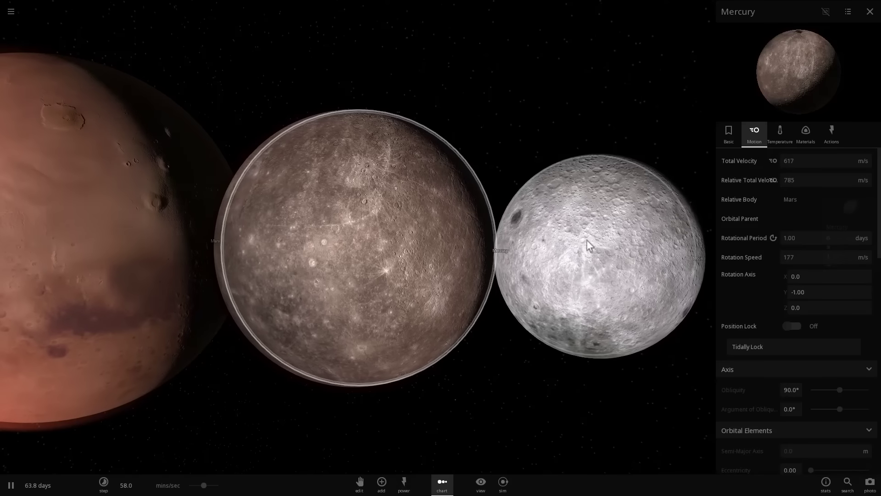
scroll(544, 254, up, 5)
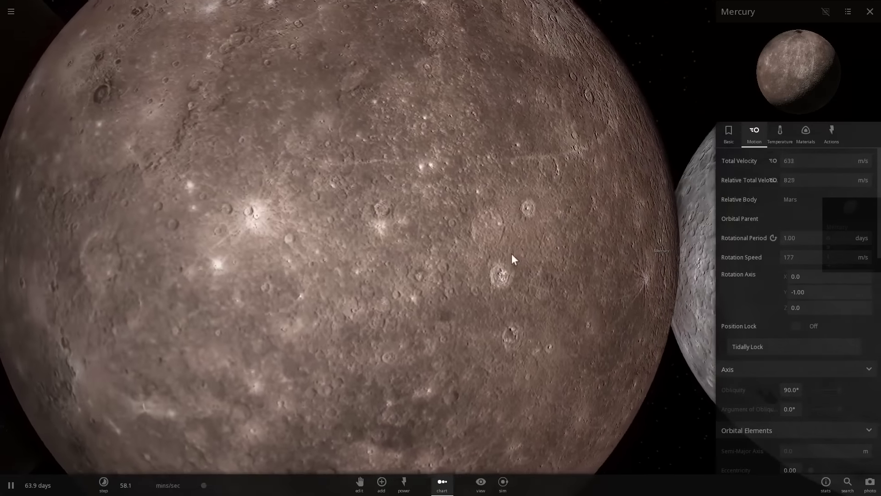
scroll(513, 259, down, 5)
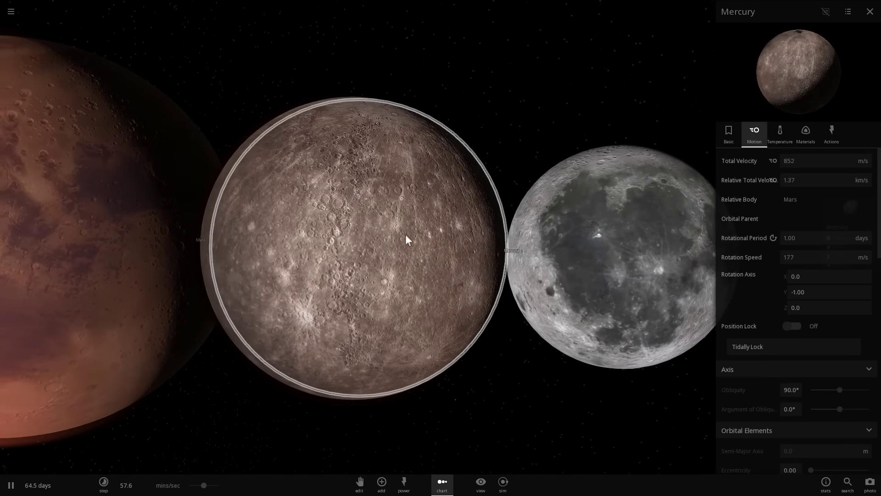
Step: Show Mercury's basic properties and compare it with the Moon, viewing all three bodies from an angle
click(729, 134)
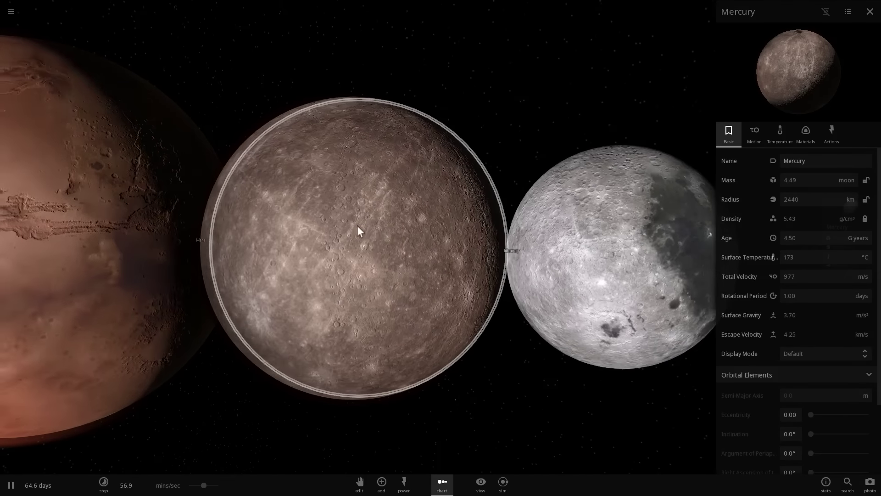
click(631, 230)
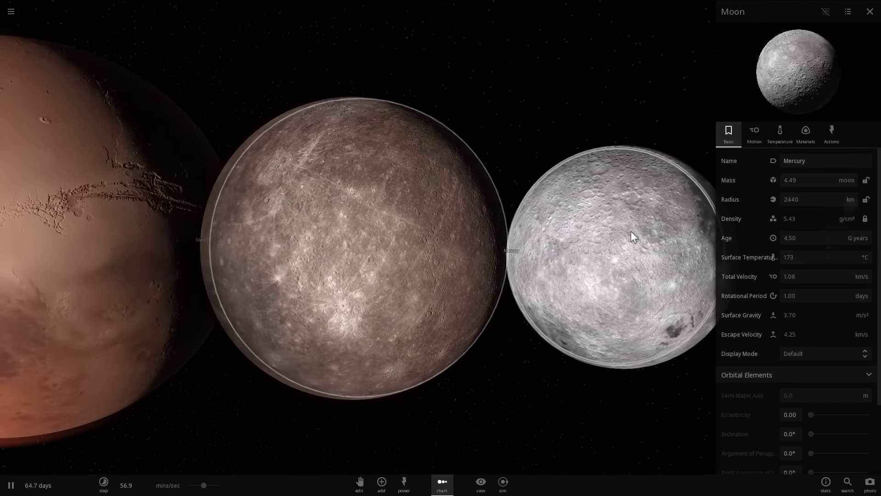
click(401, 242)
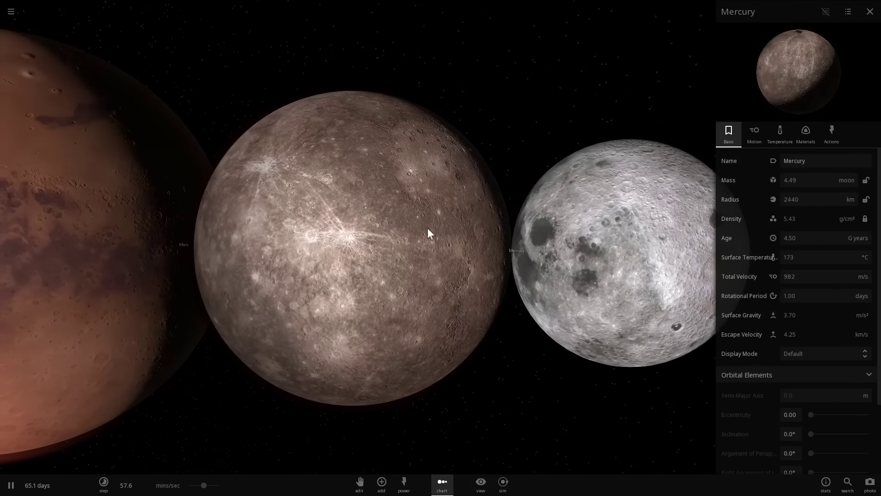
drag(440, 232, 258, 223)
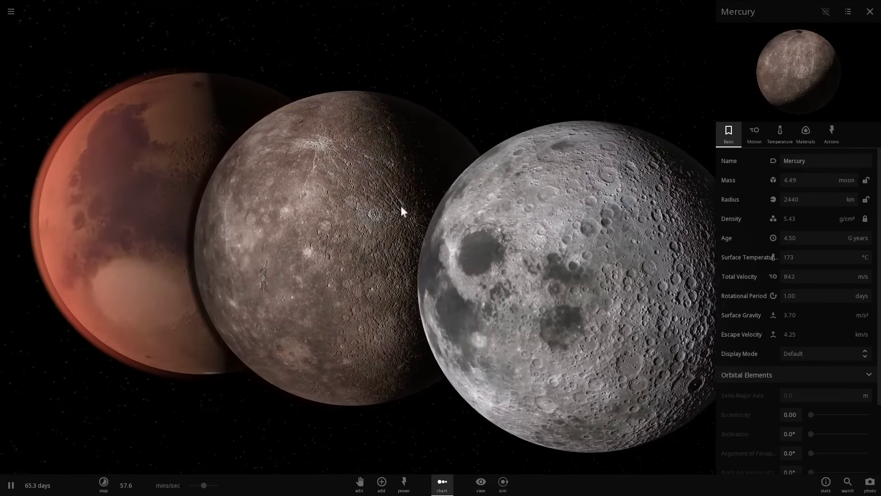
Step: Examine Mercury's cratered surface up close and from farther out between Mars and the Moon
scroll(395, 202, up, 4)
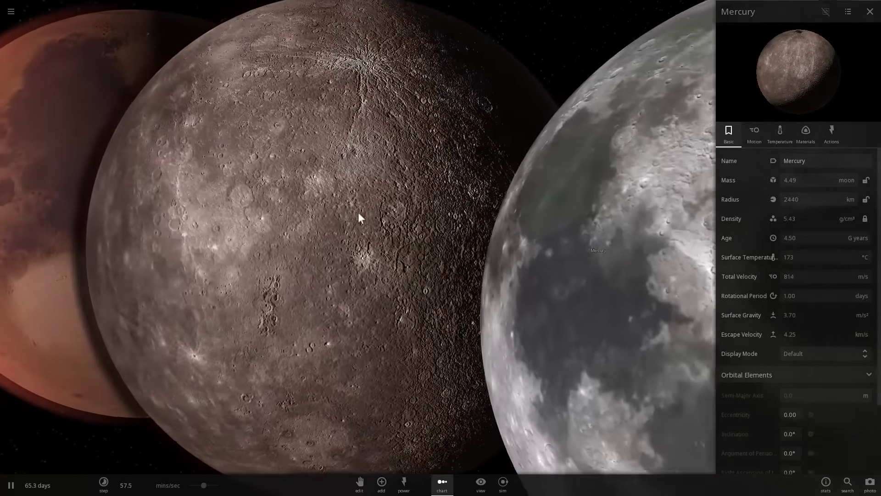
drag(358, 213, 398, 225)
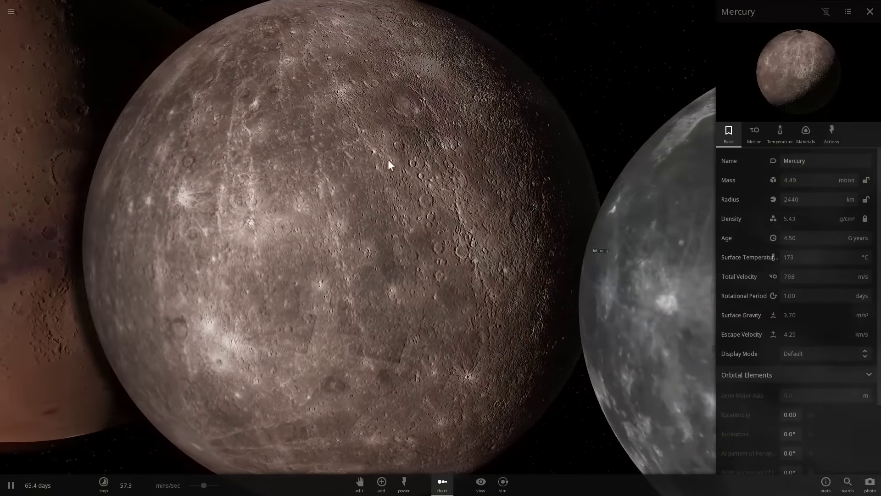
scroll(389, 172, down, 3)
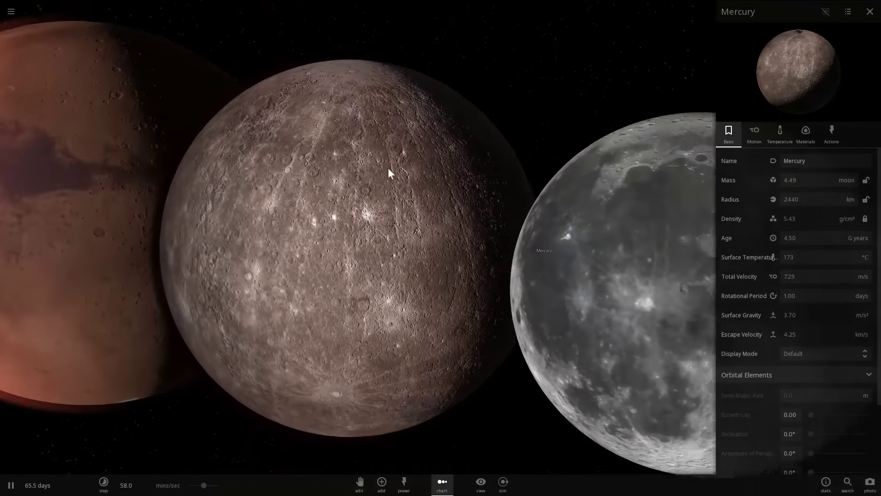
scroll(388, 170, down, 3)
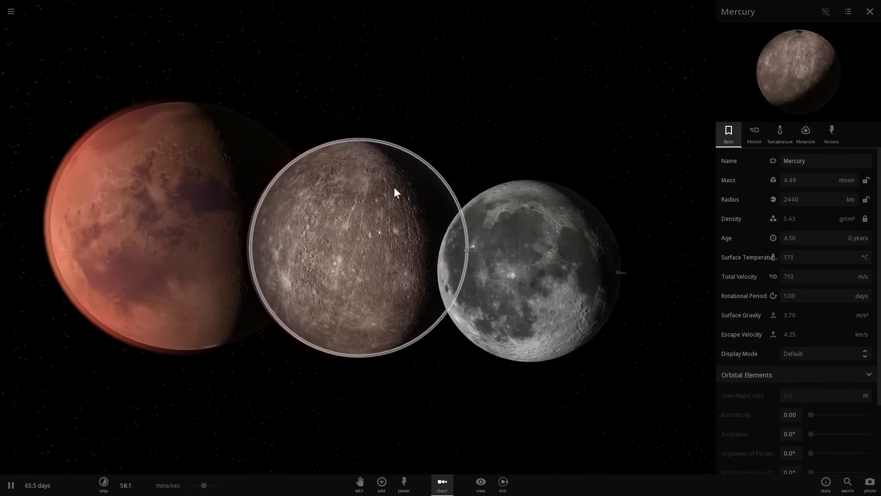
scroll(503, 235, up, 1)
scroll(504, 238, up, 2)
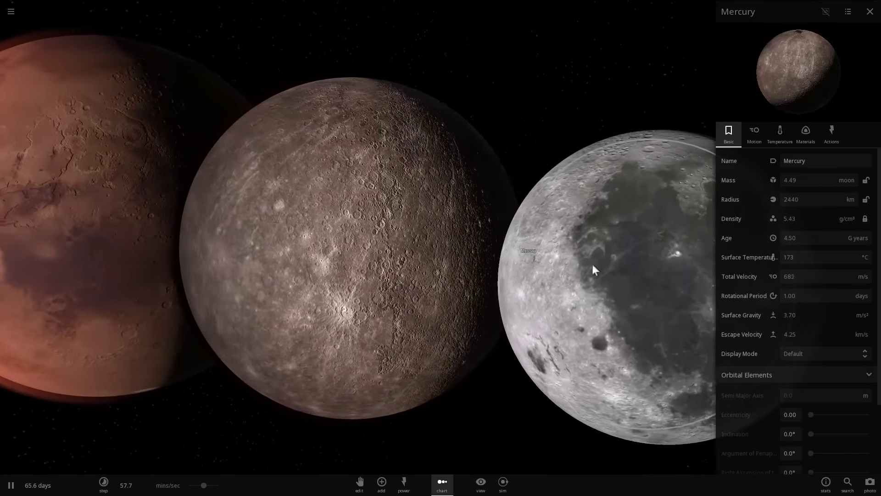
Step: Focus on the Moon and inspect its craters and dark plains from different sides, with Mercury behind it
double_click(638, 266)
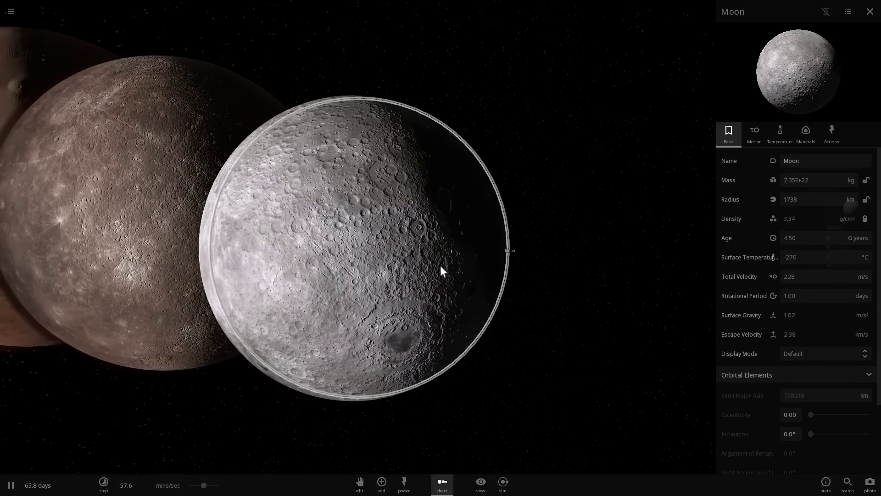
scroll(441, 267, up, 3)
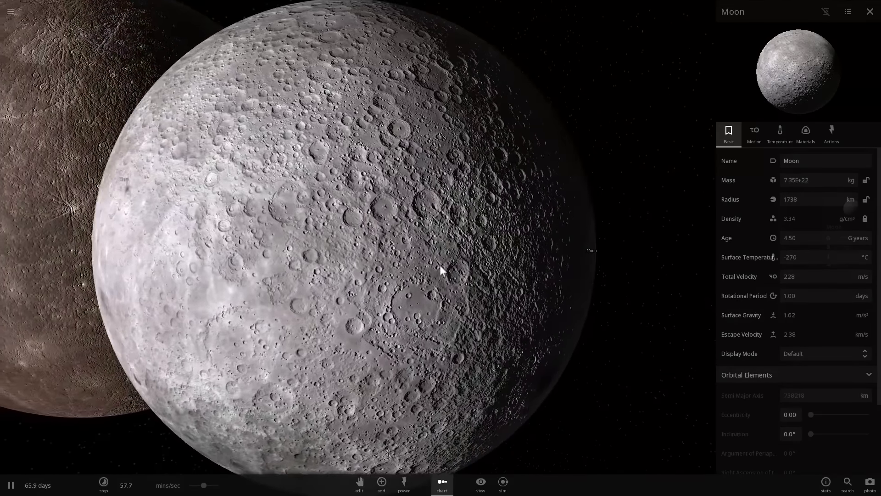
scroll(440, 267, down, 3)
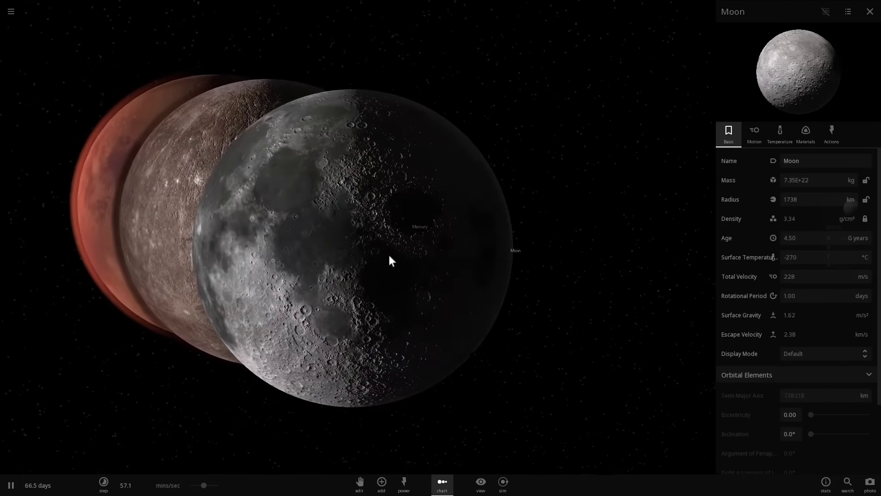
drag(390, 254, 489, 260)
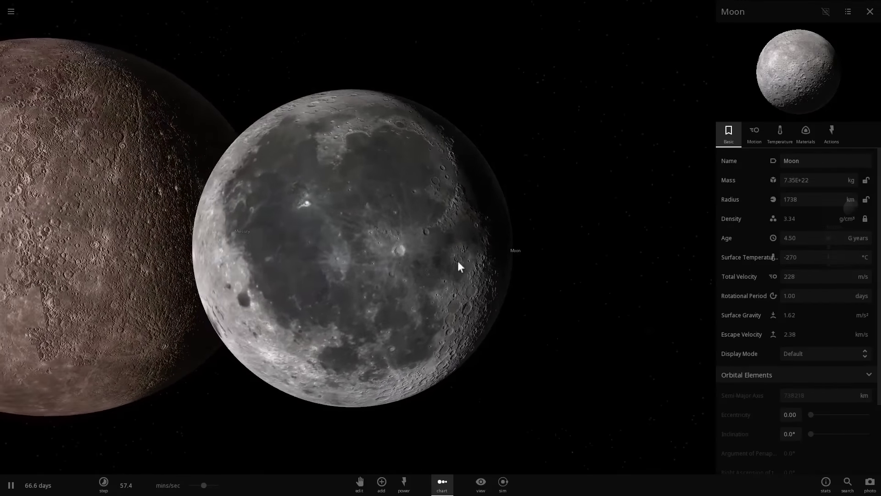
scroll(382, 255, up, 5)
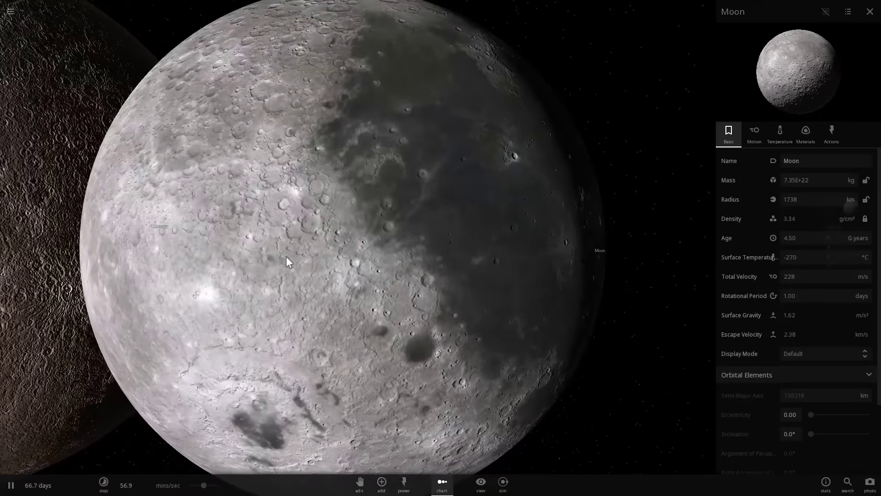
scroll(285, 256, down, 4)
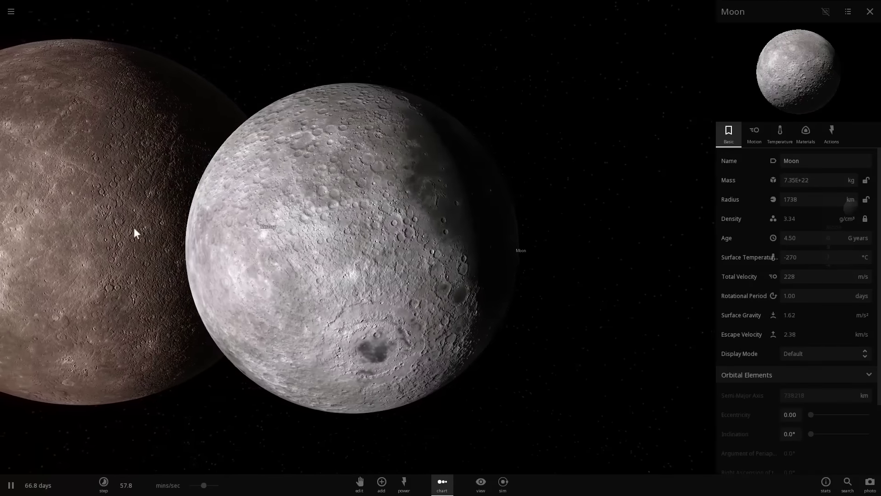
Step: Switch the focus to Mercury and compare its size and surface with the neighbouring Moon and Mars
scroll(262, 232, down, 5)
click(210, 211)
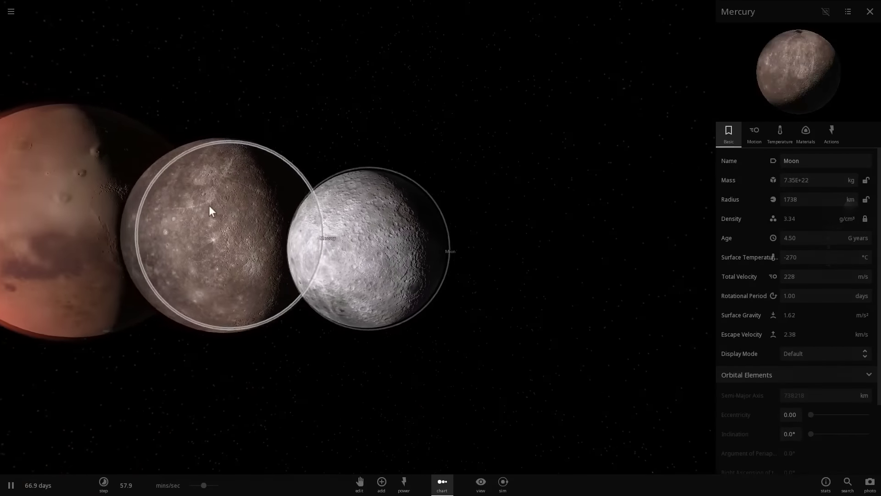
scroll(339, 245, up, 5)
scroll(432, 264, down, 3)
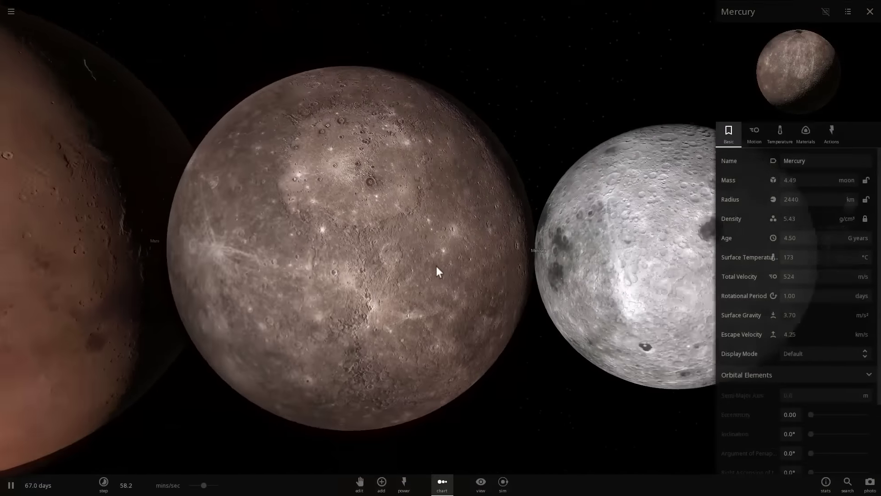
scroll(436, 266, down, 3)
scroll(459, 266, up, 4)
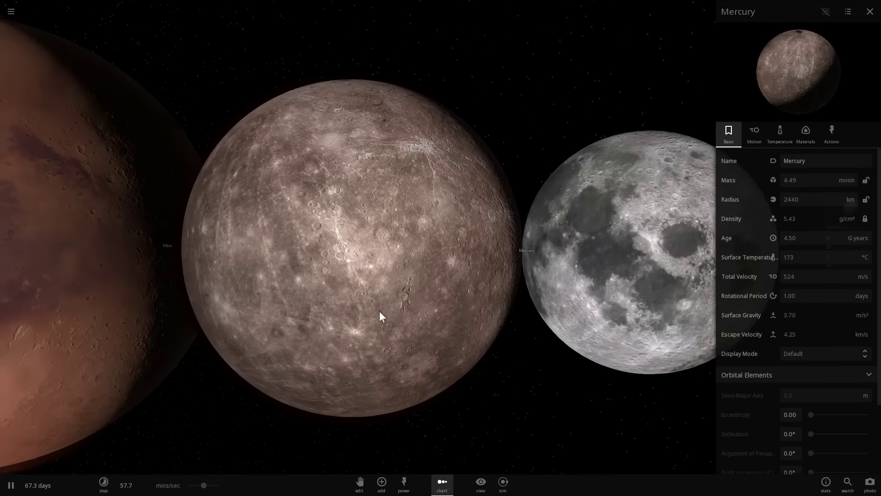
Step: View the Moon's properties and surface briefly, and return to Mercury to inspect its craters at close range
double_click(605, 250)
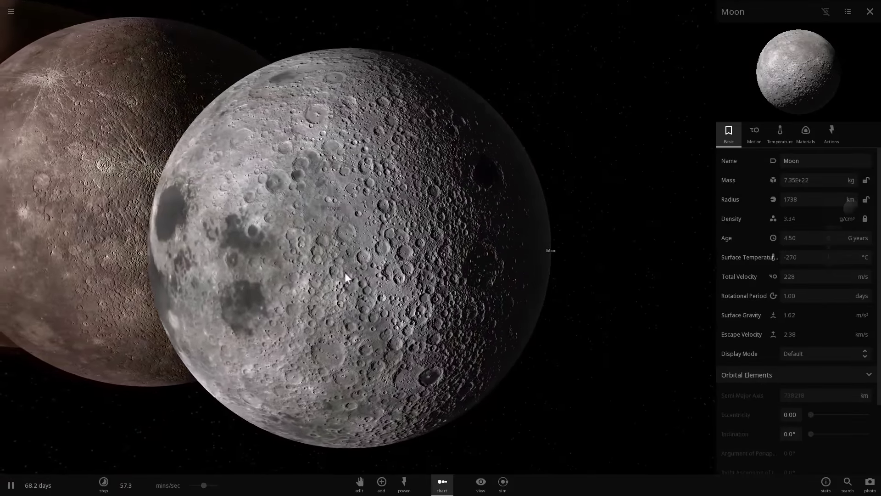
scroll(345, 272, down, 3)
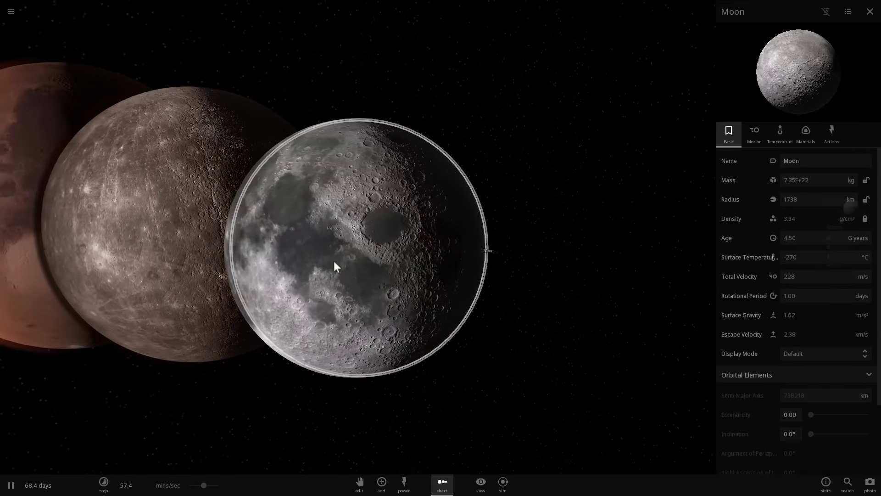
click(197, 197)
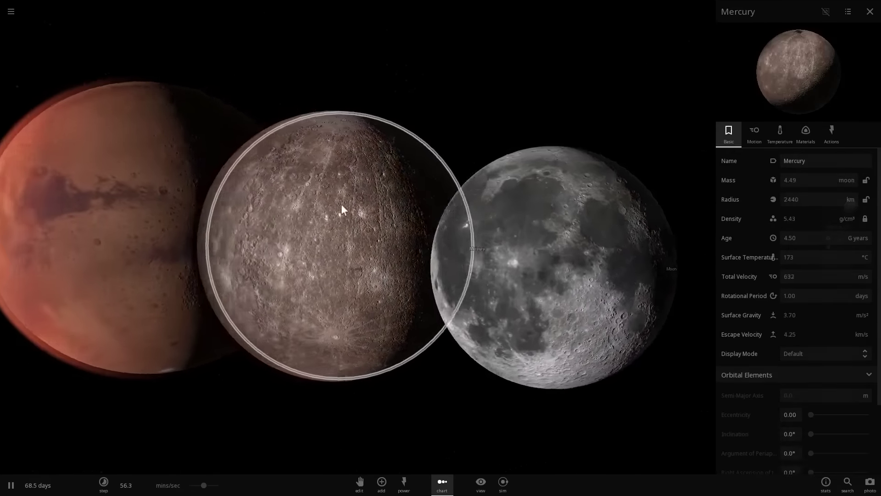
drag(341, 205, 373, 221)
scroll(372, 221, up, 4)
scroll(376, 221, down, 1)
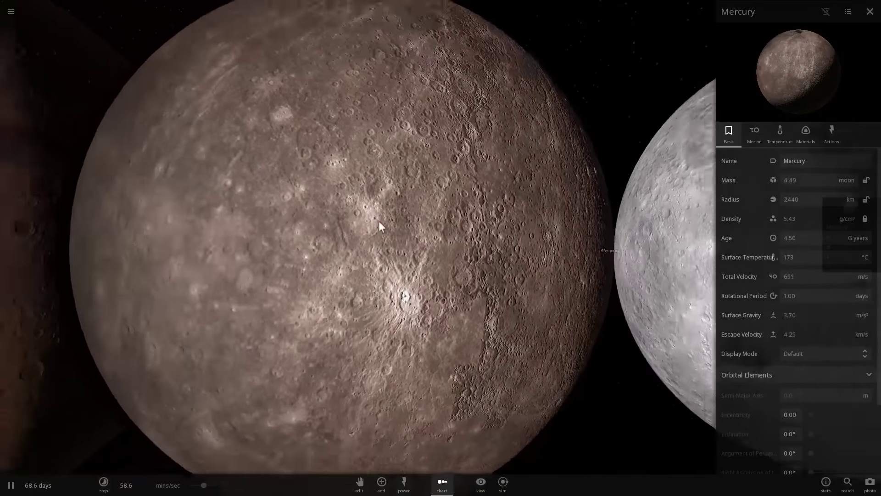
scroll(379, 225, down, 5)
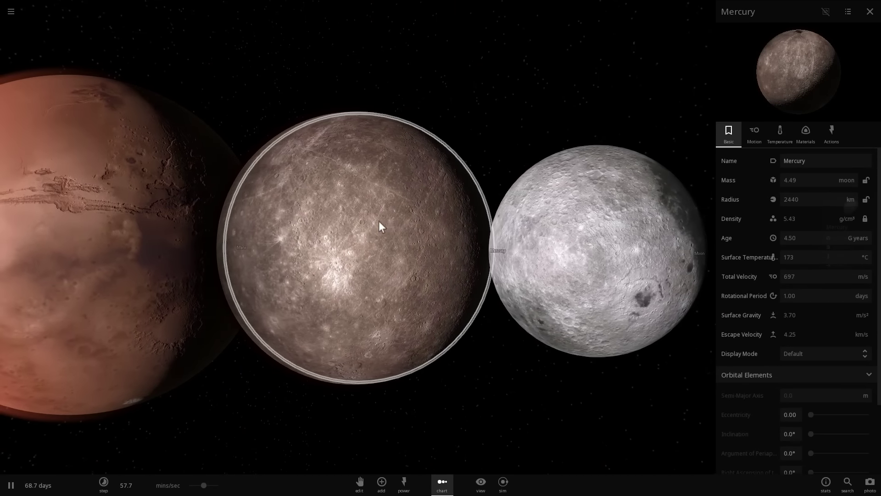
Step: Study Mercury's rotating surface, alternating between close views of its craters and wider views alongside Mars and the Moon
scroll(396, 227, up, 3)
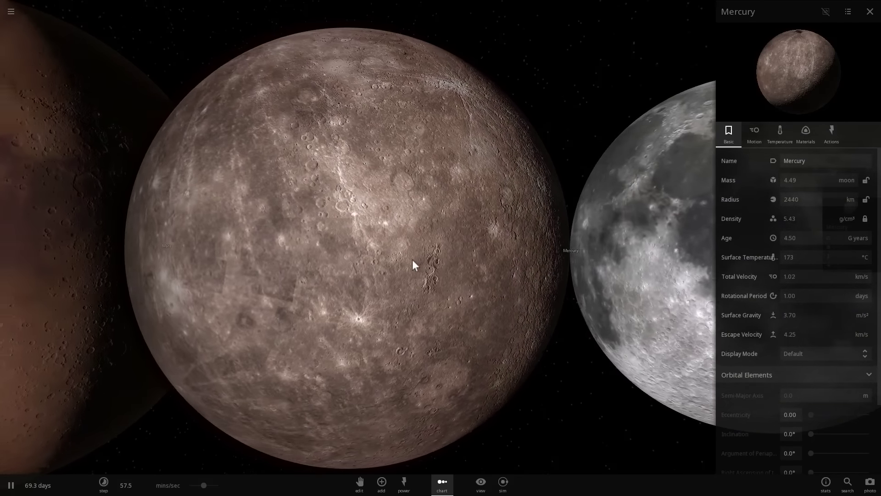
scroll(430, 255, down, 3)
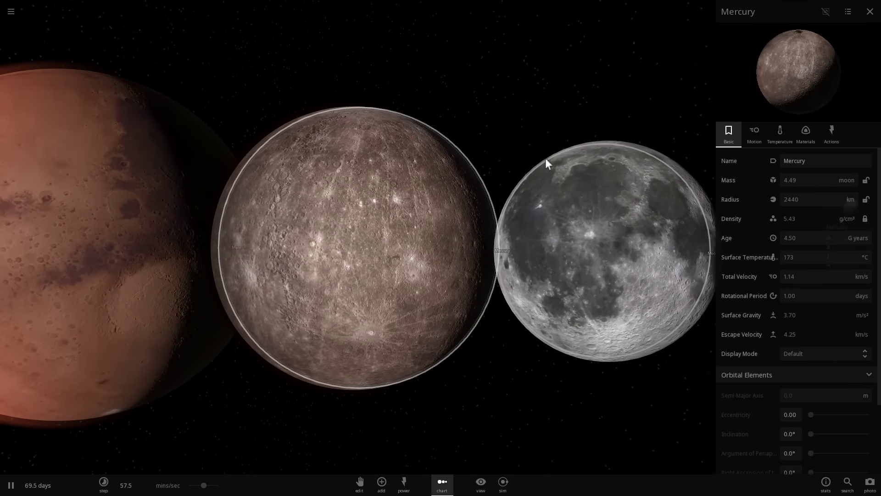
scroll(590, 299, up, 3)
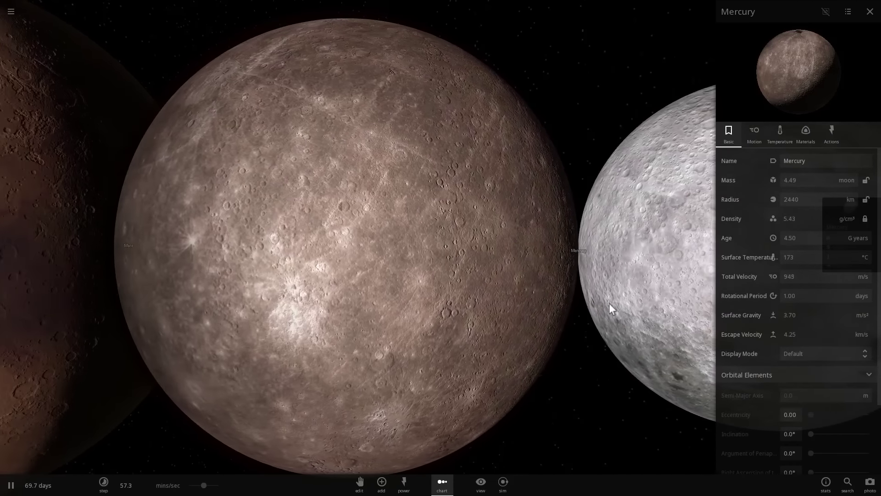
scroll(609, 304, down, 3)
scroll(610, 304, up, 3)
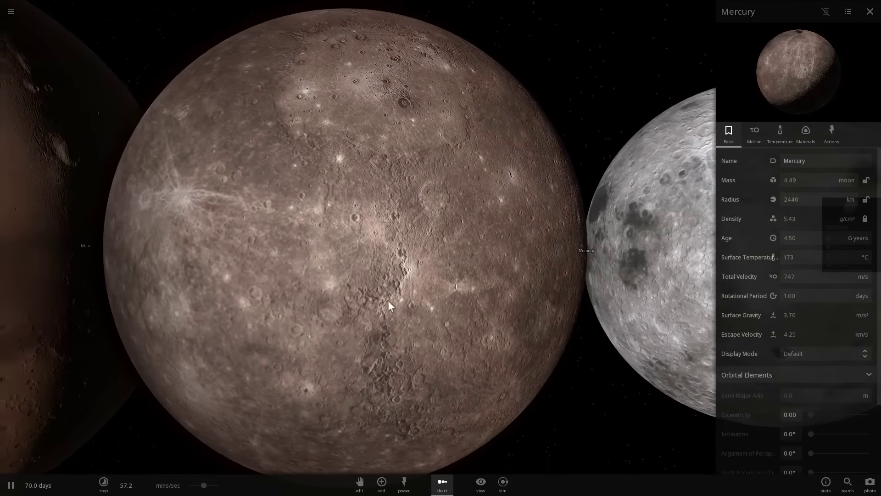
scroll(363, 307, down, 3)
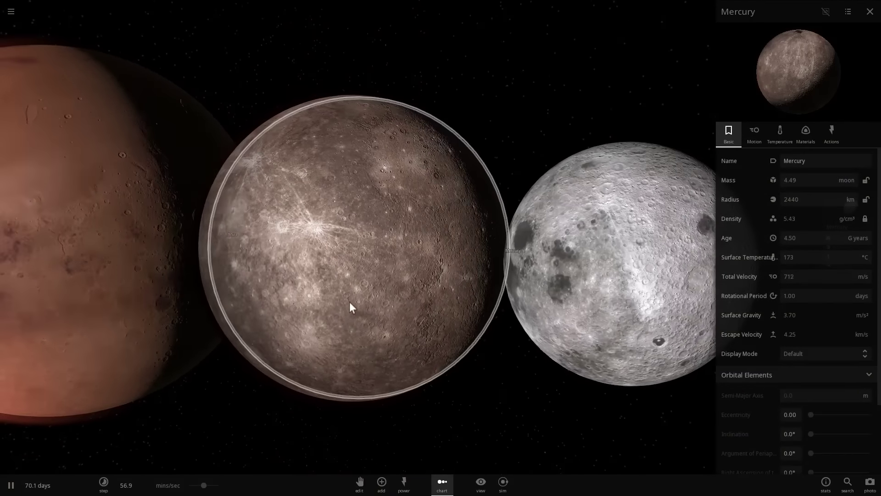
scroll(348, 286, up, 4)
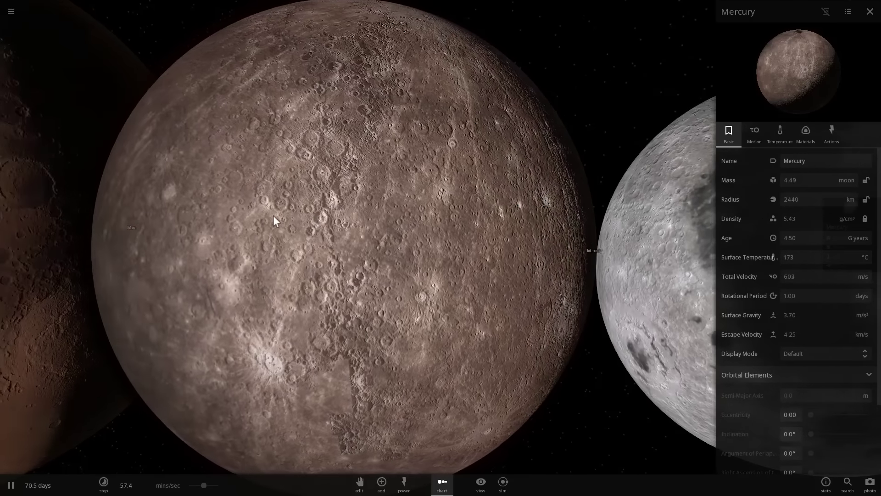
scroll(274, 216, down, 5)
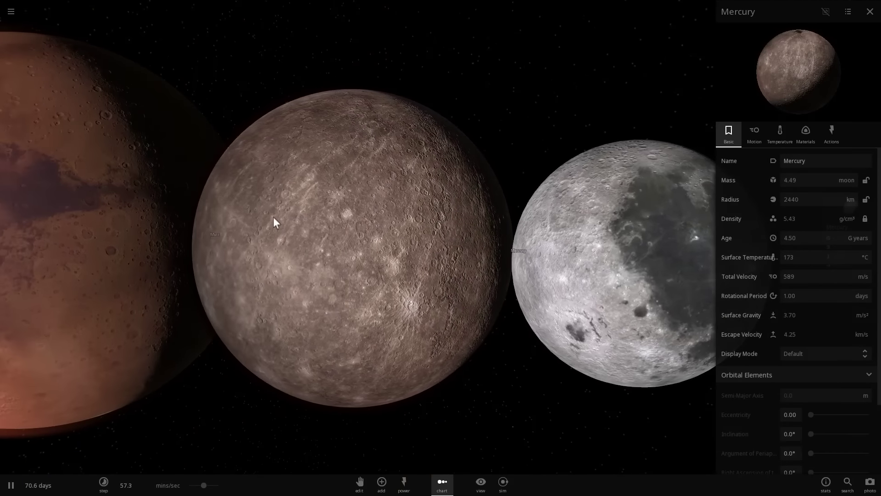
Step: Focus on the Moon and inspect its shadowed and sunlit sides at close range
double_click(622, 248)
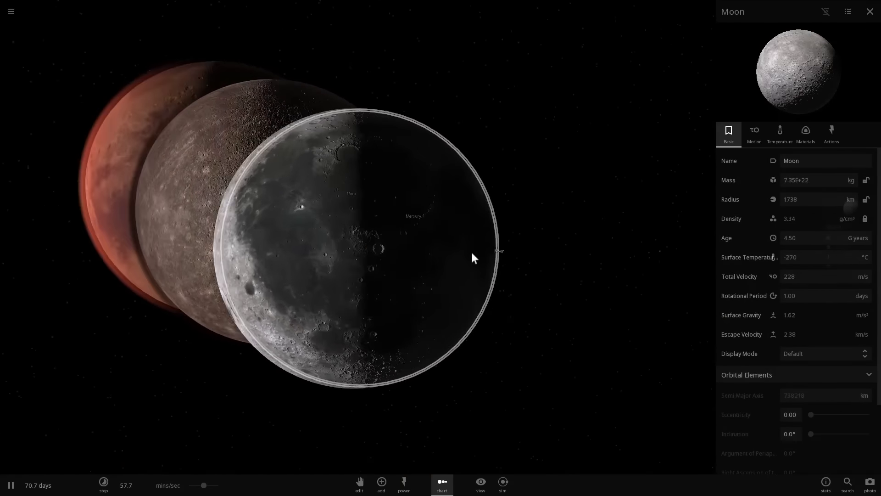
scroll(471, 251, up, 5)
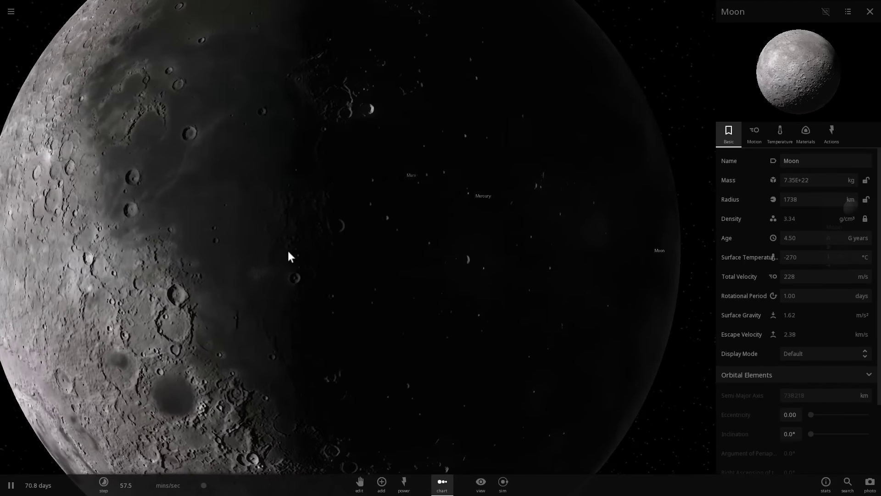
drag(323, 201, 409, 192)
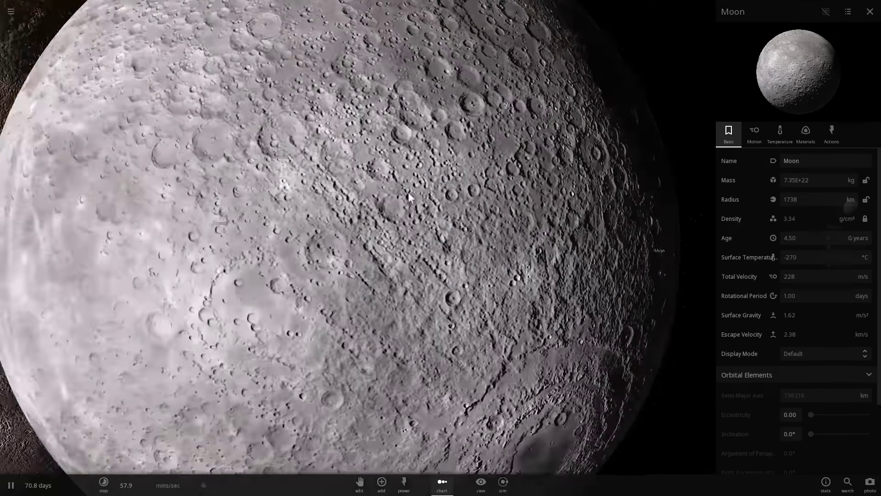
scroll(420, 192, down, 5)
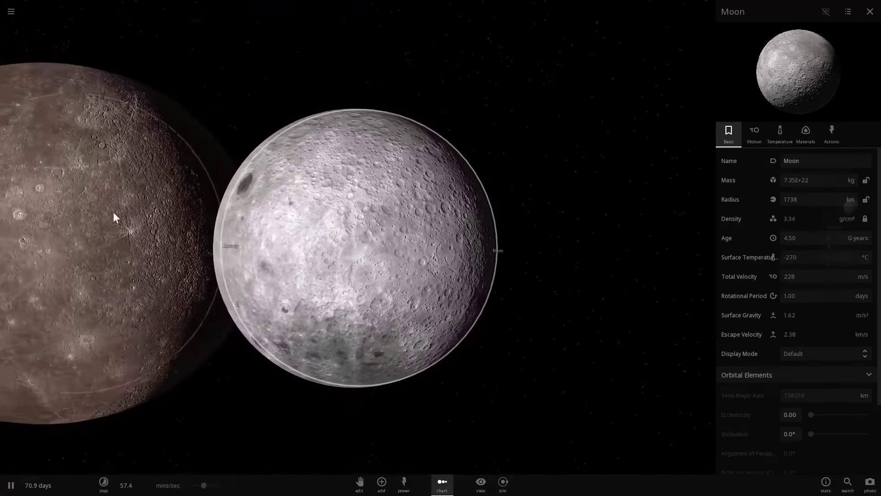
Step: Refocus on Mercury, examine its bright ray craters up close, and view it in line with Mars and the Moon
double_click(112, 213)
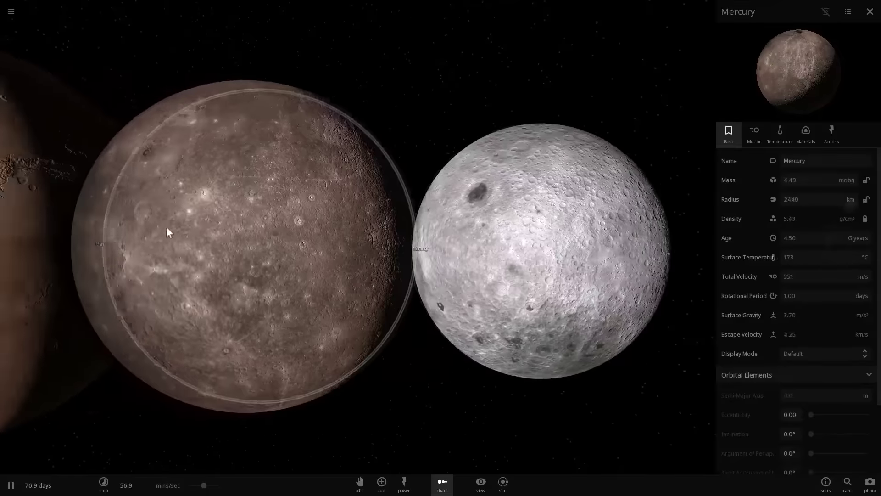
scroll(305, 231, up, 4)
scroll(307, 238, down, 4)
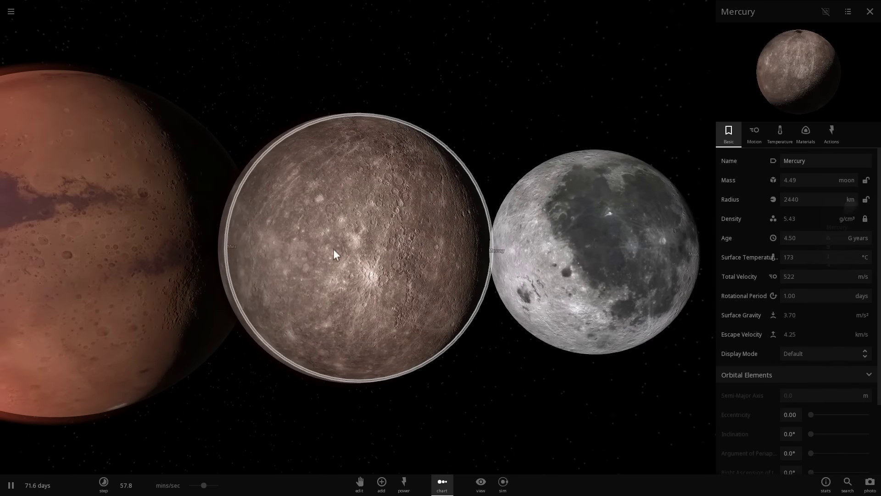
scroll(347, 250, up, 4)
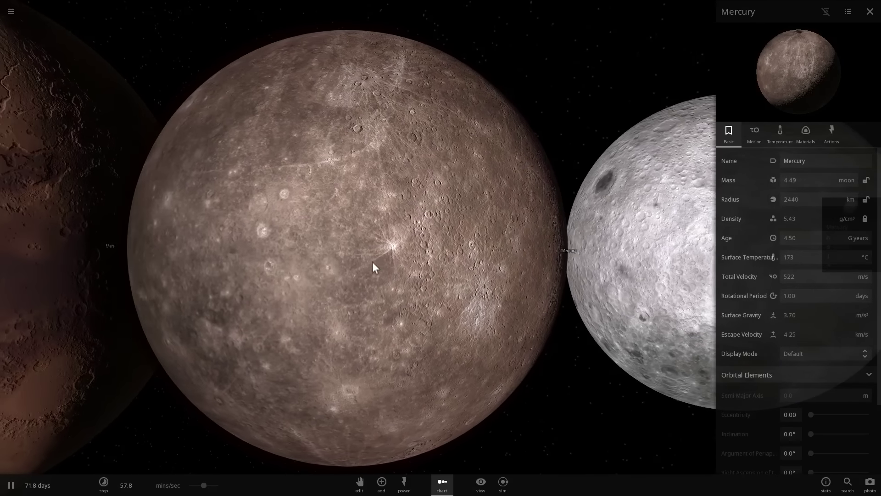
scroll(373, 262, up, 3)
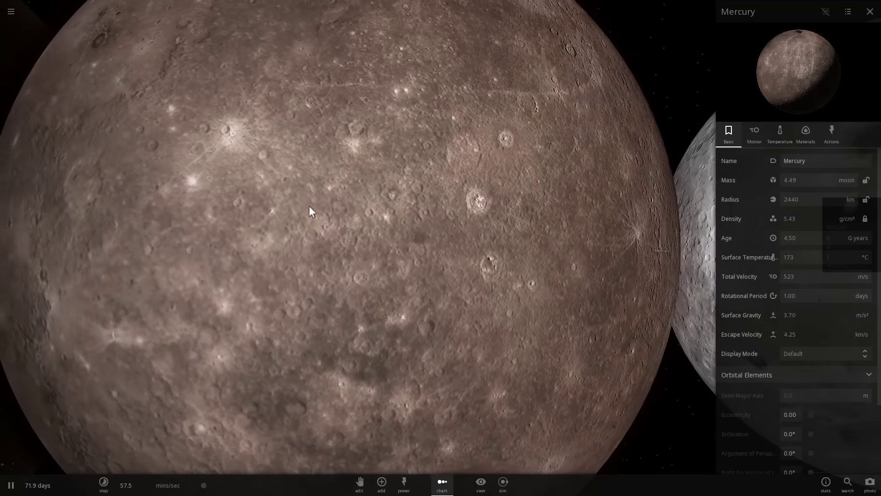
scroll(309, 206, down, 5)
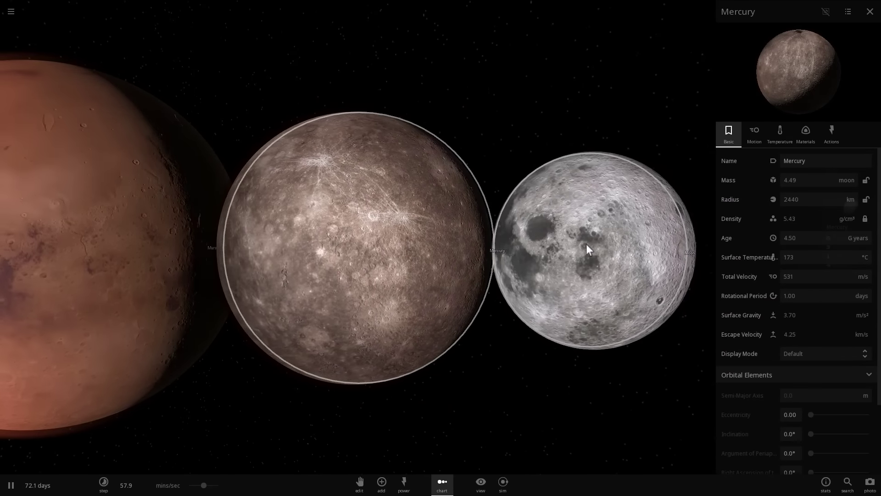
Step: Examine Mercury once more at close range beside Mars and the Moon
scroll(551, 231, up, 4)
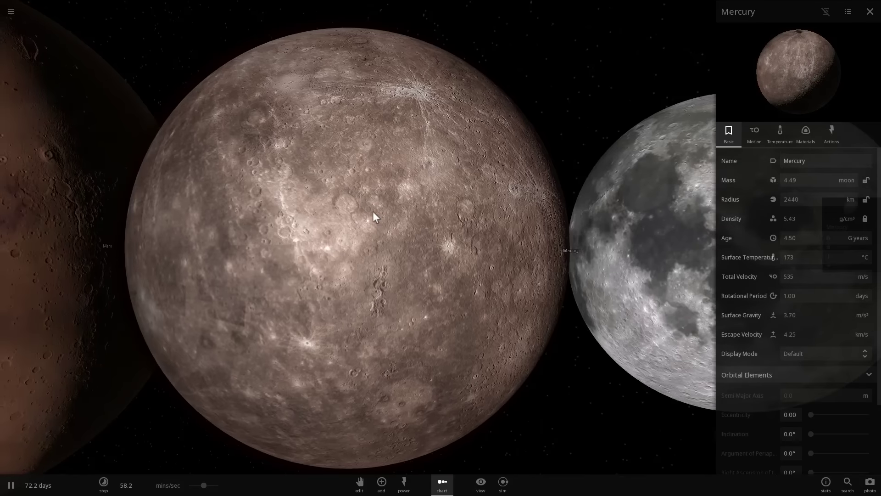
scroll(373, 216, down, 5)
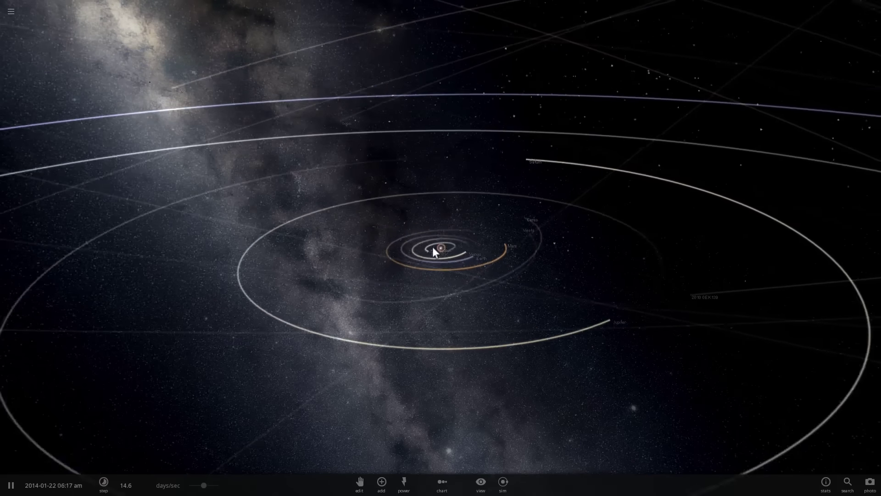
Step: Survey the solar system's orbits from a steeper angle, and narrow in on the inner planets around the Sun
drag(432, 247, 381, 329)
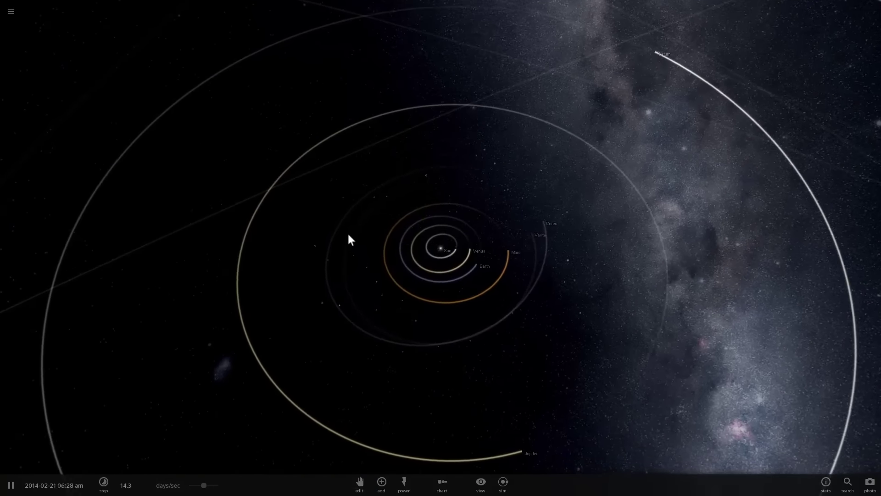
drag(349, 235, 337, 271)
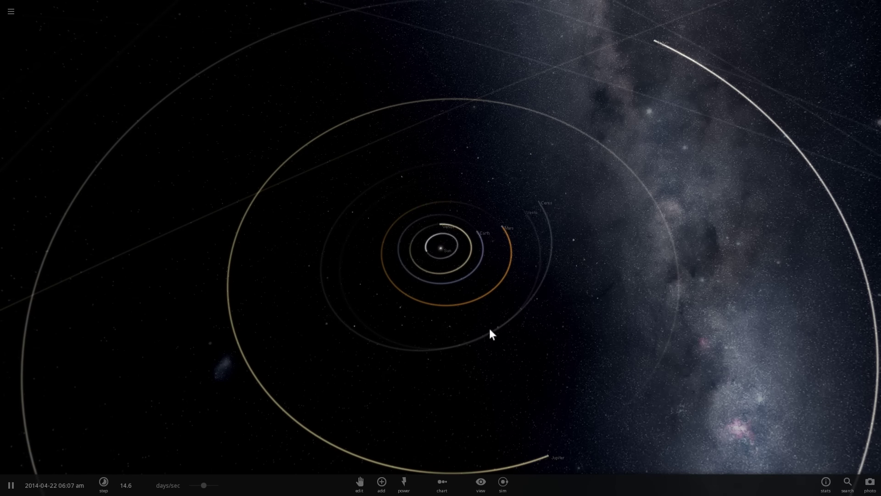
scroll(490, 329, down, 5)
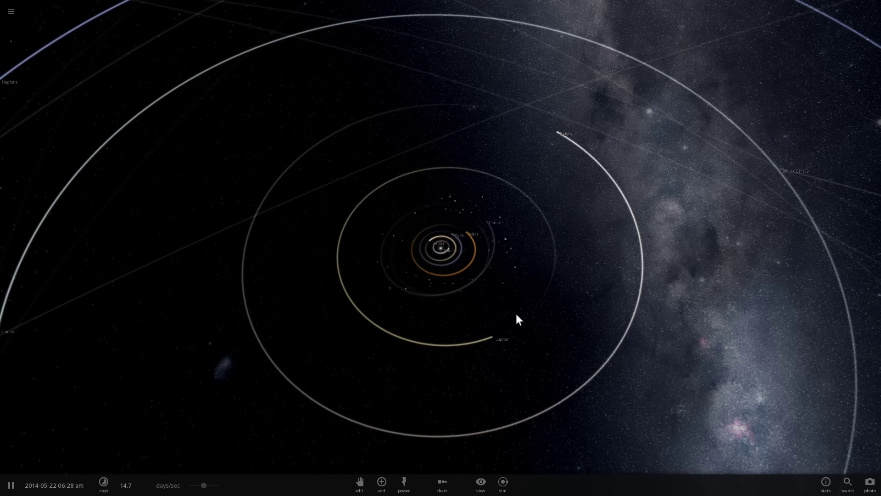
scroll(517, 319, up, 5)
scroll(522, 283, up, 2)
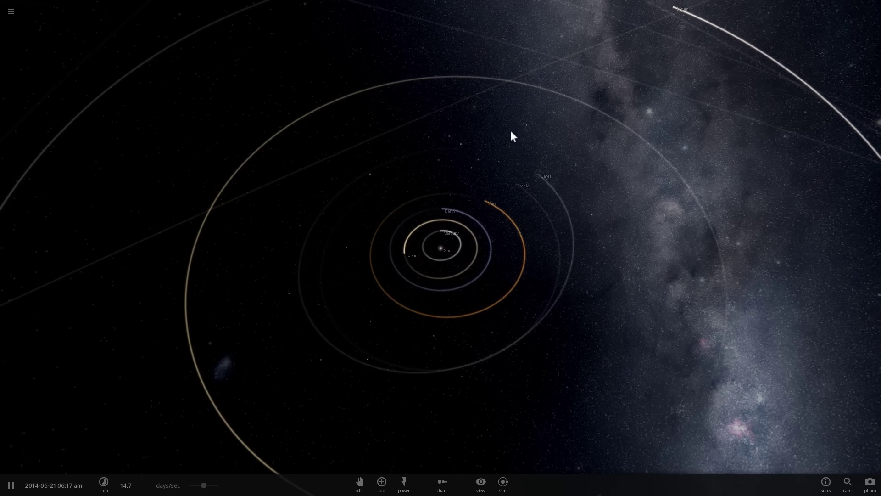
scroll(513, 360, up, 8)
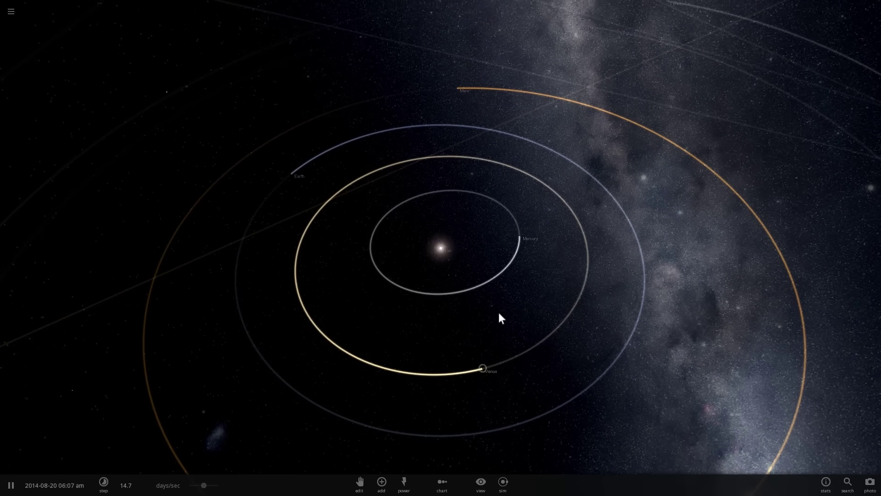
scroll(433, 202, up, 5)
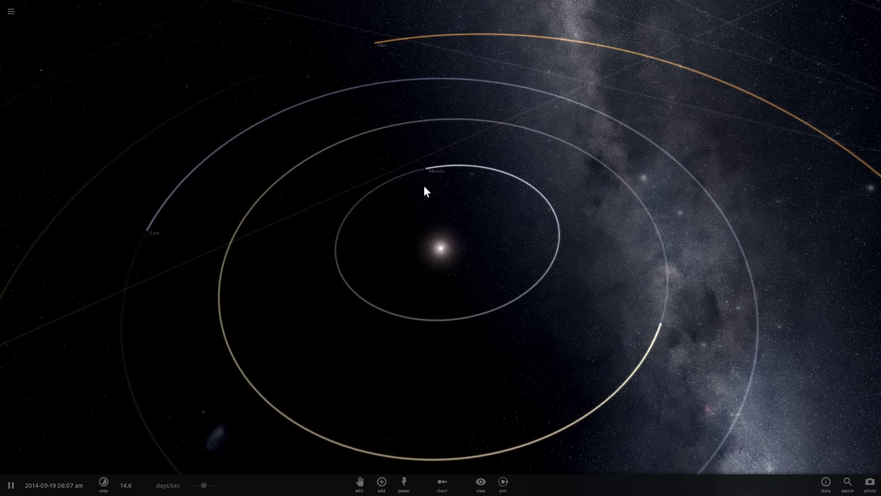
Step: Focus on Mercury in its orbit around the Sun and open its properties
click(381, 175)
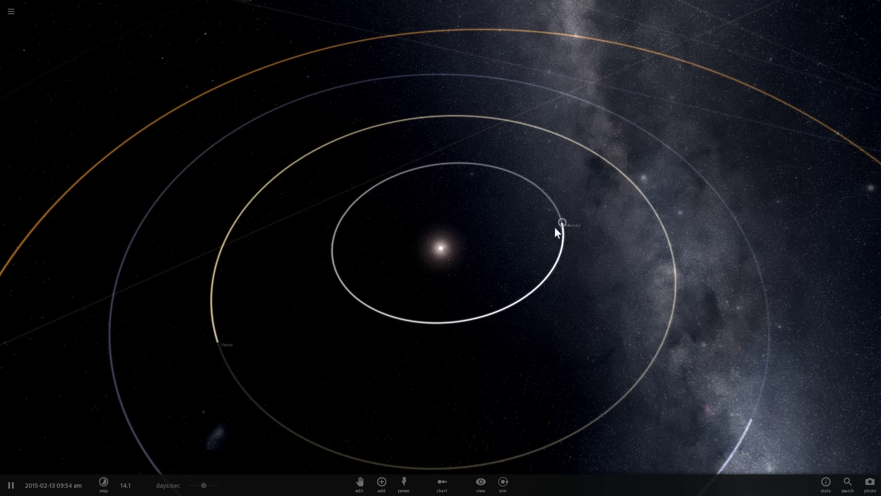
double_click(507, 170)
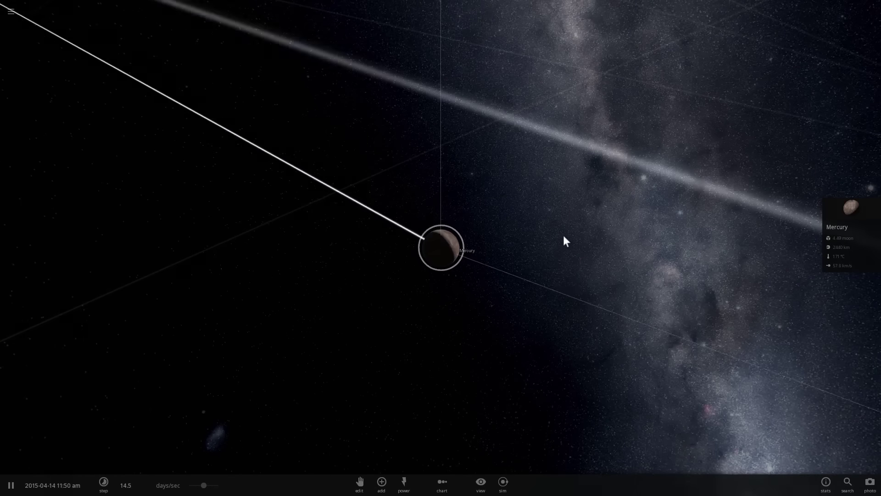
click(862, 207)
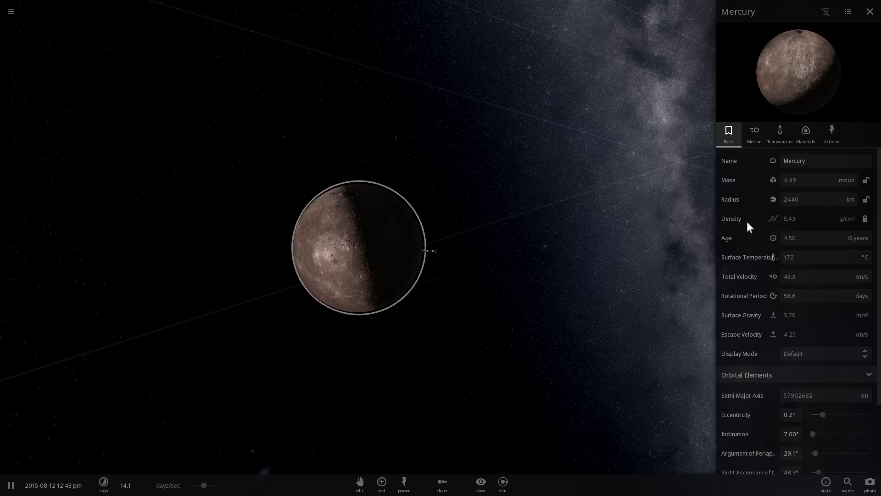
Step: View Mercury's whole orbit among those of the inner planets, and pause the simulation
scroll(549, 264, down, 5)
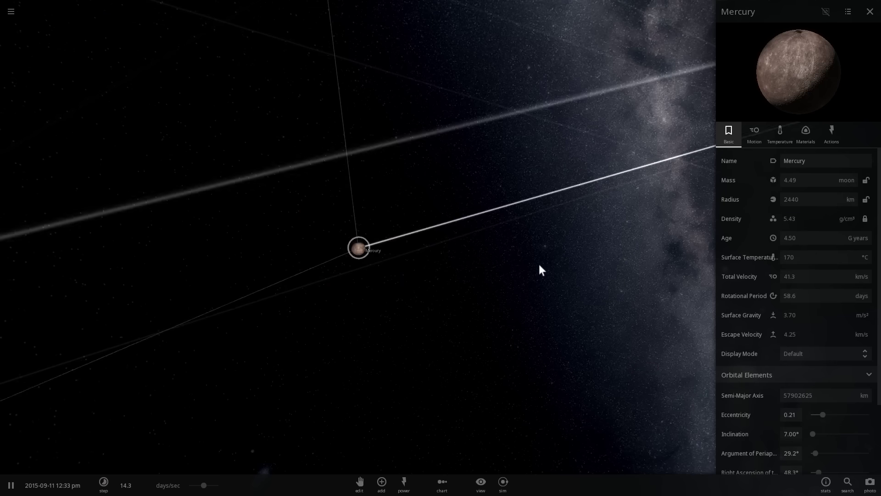
scroll(539, 270, down, 6)
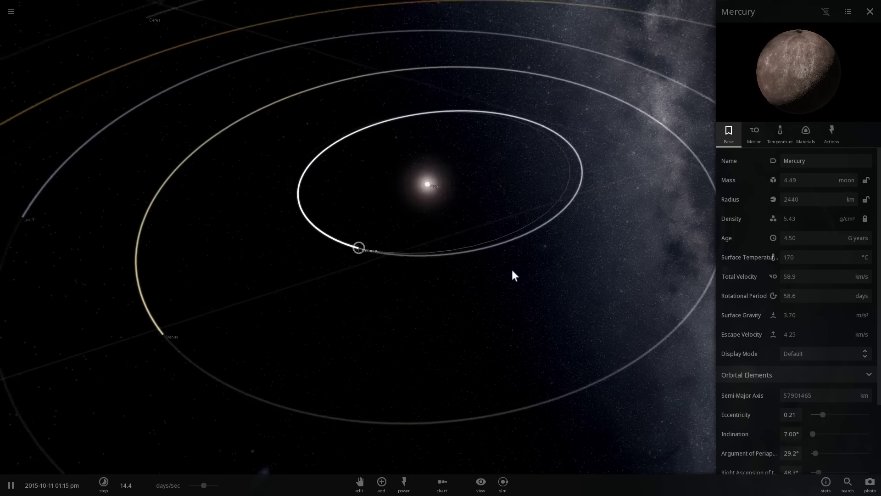
scroll(512, 270, down, 5)
key(space)
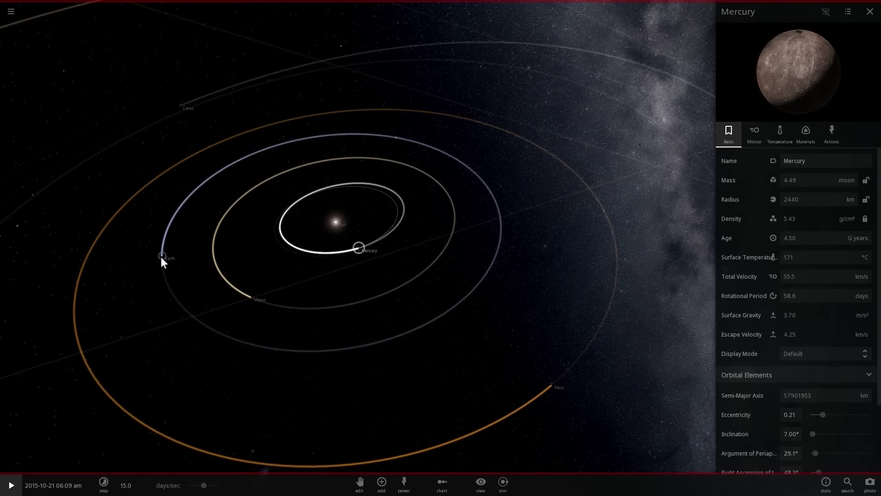
Step: Focus on Earth in the paused simulation and open its properties
click(255, 258)
click(246, 257)
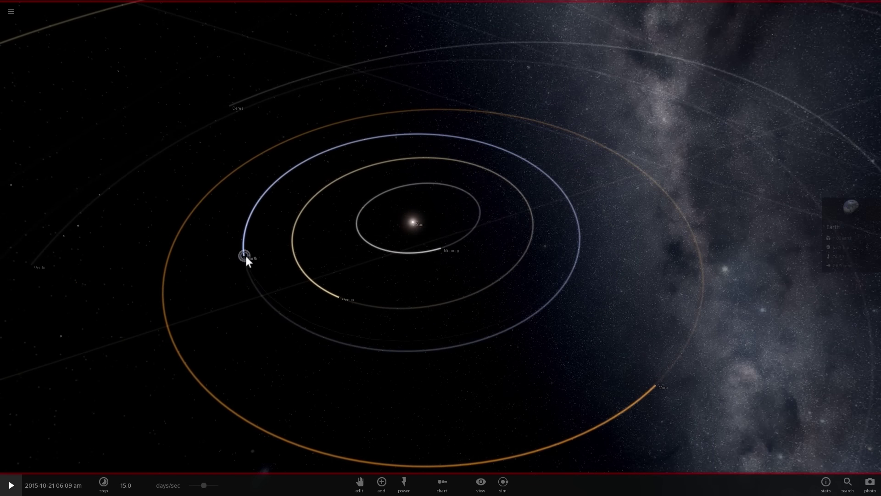
double_click(244, 256)
click(830, 210)
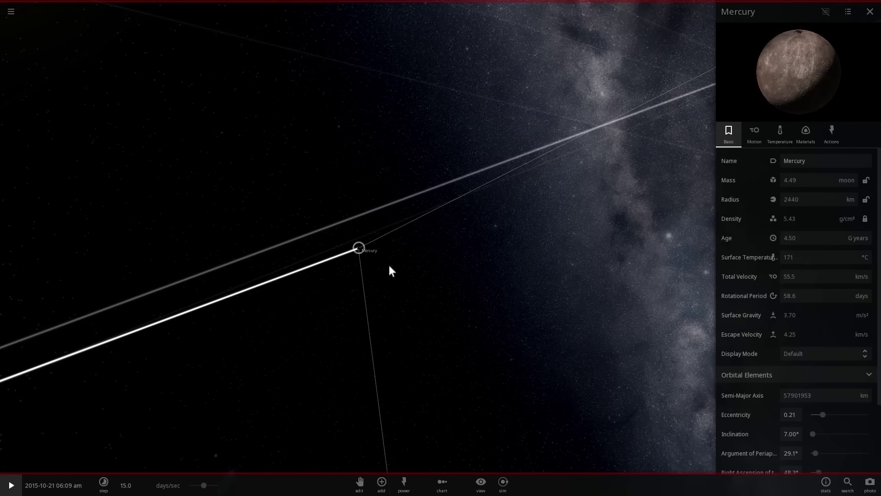
Step: Inspect Mercury's dark and sunlit sides up close, and show its material composition
scroll(366, 258, up, 10)
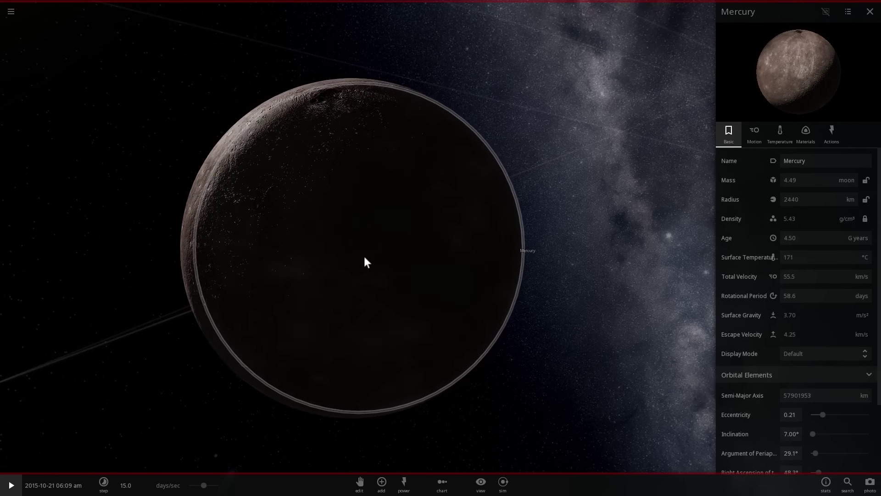
drag(365, 256, 479, 222)
click(797, 133)
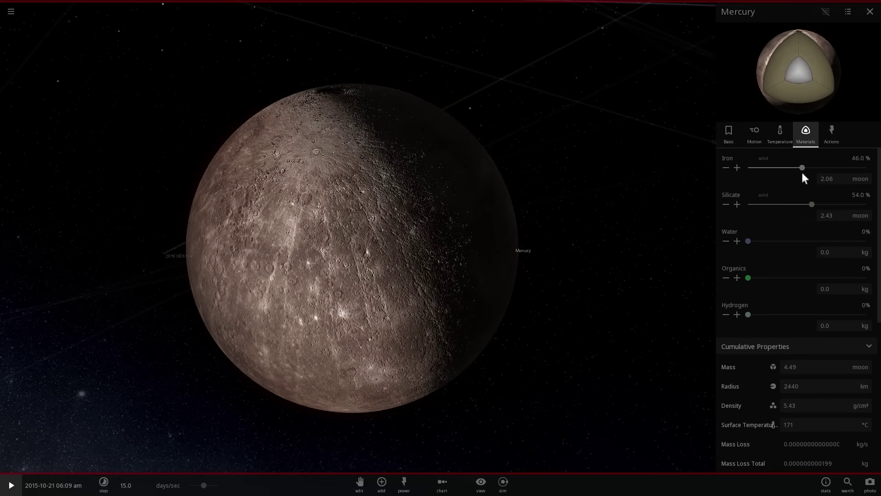
Step: Show Earth's material composition for comparison, and return to Mercury's
scroll(350, 275, down, 10)
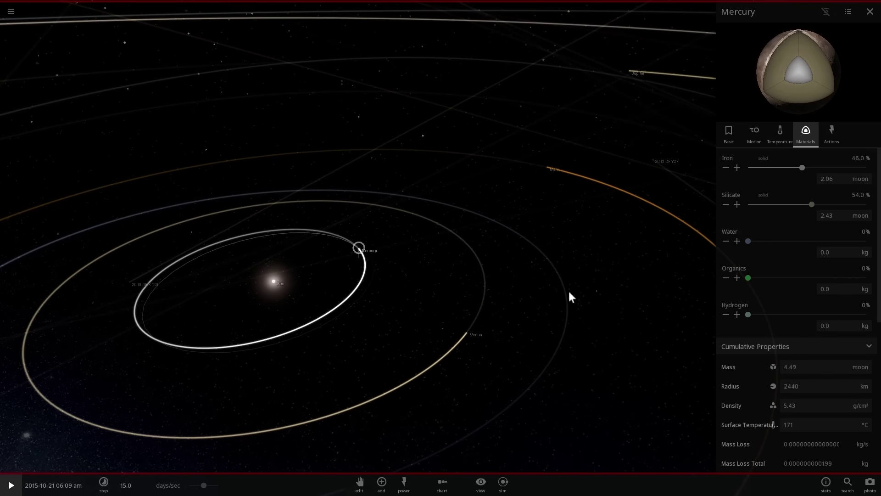
click(355, 331)
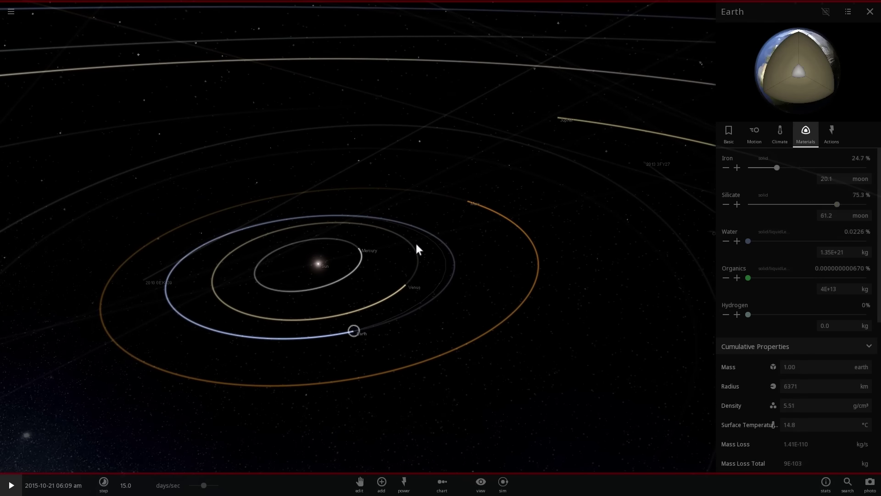
click(357, 252)
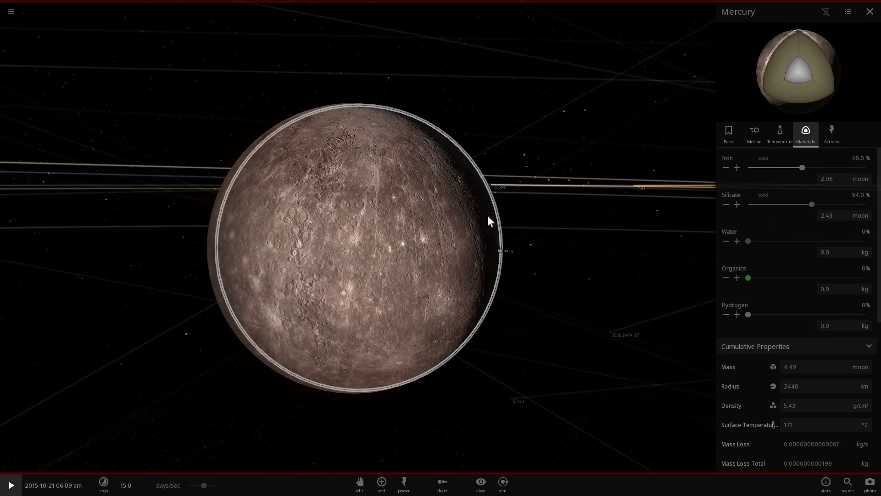
Step: Resume the simulation and slow it to about 1.4 days per second
key(space)
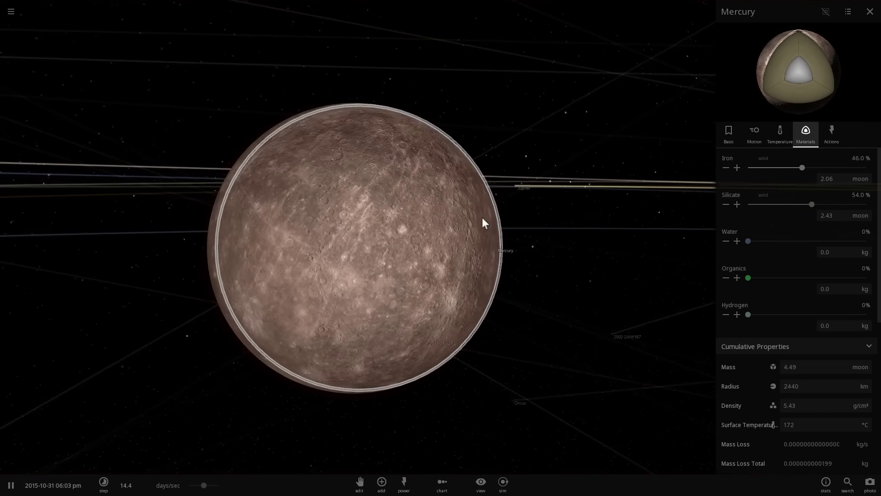
drag(205, 487, 187, 484)
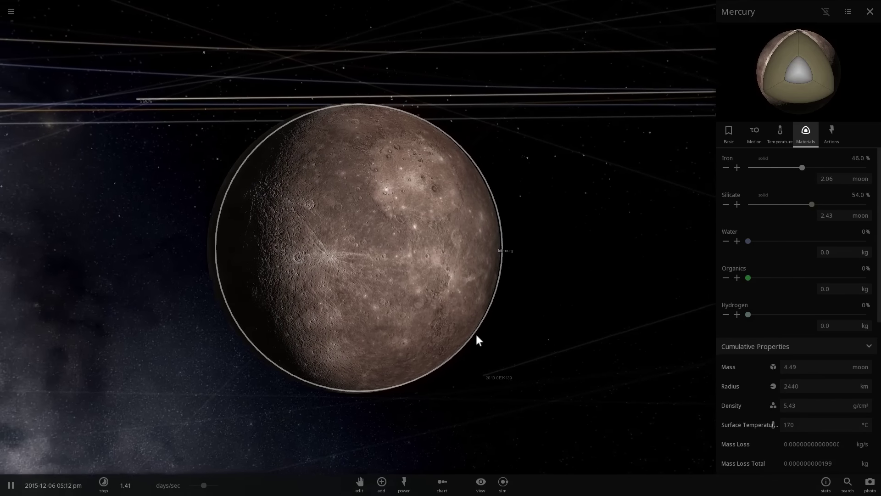
Step: Examine Mercury's slowly rotating surface from different angles and distances
drag(476, 335, 315, 366)
scroll(376, 340, down, 3)
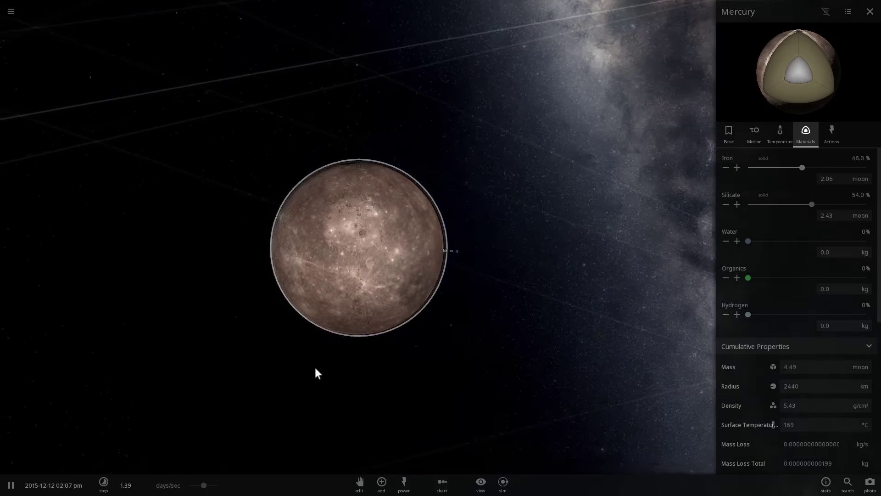
scroll(315, 366, down, 4)
drag(372, 342, 338, 343)
scroll(339, 343, up, 3)
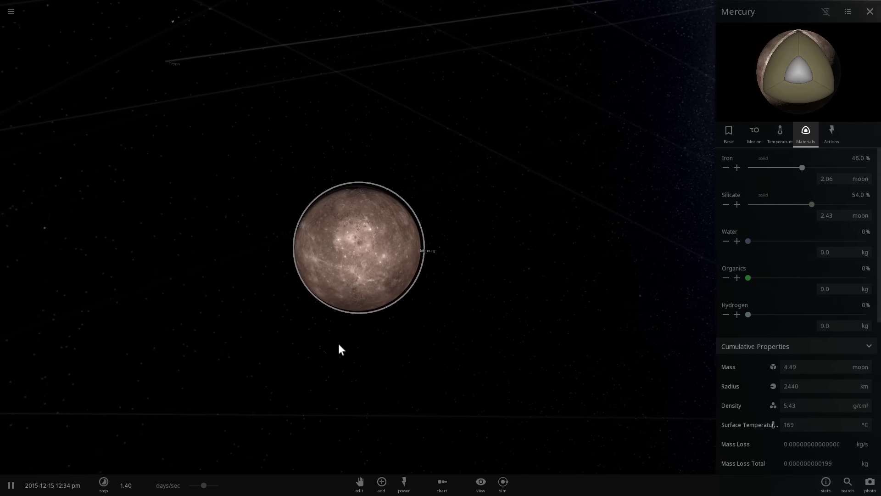
scroll(340, 349, up, 5)
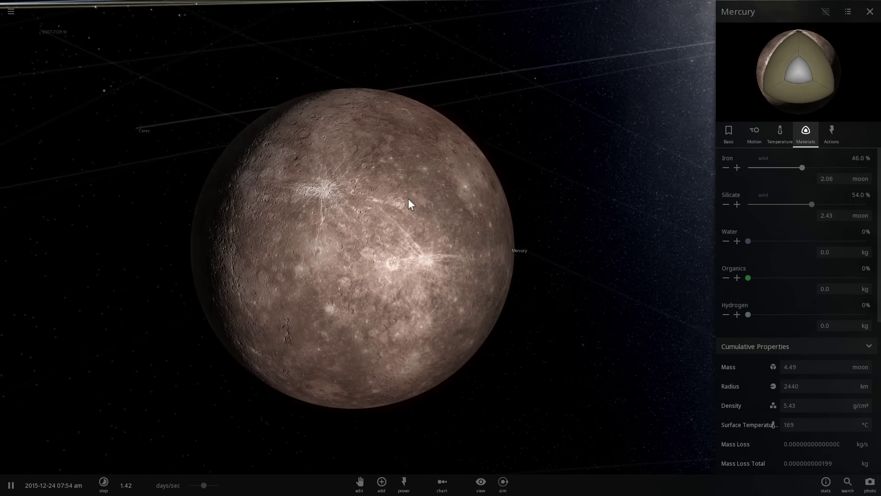
Step: Inspect Mercury's bright ray craters at close range and turn the planet to its neighbouring cratered plains
scroll(408, 198, down, 3)
scroll(408, 198, up, 6)
scroll(409, 199, down, 4)
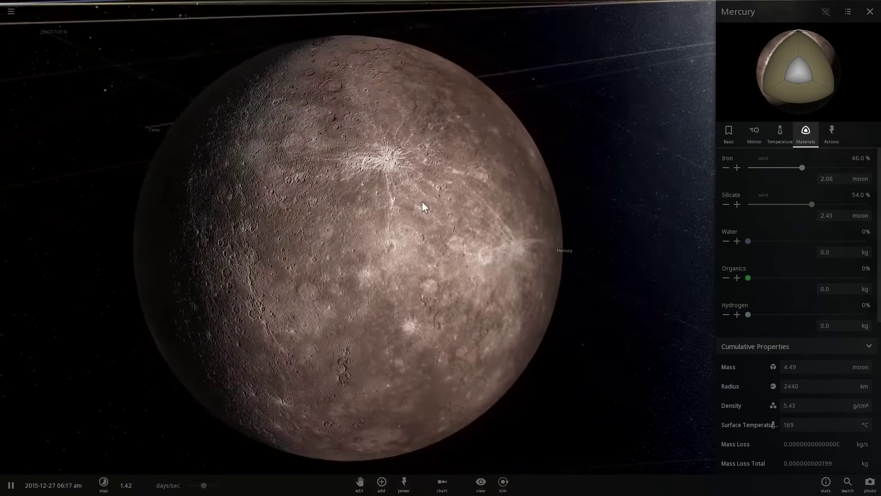
drag(423, 201, 218, 181)
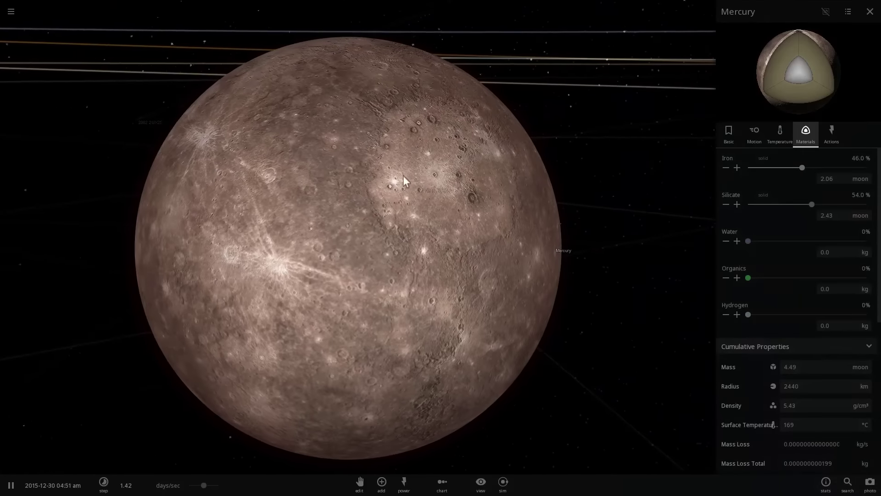
drag(403, 176, 403, 195)
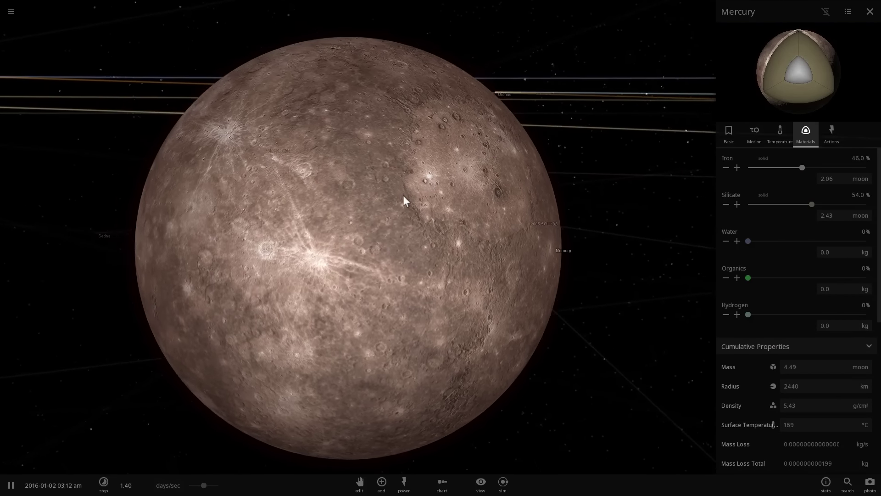
Step: Observe the day-night boundary on Mercury from farther away, and view the planet's orbit around the Sun
scroll(404, 198, down, 5)
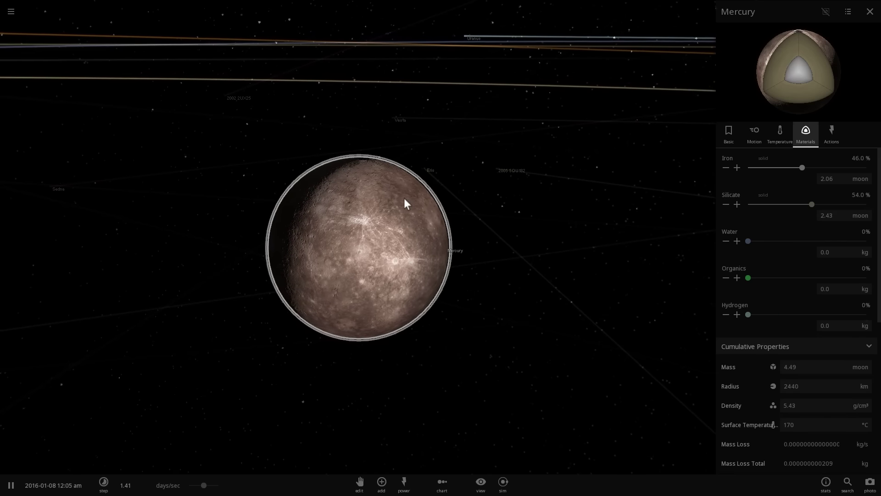
scroll(409, 202, down, 3)
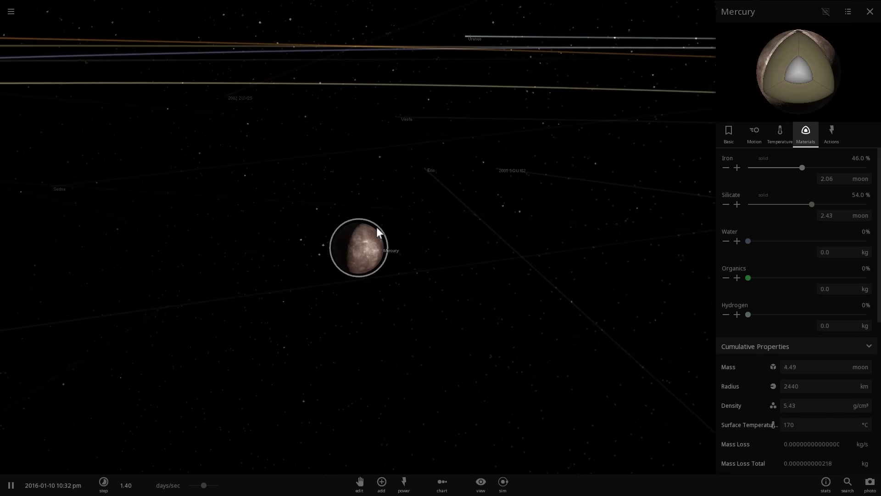
scroll(357, 249, up, 3)
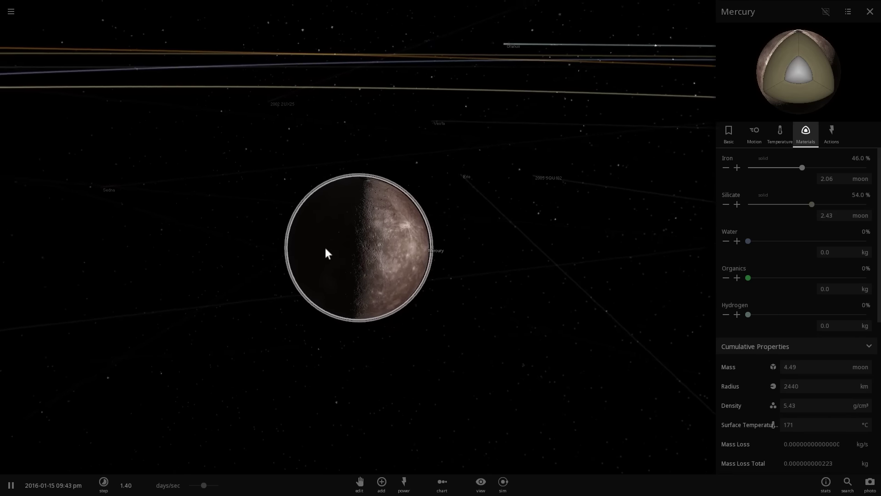
drag(325, 247, 350, 249)
scroll(350, 250, up, 2)
scroll(411, 273, down, 3)
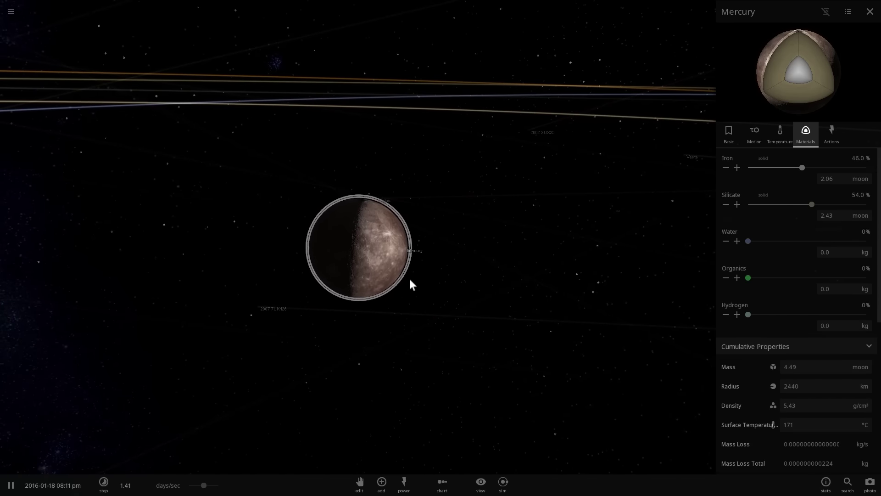
scroll(406, 281, down, 3)
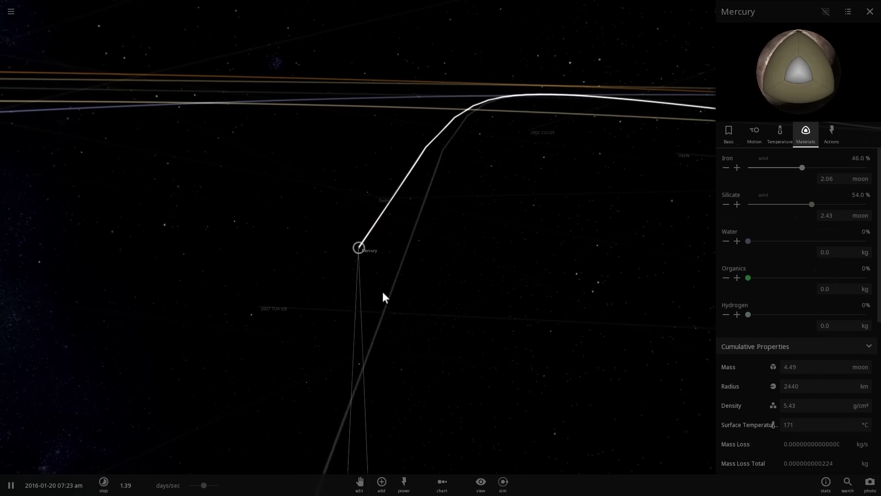
scroll(374, 293, down, 5)
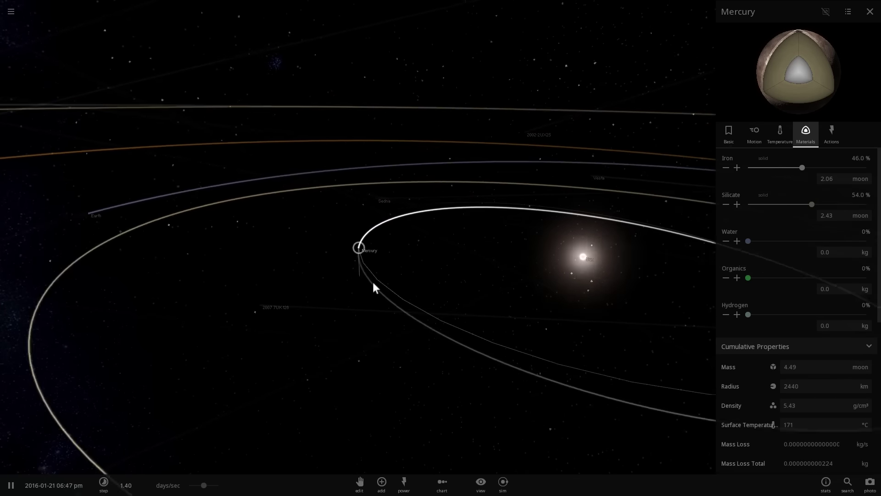
Step: Focus on Mars from the inner planets' orbits and slow the simulation to about 35 minutes per second
drag(370, 285, 467, 396)
scroll(377, 345, down, 6)
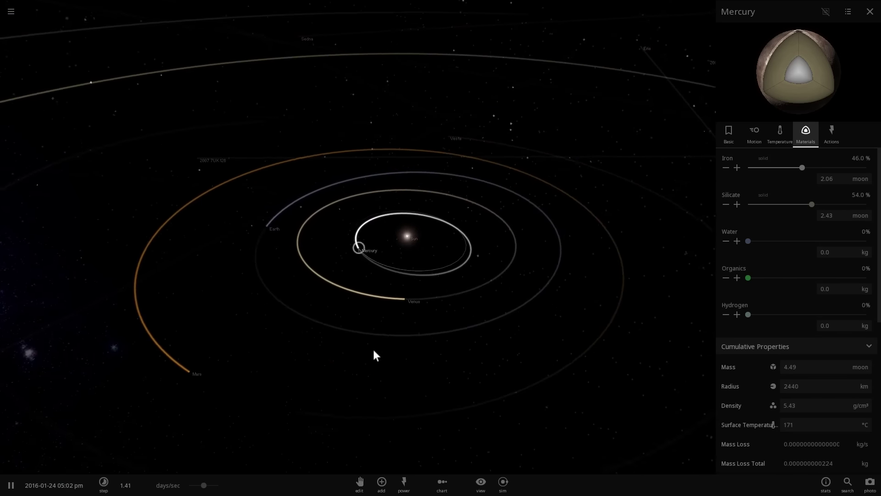
double_click(238, 331)
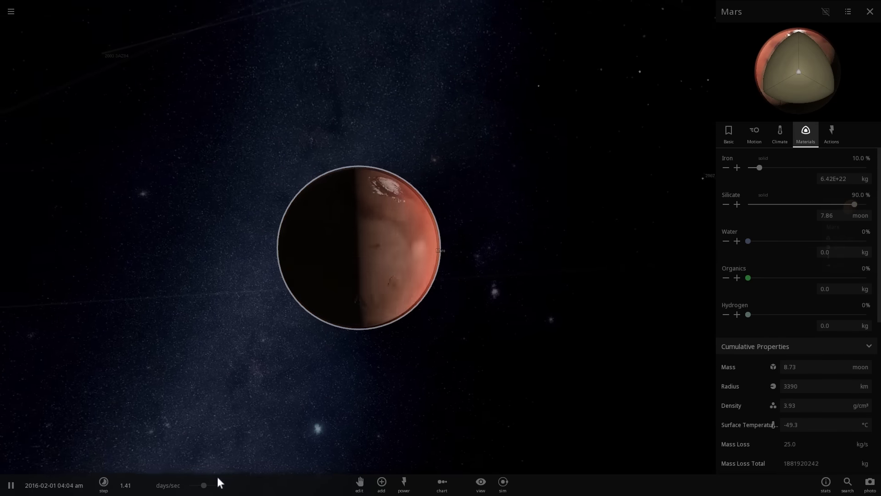
mouse_move(195, 484)
drag(189, 482, 185, 483)
Step: Examine Mars's volcanoes, craters and dark regions up close and from farther away
drag(431, 314, 367, 265)
scroll(367, 266, up, 2)
scroll(366, 265, up, 5)
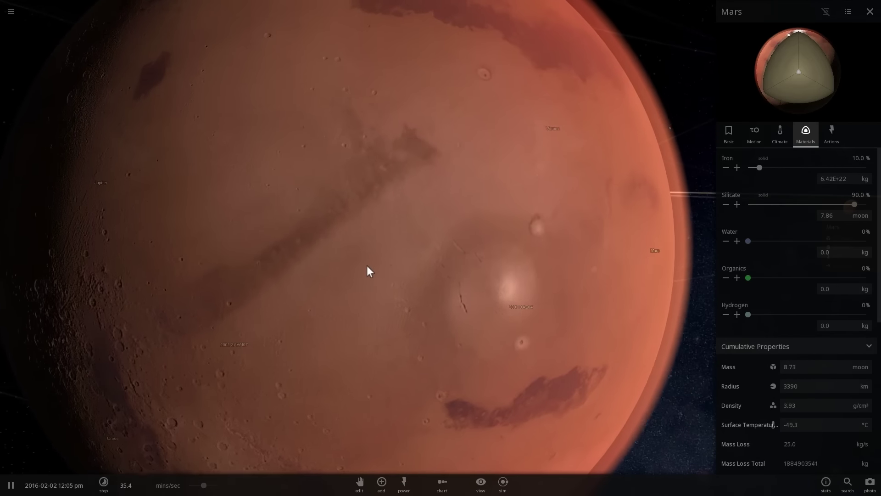
drag(70, 273, 414, 299)
scroll(357, 275, down, 5)
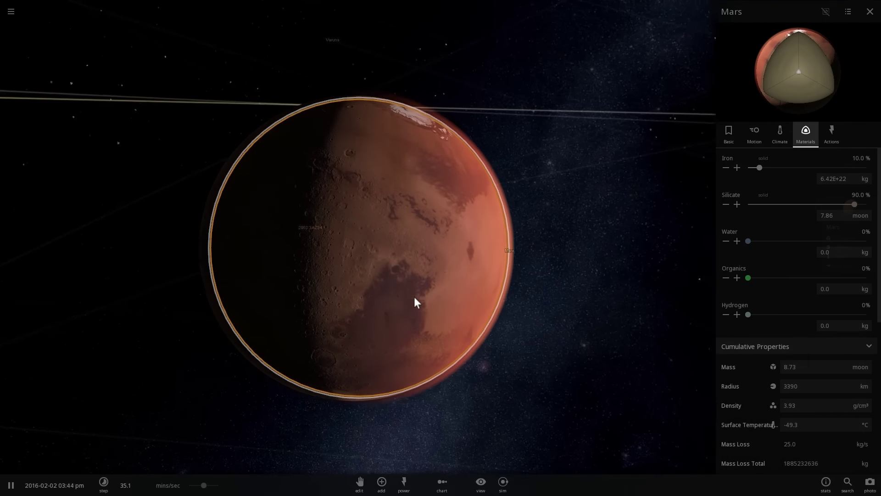
Step: Return the focus from Mars to Mercury by way of the inner planets' orbits and view its cratered surface
scroll(414, 297, down, 8)
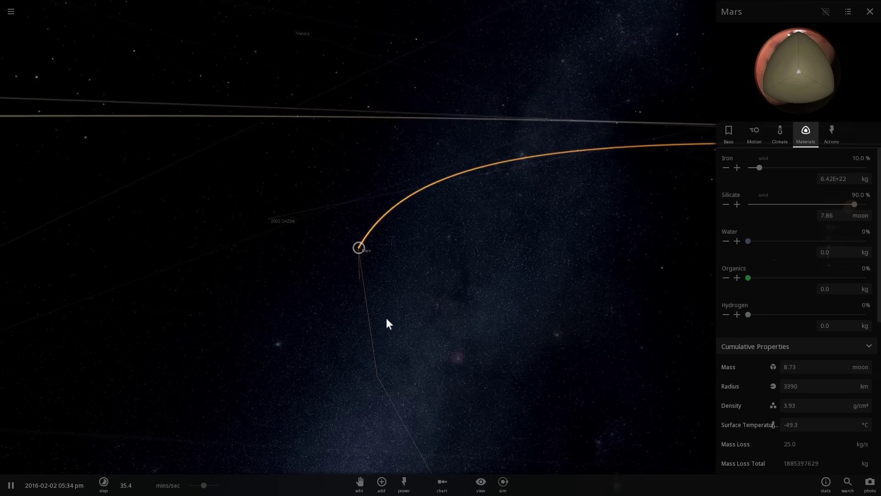
scroll(387, 318, down, 6)
drag(388, 309, 426, 344)
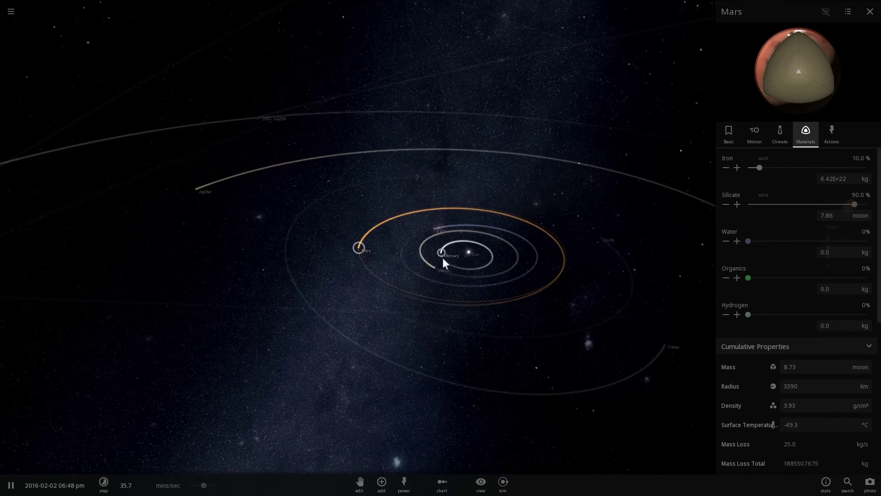
double_click(442, 258)
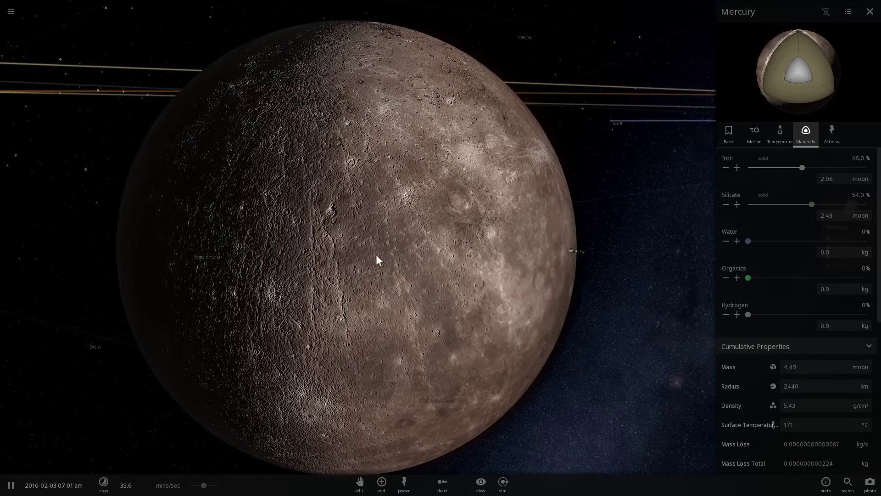
right_drag(389, 252, 323, 236)
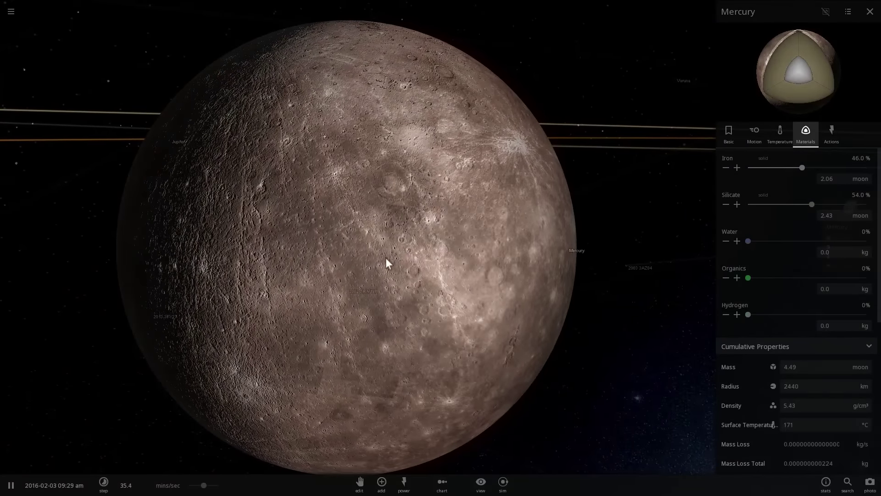
Step: Speed the simulation up to about 2 hours per second
drag(219, 491, 221, 488)
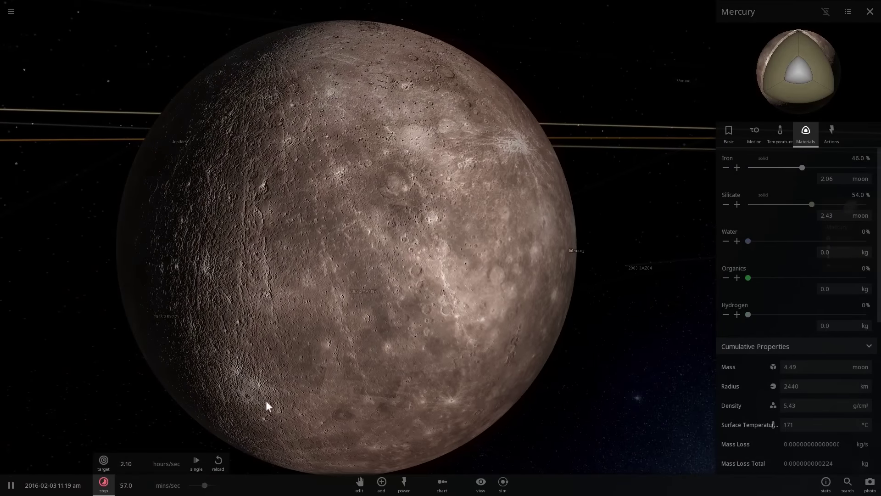
key(space)
key(space)
Step: Observe Mercury's day-night boundary and its dark side with the Sun behind the planet at several distances
right_drag(305, 357, 329, 362)
scroll(332, 365, down, 5)
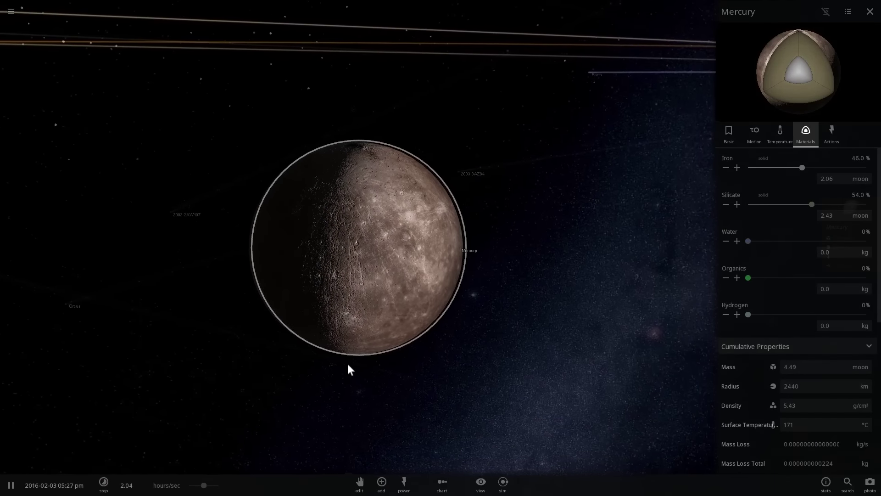
scroll(311, 293, down, 2)
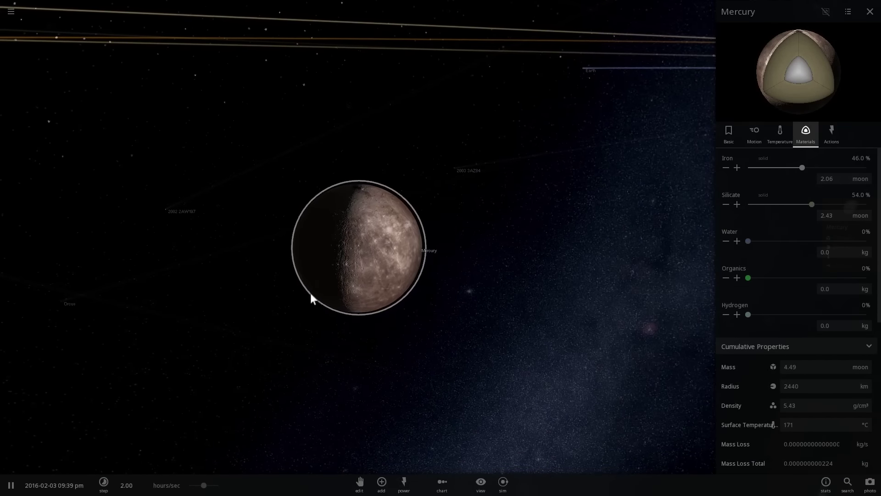
drag(310, 298, 461, 263)
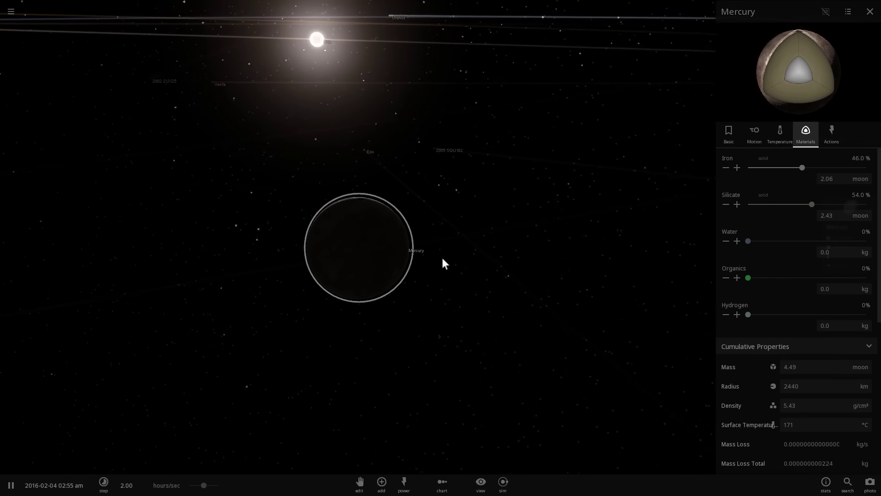
scroll(438, 259, down, 3)
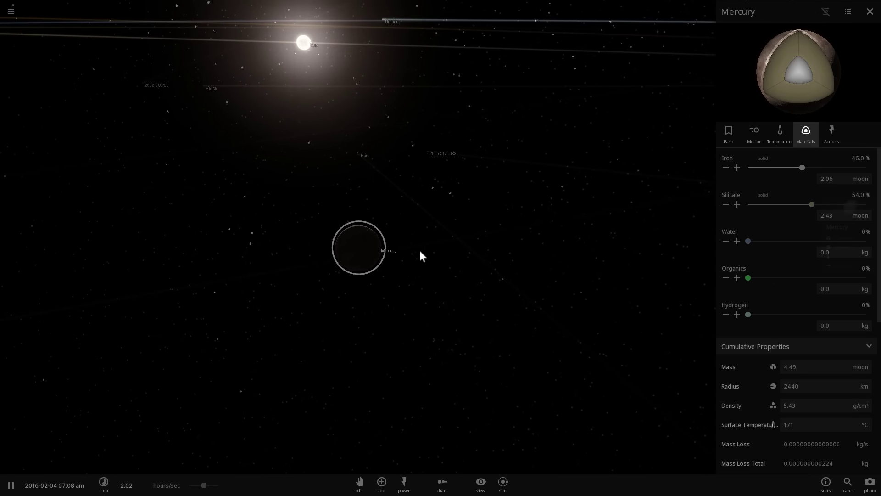
drag(420, 252, 409, 247)
scroll(409, 250, down, 2)
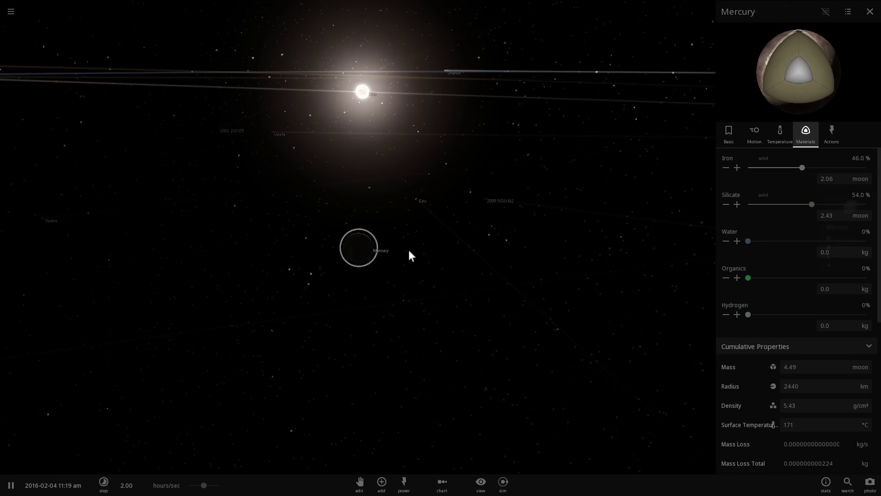
scroll(406, 252, up, 3)
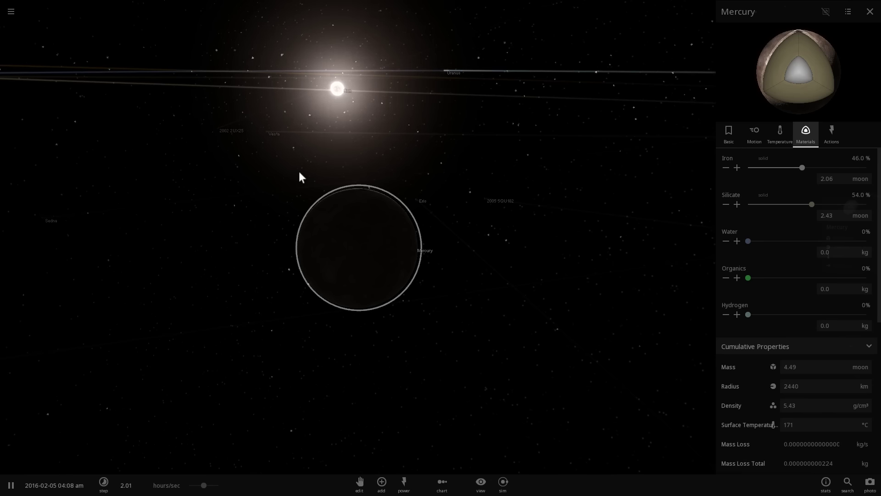
Step: Open the CoRoT-7 System simulation from the exoplanet collection
click(8, 12)
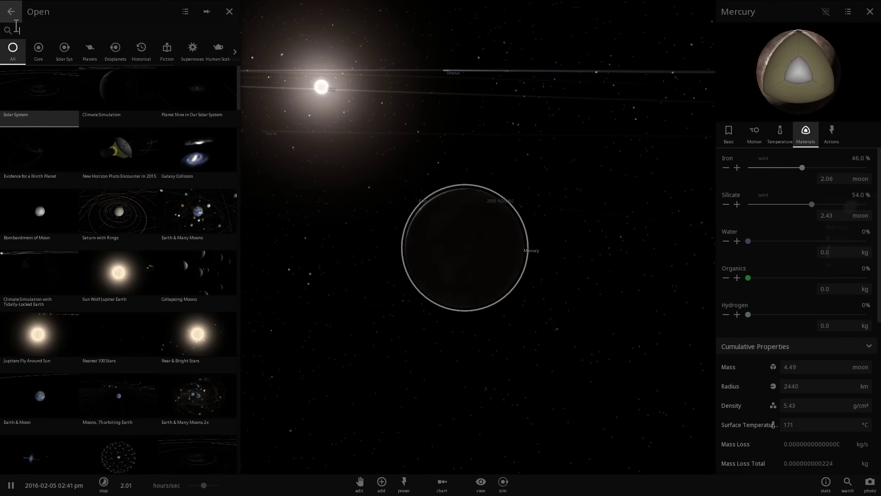
click(57, 50)
click(91, 49)
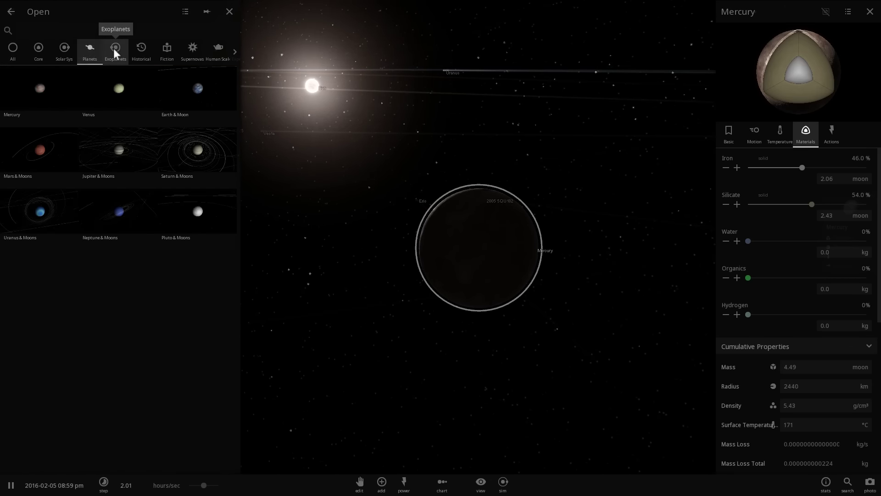
click(115, 50)
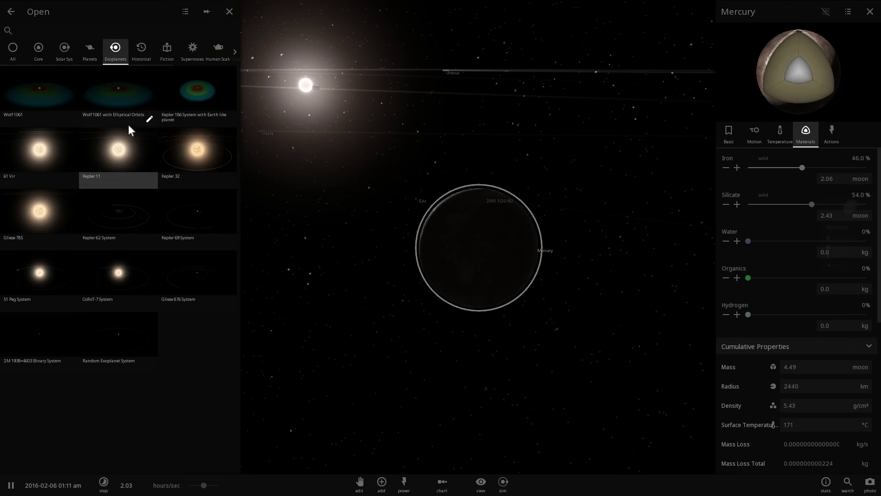
click(117, 278)
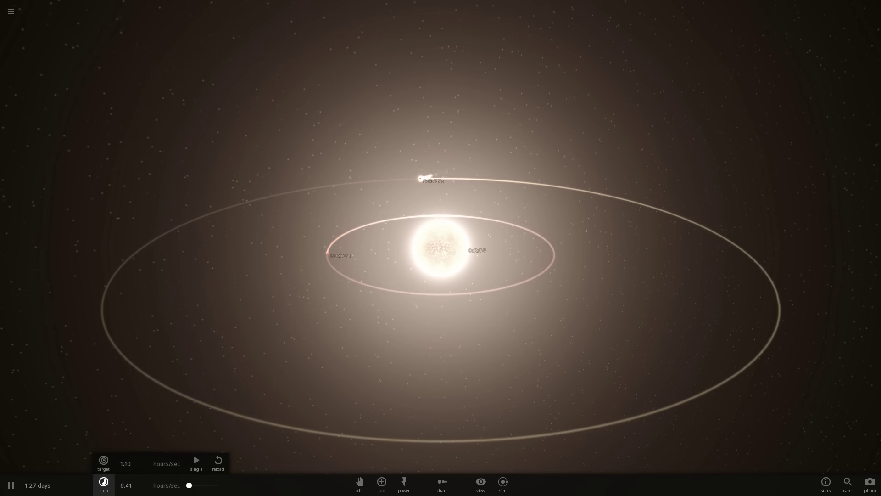
Step: Focus on the inner planet CoRoT-7 b, view it beside its star and open its properties
double_click(329, 260)
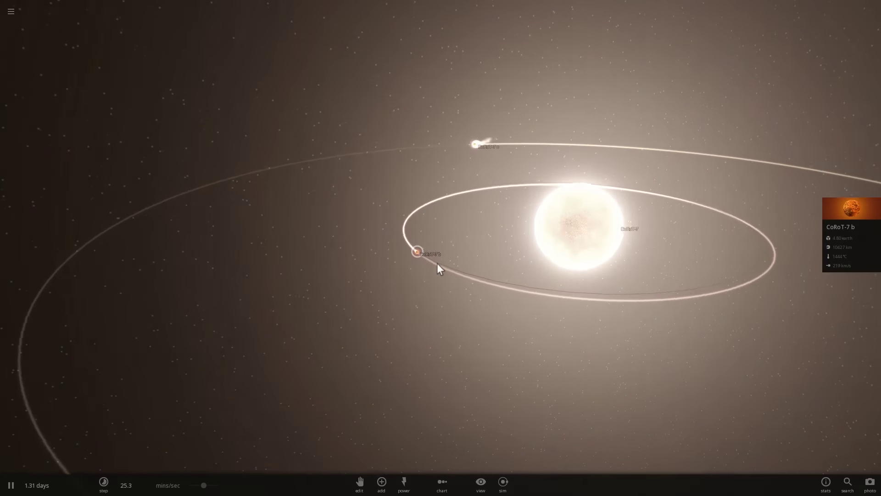
scroll(442, 257, up, 5)
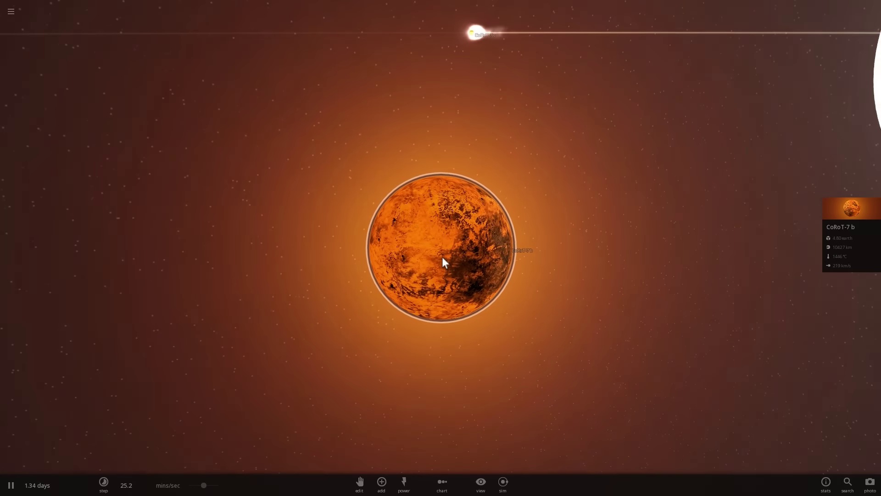
scroll(442, 257, down, 3)
drag(442, 257, 437, 236)
click(437, 236)
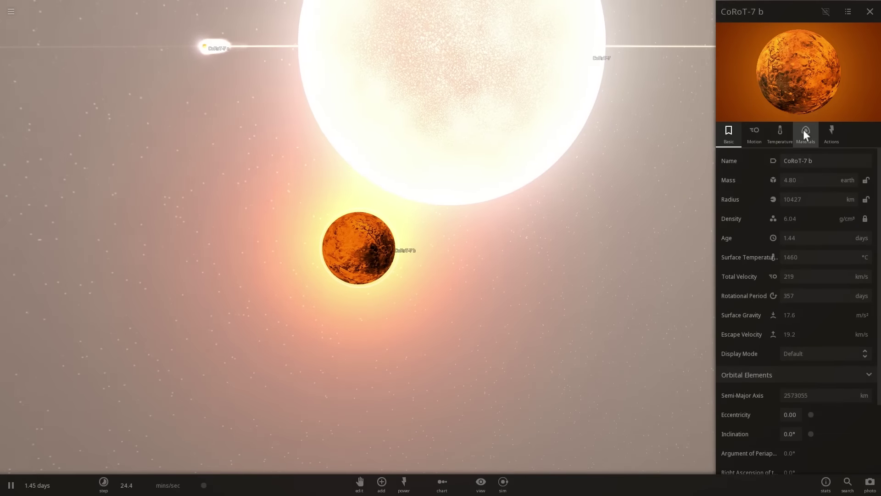
Step: Raise the hydrogen share in CoRoT-7 b's material composition to 14.7%
click(806, 132)
click(736, 314)
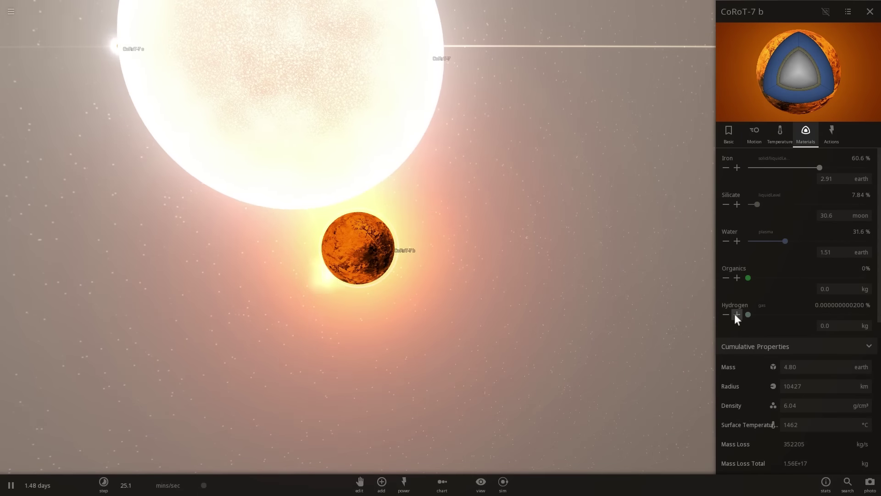
key(space)
drag(749, 314, 766, 314)
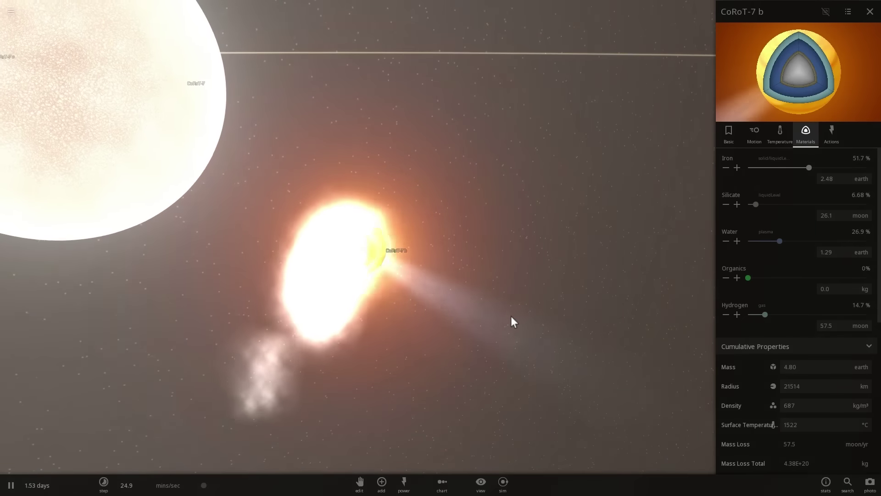
Step: Focus on the outer planet CoRoT-7 c and reduce its hydrogen share to 0%
scroll(296, 92, down, 10)
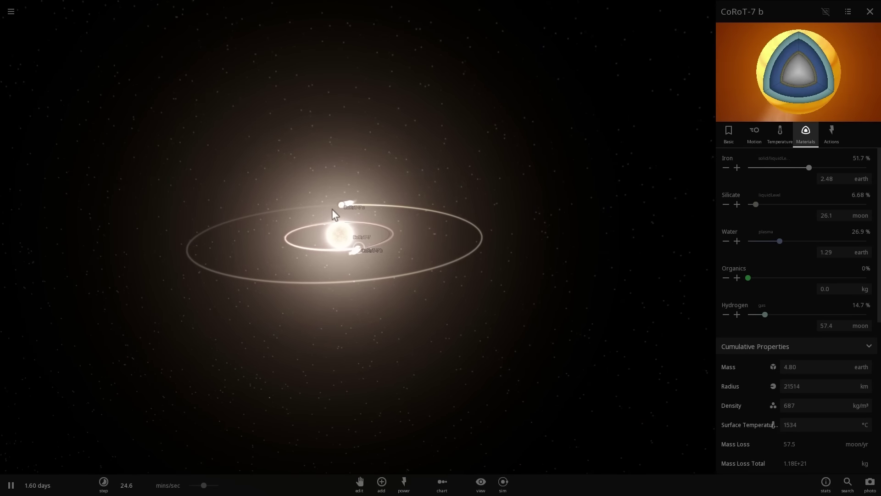
double_click(337, 207)
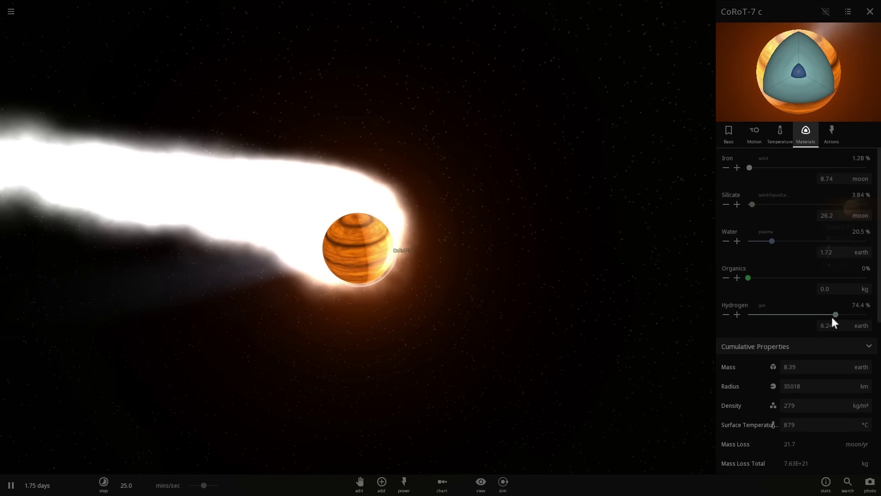
drag(837, 314, 737, 316)
Step: Examine CoRoT-7 c's surface without hydrogen up close, and view its orbit around the star
scroll(440, 305, up, 4)
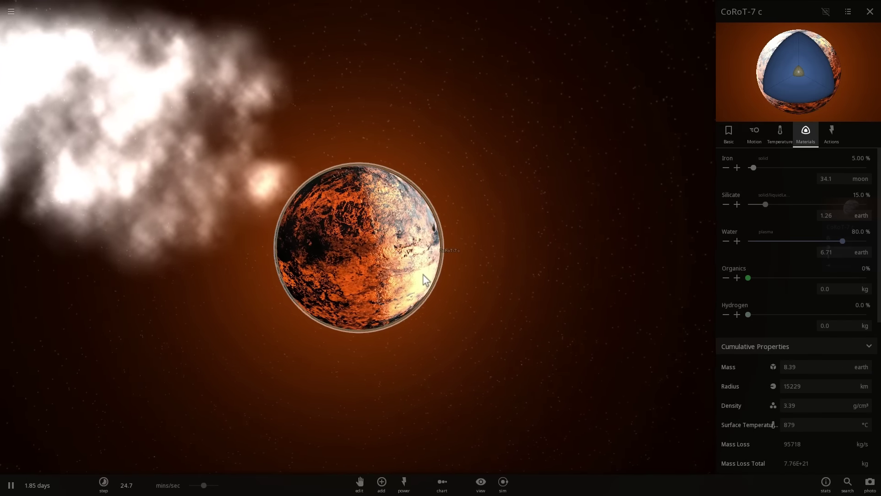
scroll(346, 265, down, 3)
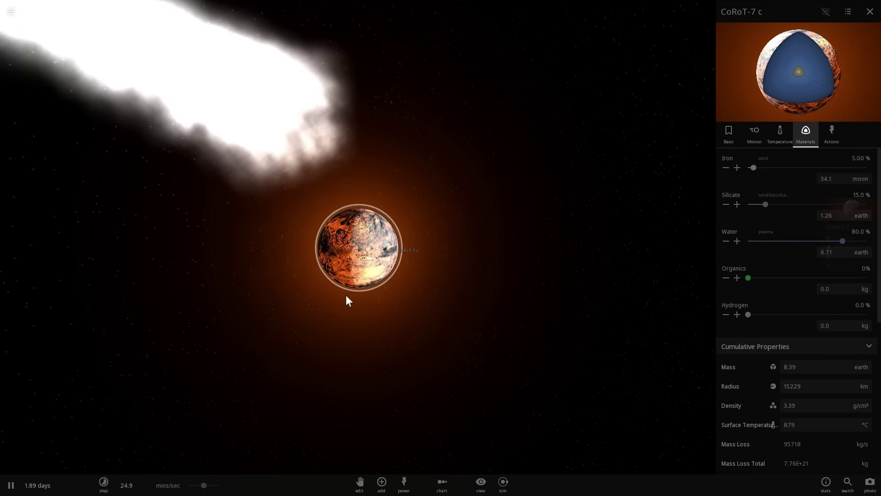
scroll(346, 296, up, 3)
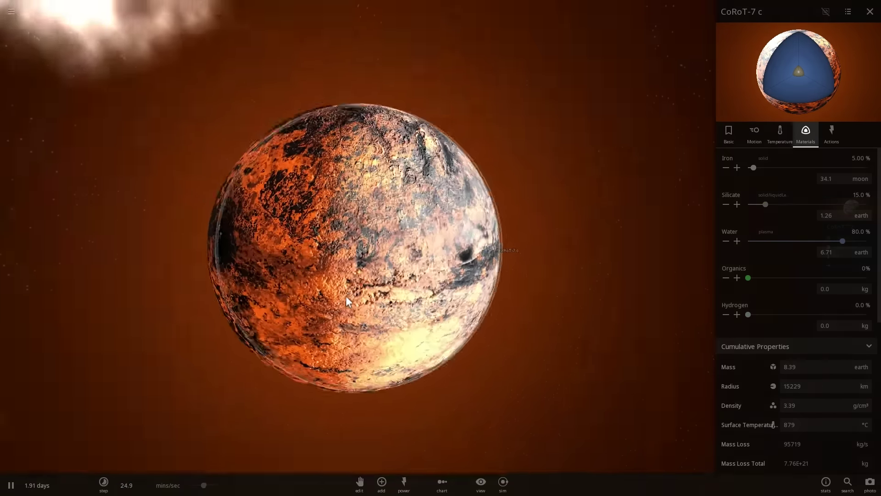
scroll(346, 296, down, 3)
scroll(346, 296, down, 5)
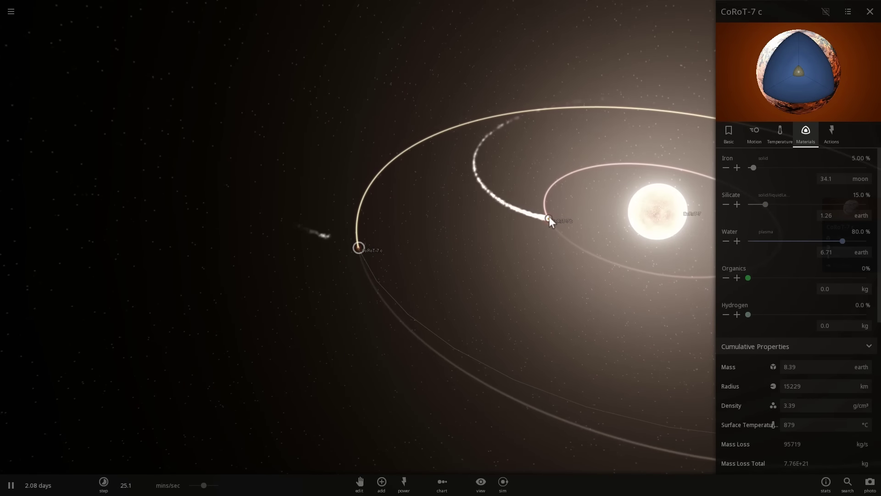
Step: Focus on CoRoT-7 b again and examine its banded atmosphere and trail of escaping material from several angles
double_click(549, 219)
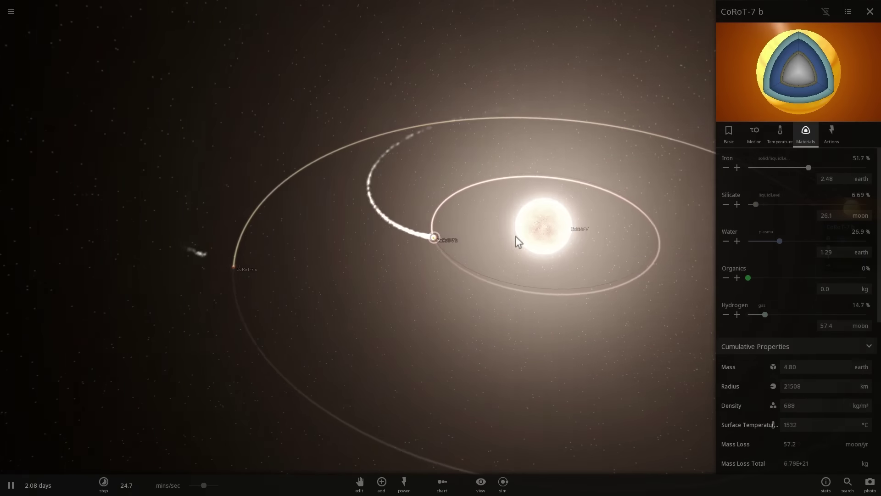
scroll(363, 261, up, 2)
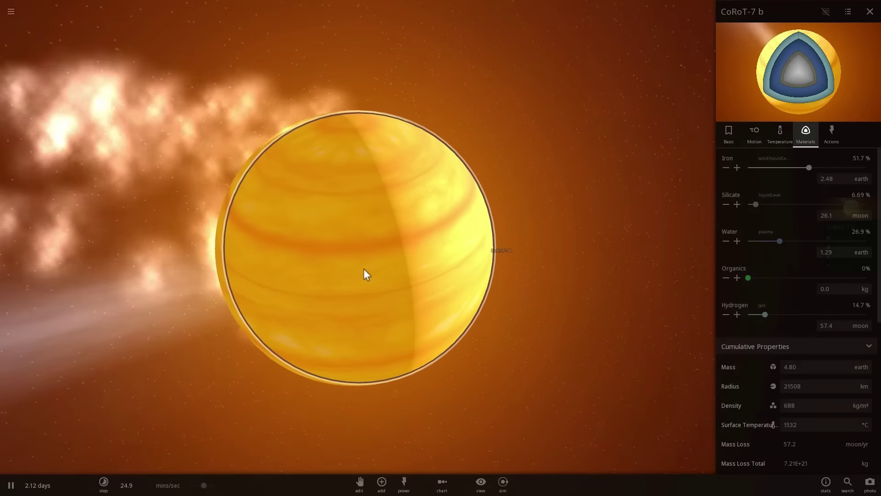
scroll(362, 268, down, 5)
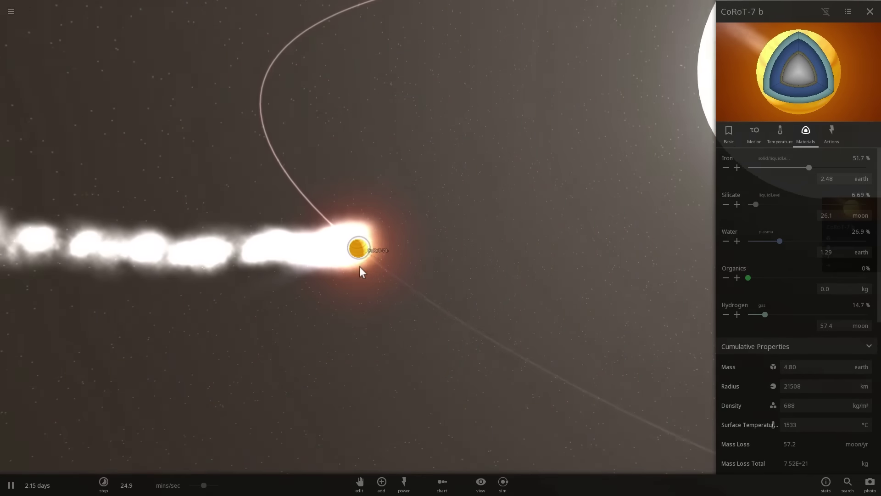
mouse_move(359, 266)
right_down()
mouse_move(409, 267)
mouse_move(355, 254)
right_up()
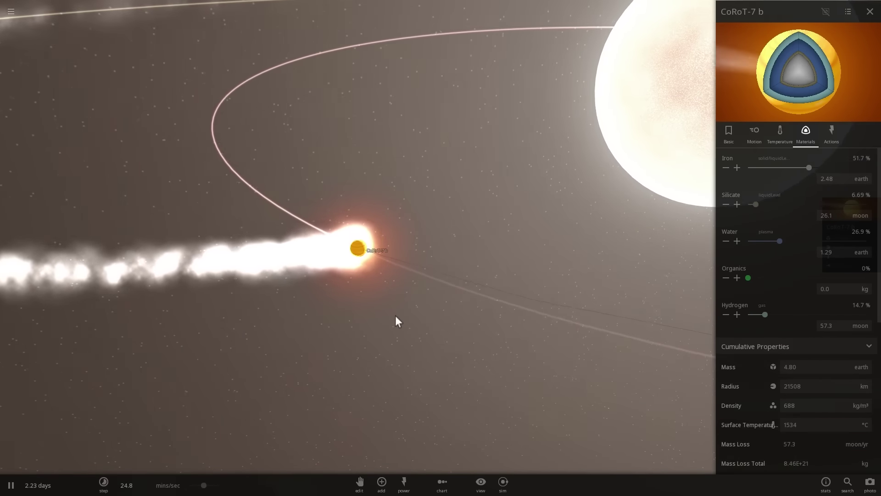
drag(395, 316, 357, 266)
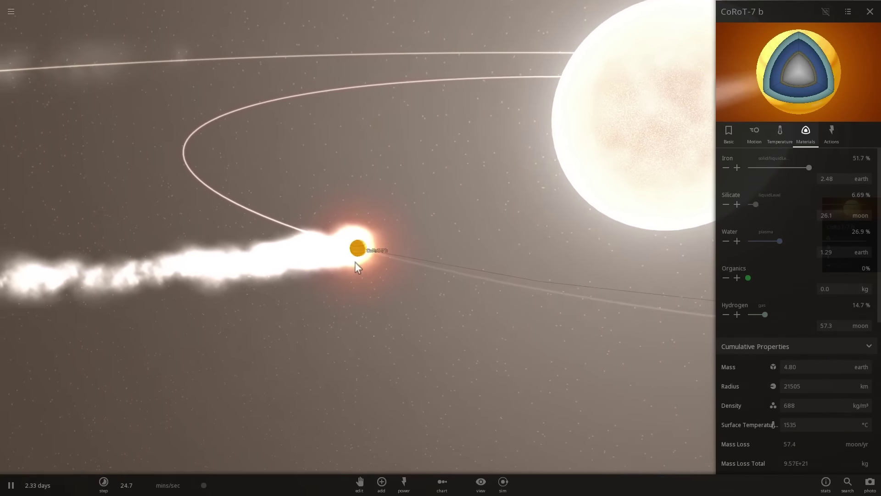
Step: View CoRoT-7 b's escaping gas up close and follow the trail along the planets' orbits from above
scroll(356, 266, up, 5)
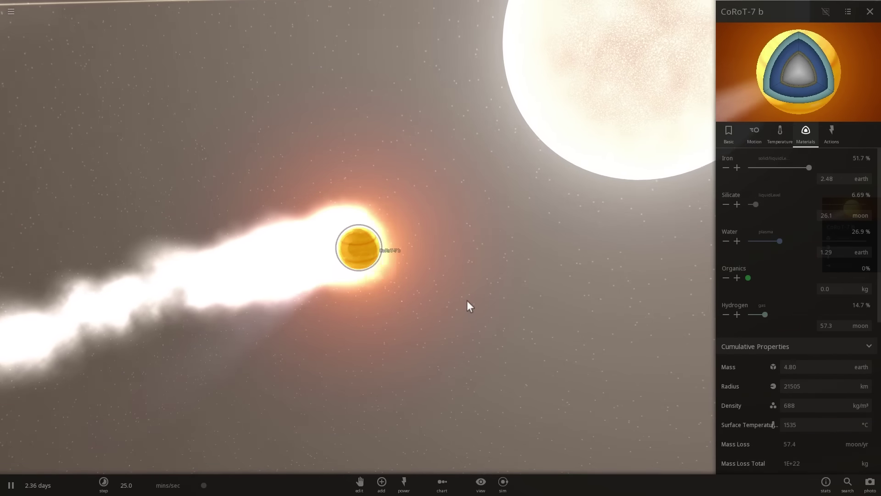
drag(467, 300, 433, 195)
scroll(365, 272, up, 3)
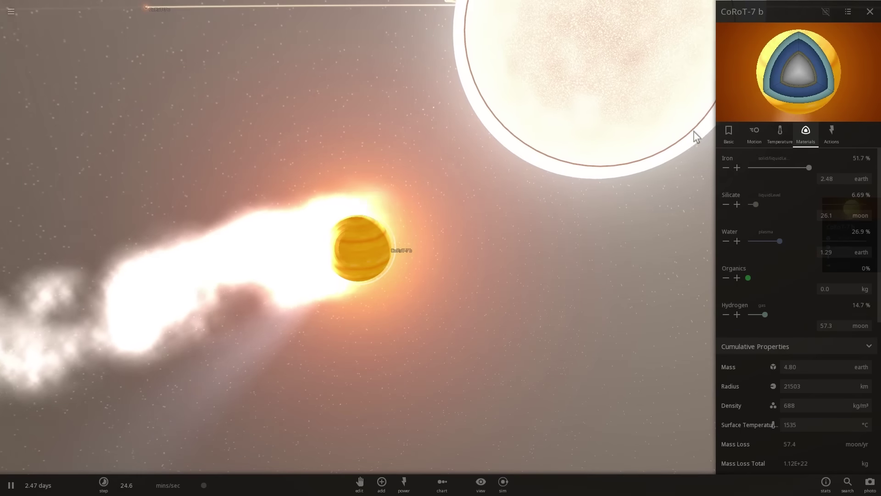
scroll(500, 211, down, 10)
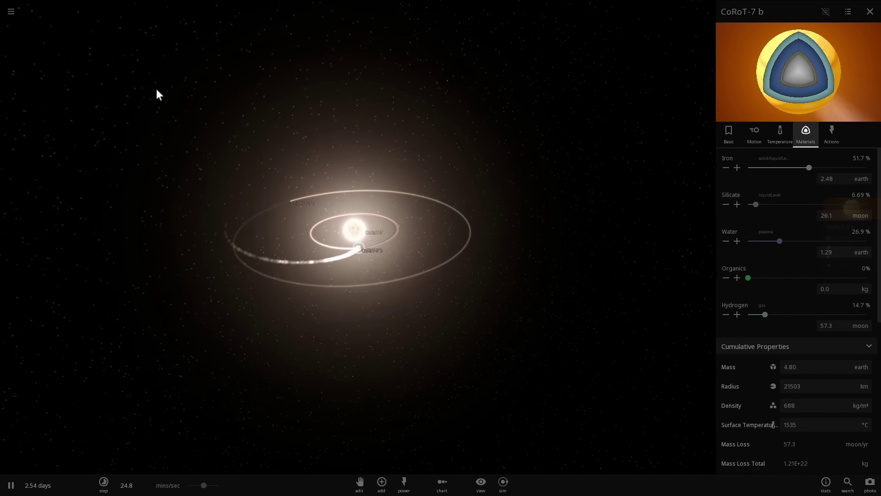
drag(144, 78, 356, 248)
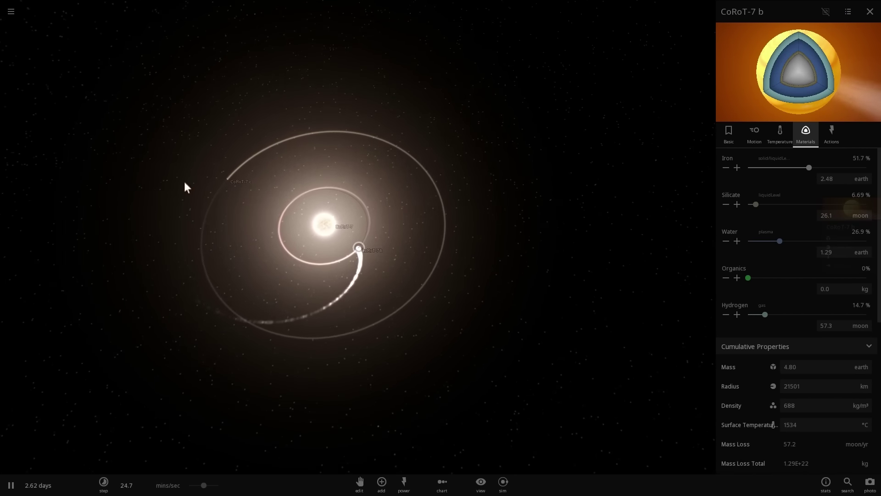
Step: Open the Solar System simulation from the Core collection
click(11, 14)
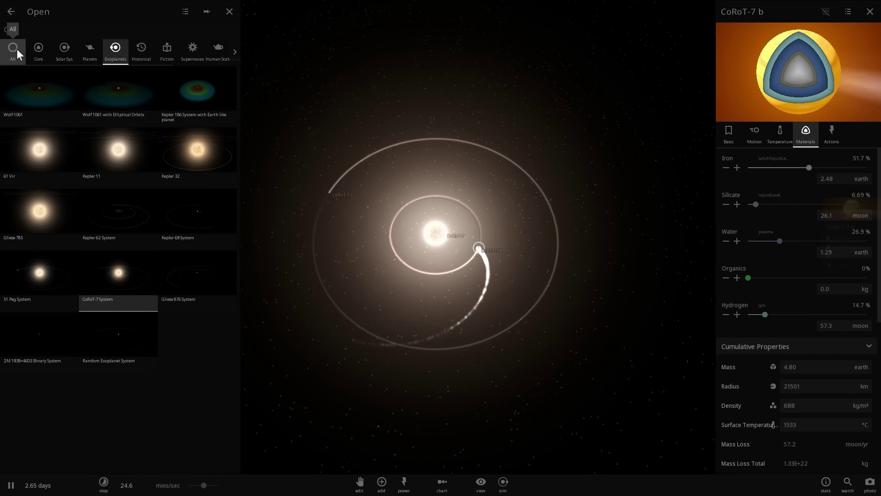
click(38, 50)
click(31, 97)
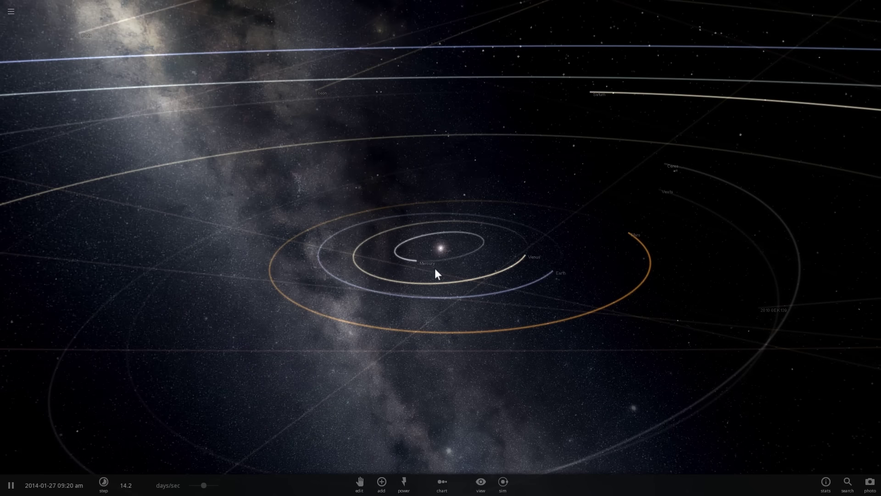
Step: Compare the material compositions of Neptune and Jupiter in the Solar System
click(435, 259)
scroll(472, 265, down, 5)
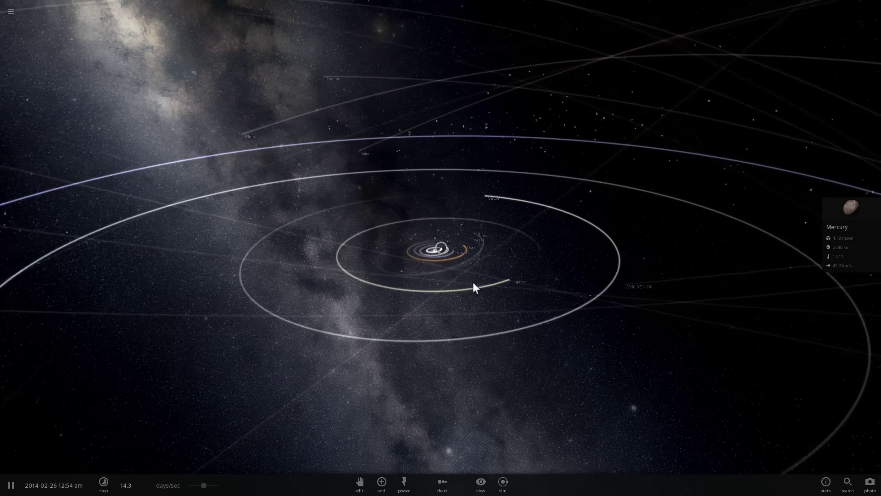
right_drag(472, 282, 432, 308)
scroll(157, 292, down, 4)
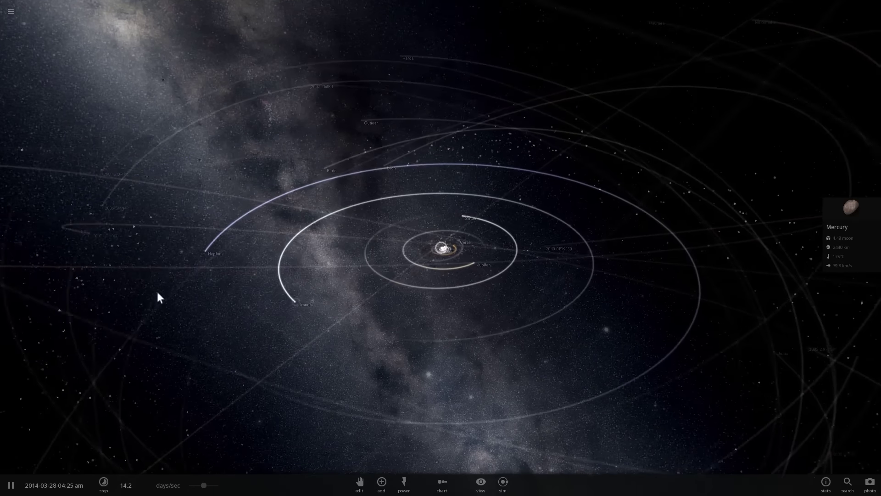
click(225, 253)
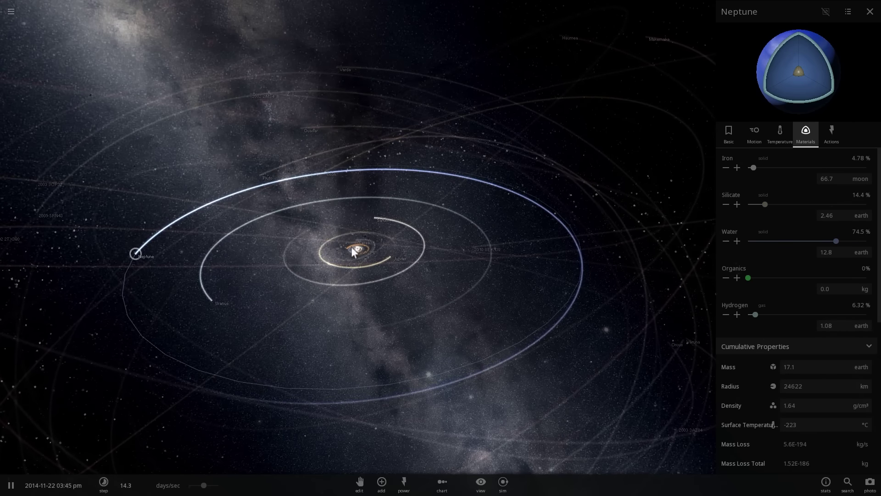
click(377, 216)
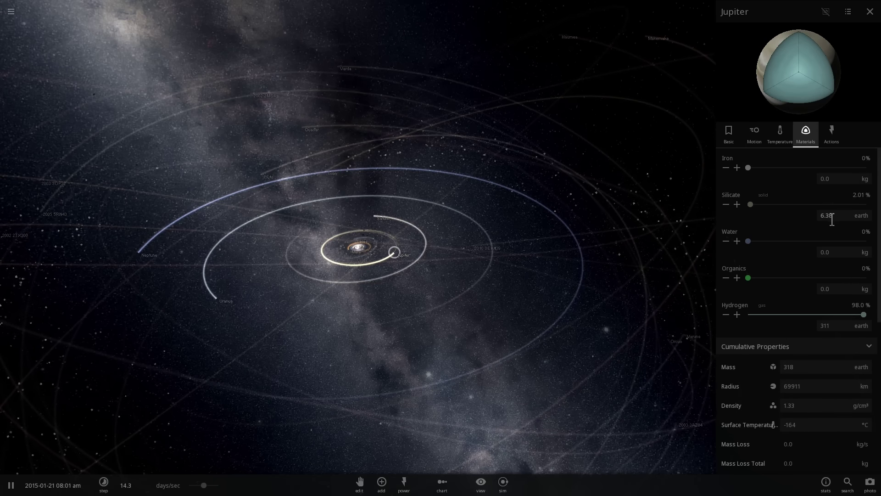
scroll(574, 264, up, 5)
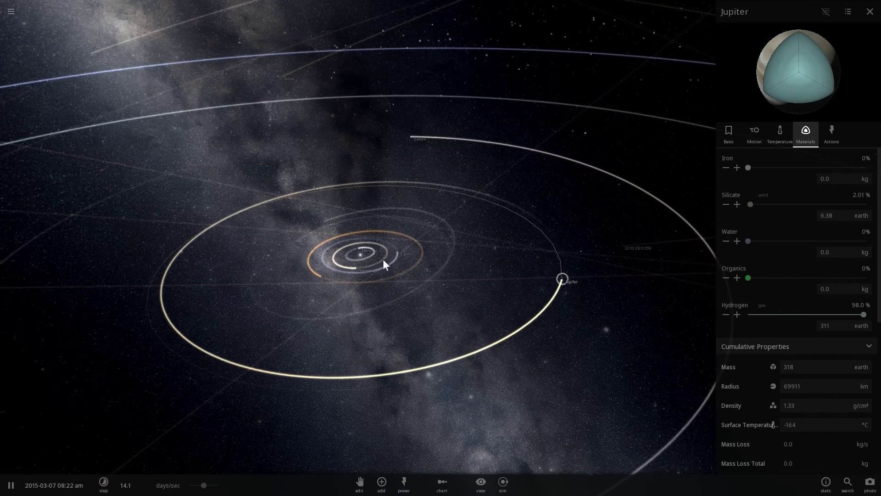
Step: Focus on Mercury and examine its material composition and rocky surface up close
click(357, 249)
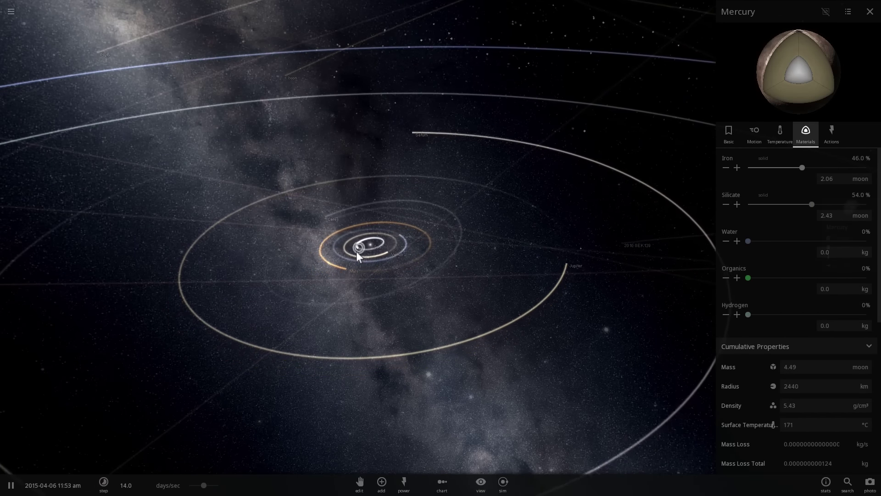
scroll(357, 252, up, 5)
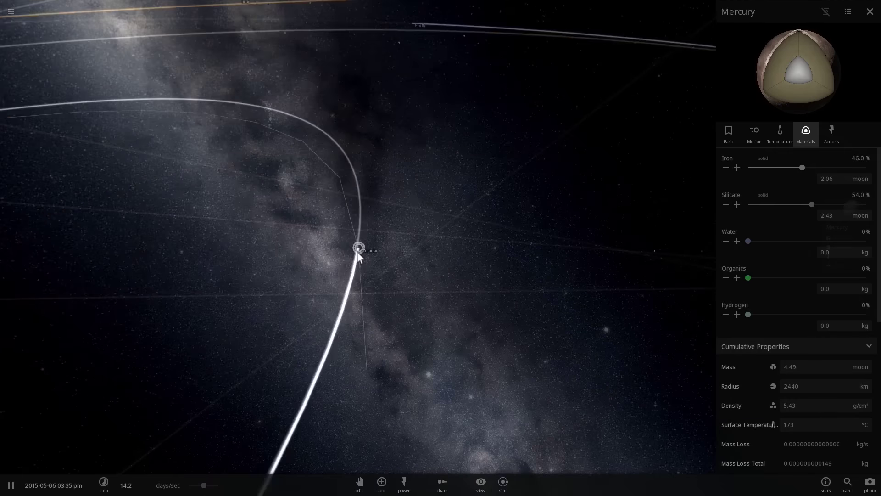
scroll(358, 251, up, 3)
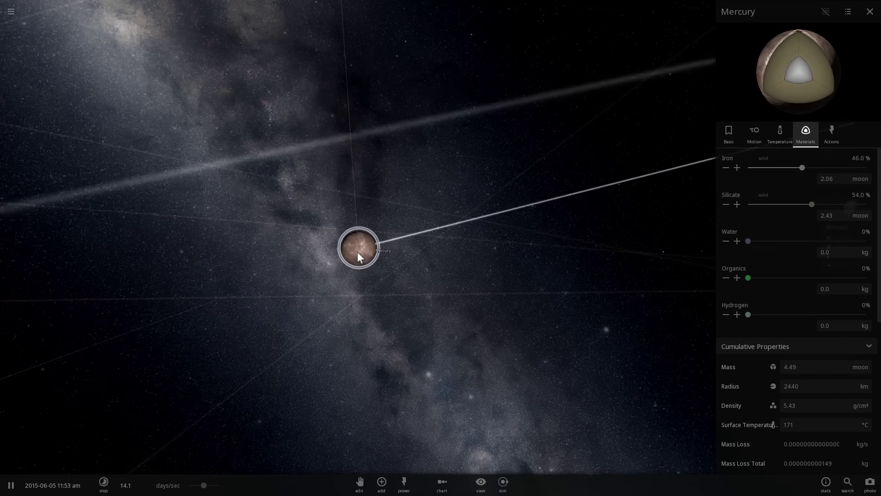
scroll(358, 252, up, 2)
scroll(358, 257, down, 3)
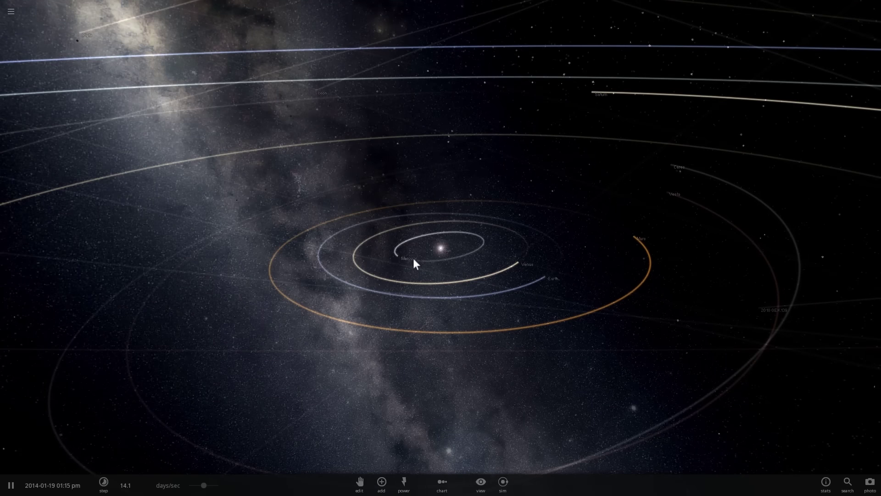
Step: Pause the simulation, set Mercury's mass to 20 Earth masses, and resume the simulation
scroll(431, 266, down, 3)
right_drag(434, 271, 418, 348)
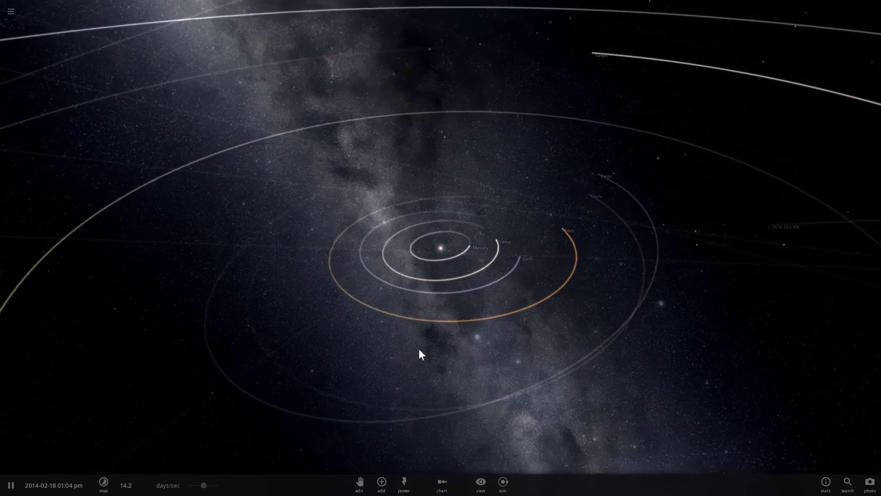
key(space)
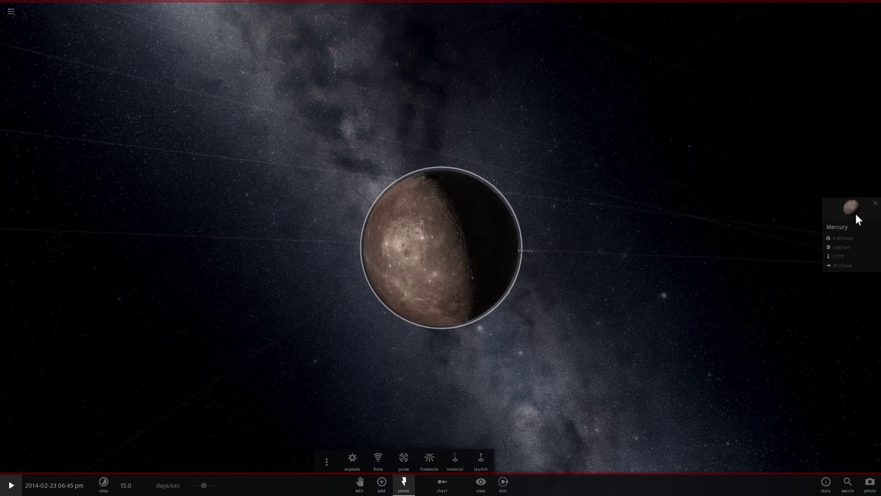
click(856, 213)
right_drag(599, 187, 634, 182)
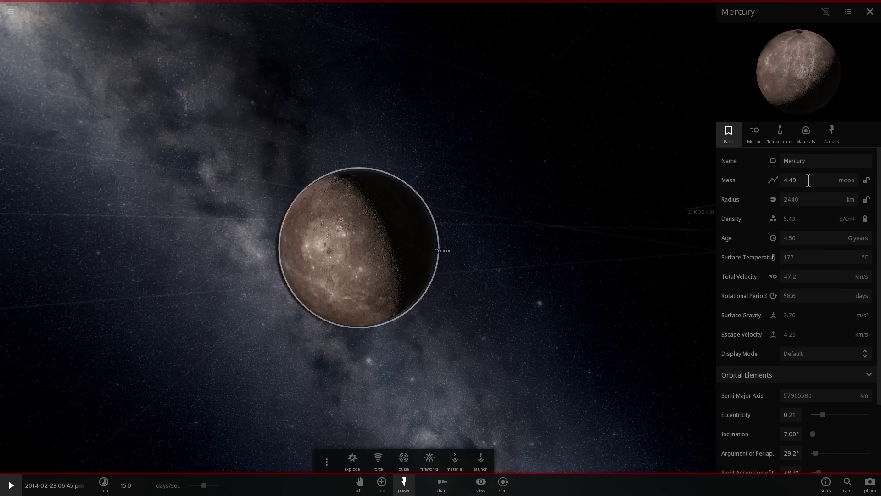
text(20)
key(Return)
key(space)
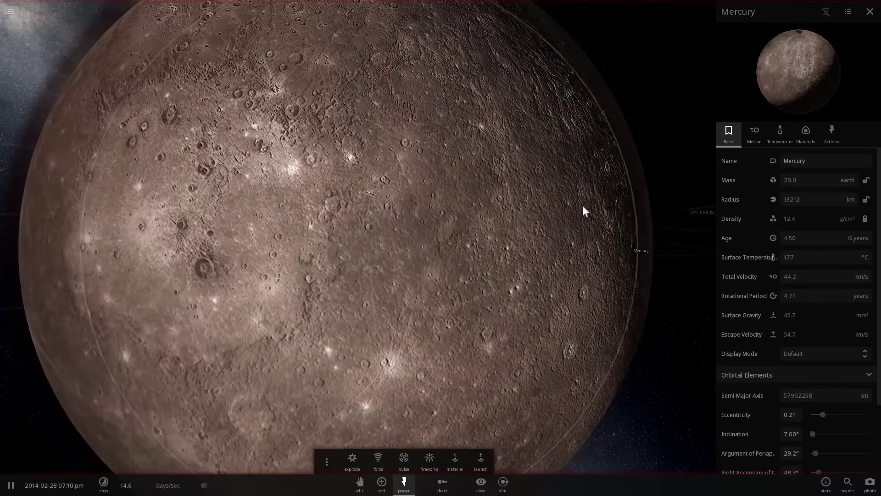
Step: Pause the simulation, raise Mercury's hydrogen share to 99.6%, and let time run again
key(space)
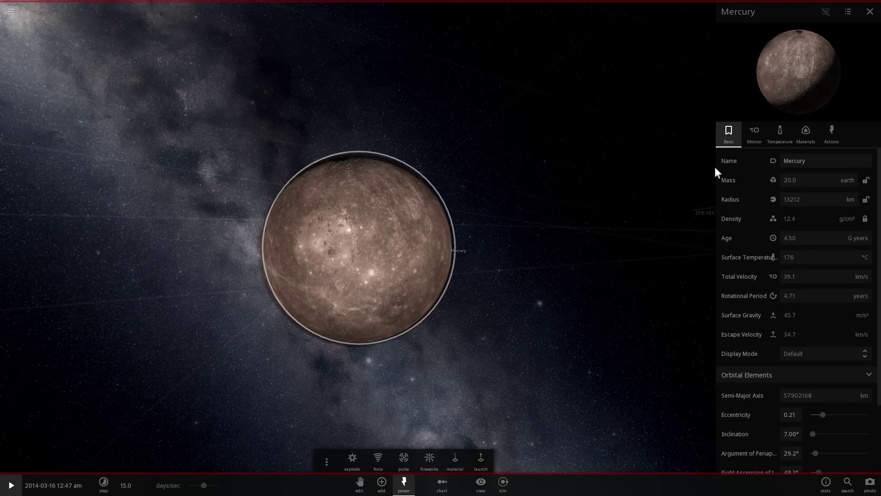
click(808, 134)
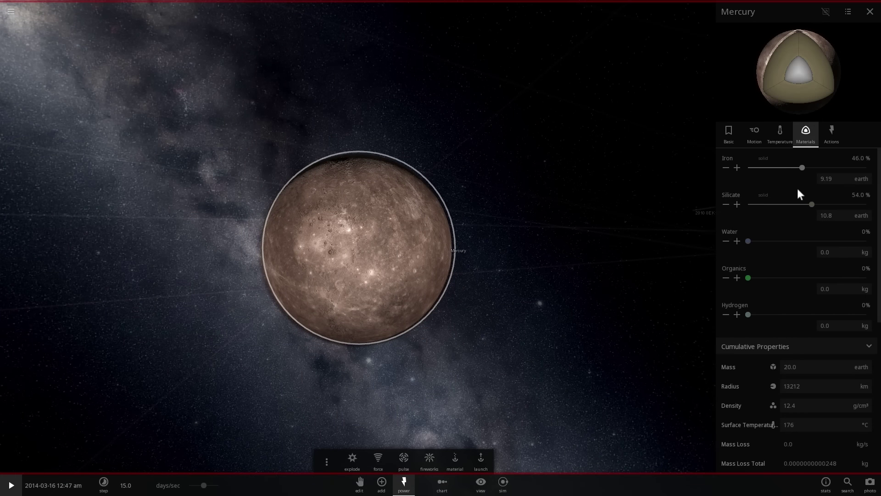
drag(748, 315, 866, 321)
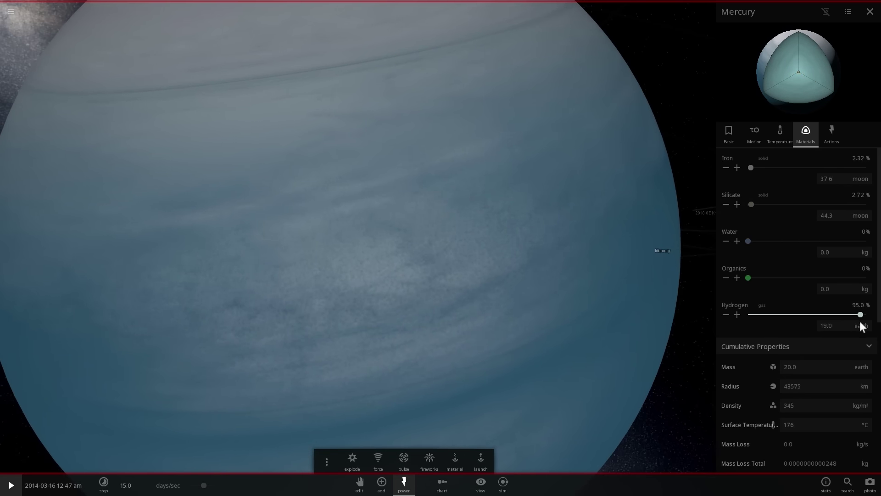
key(space)
Step: Examine the hydrogen-rich Mercury up close and its orbit among the inner planets
scroll(528, 296, down, 5)
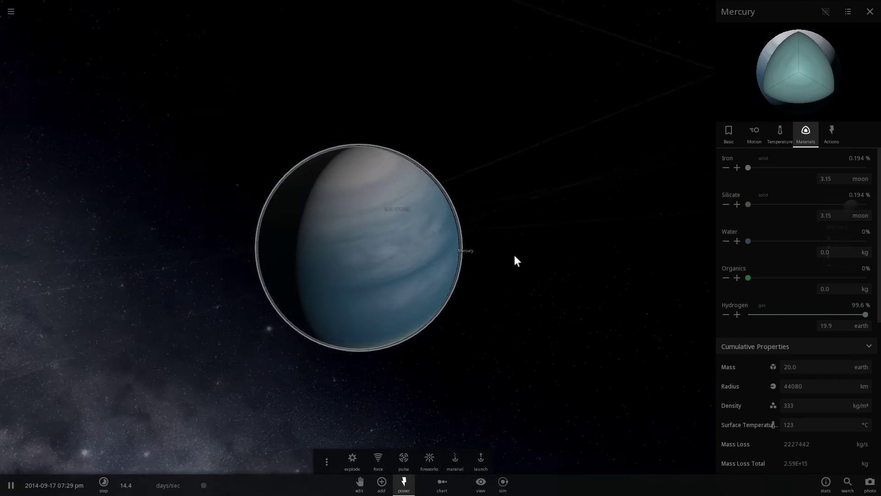
scroll(514, 257, up, 4)
scroll(496, 271, down, 3)
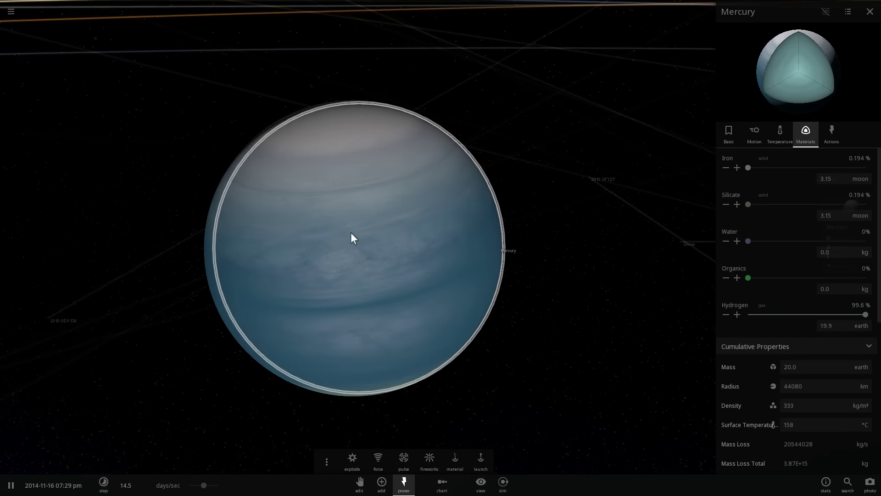
scroll(362, 257, down, 2)
scroll(377, 261, down, 6)
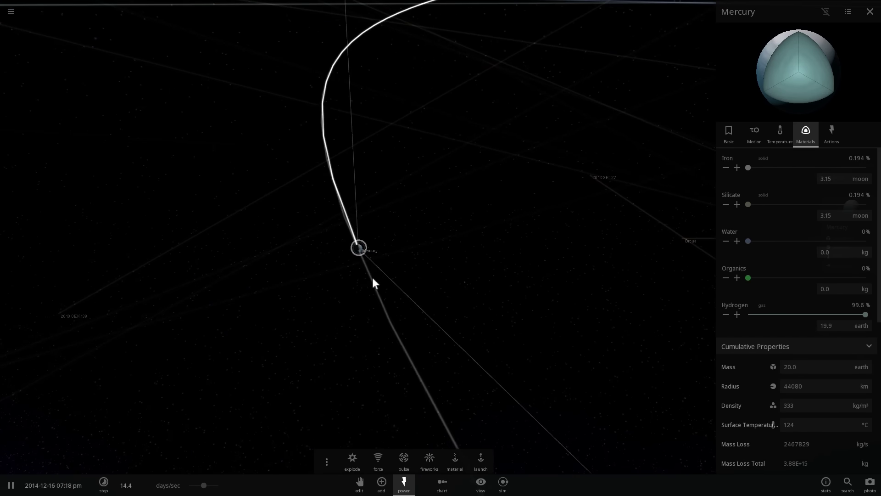
drag(372, 282, 326, 313)
scroll(327, 310, down, 3)
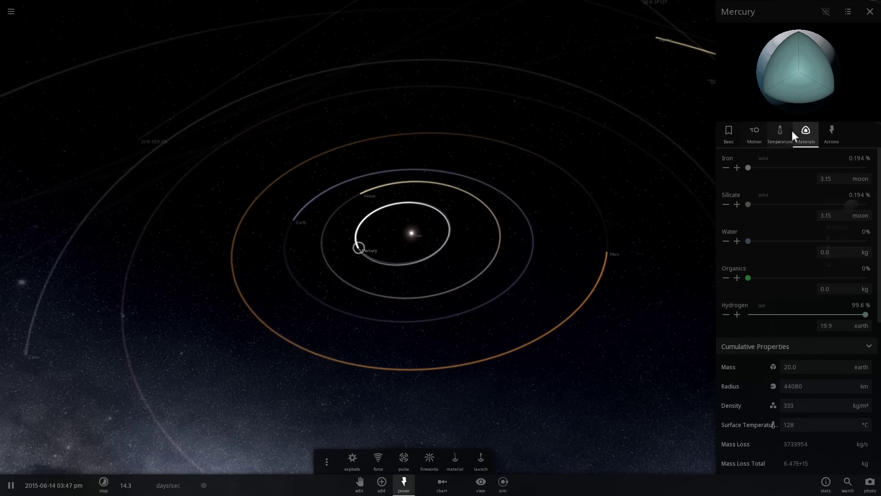
Step: Read through Mercury's mass loss, comparison, magnetic field and radius simulation properties
scroll(827, 327, down, 3)
scroll(795, 285, down, 2)
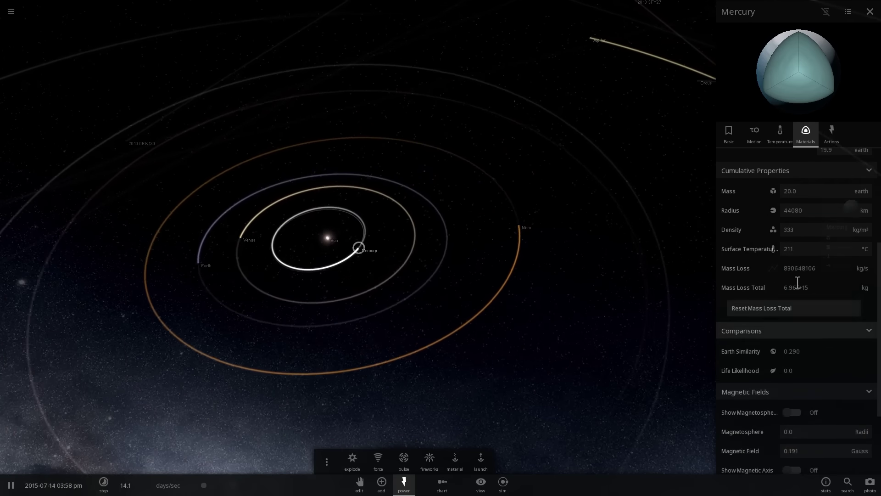
scroll(786, 284, down, 3)
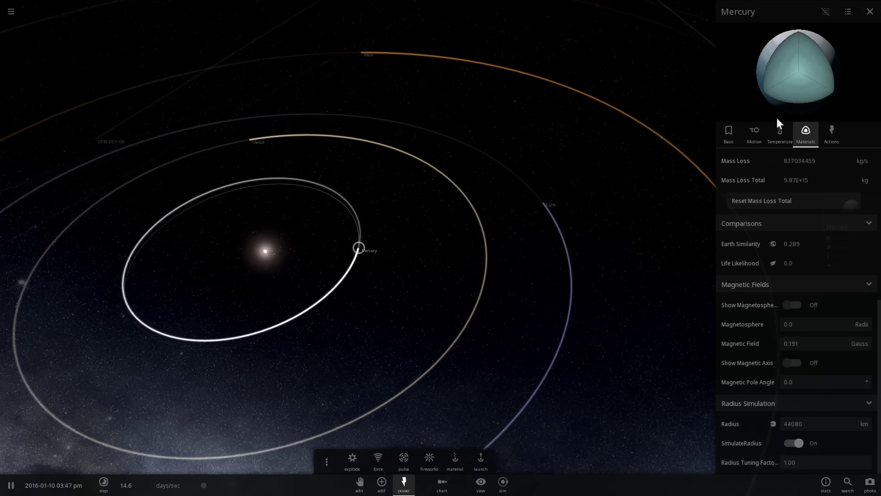
scroll(810, 188, up, 6)
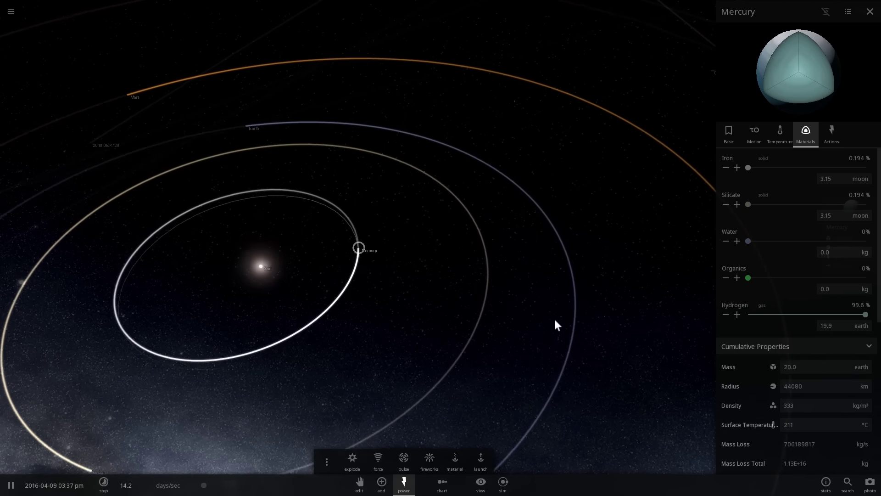
Step: Examine the cloud bands and the day and night sides of the gaseous Mercury from several angles
scroll(368, 306, up, 10)
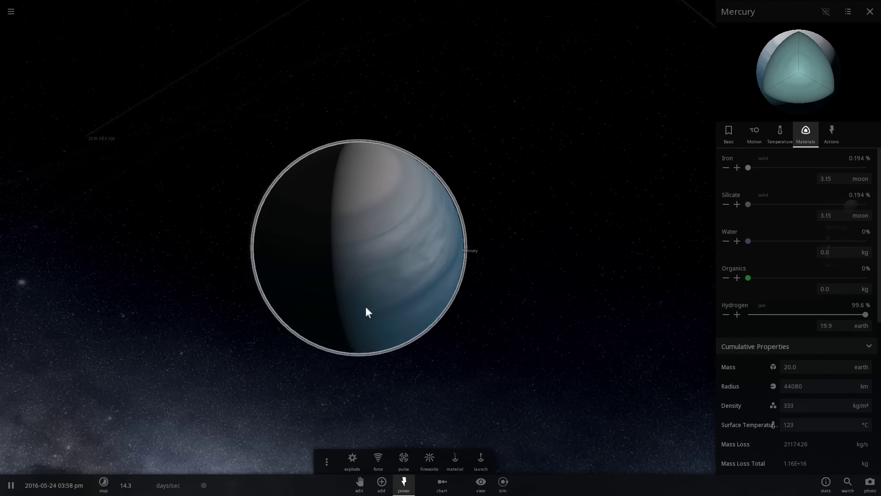
drag(234, 225, 358, 270)
scroll(358, 270, up, 3)
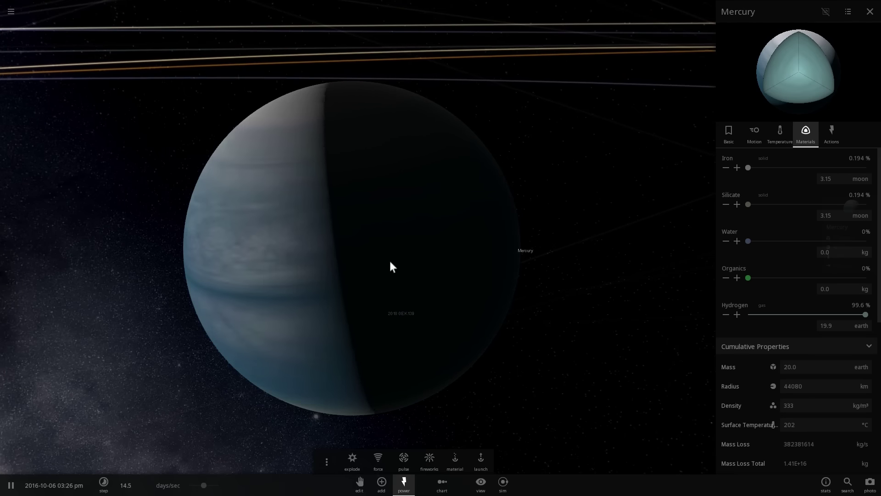
scroll(390, 261, up, 5)
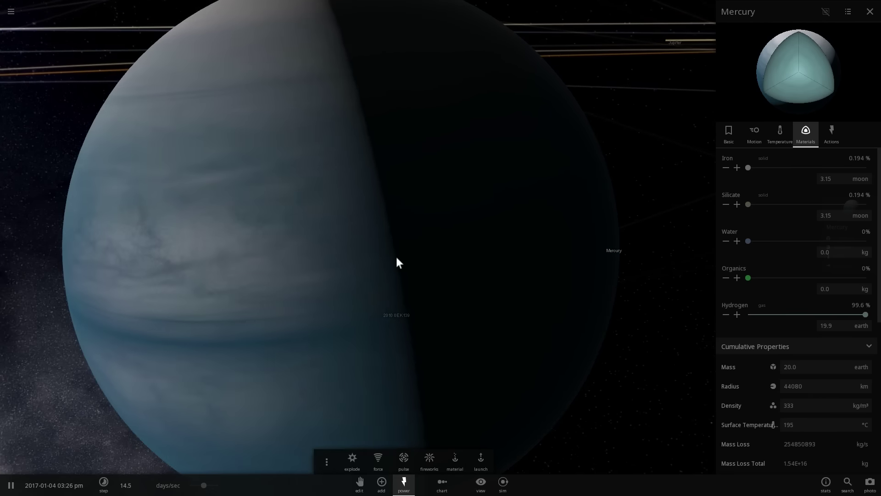
scroll(400, 230, down, 5)
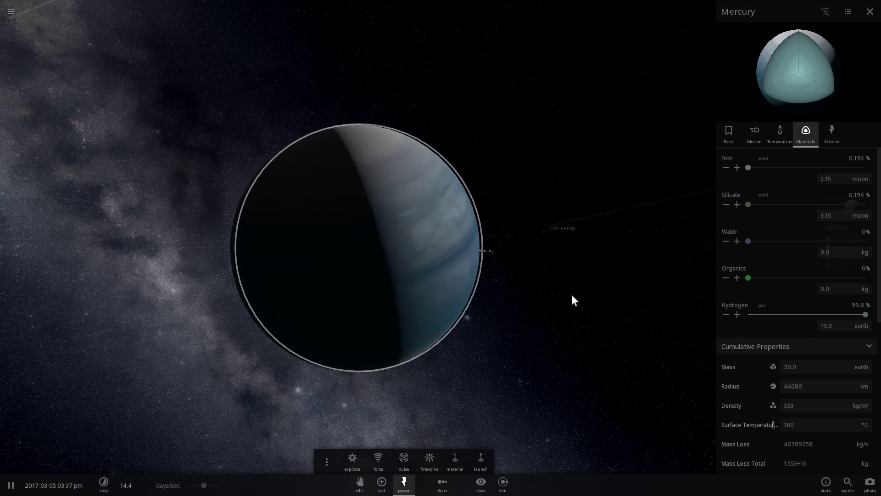
right_drag(571, 294, 549, 302)
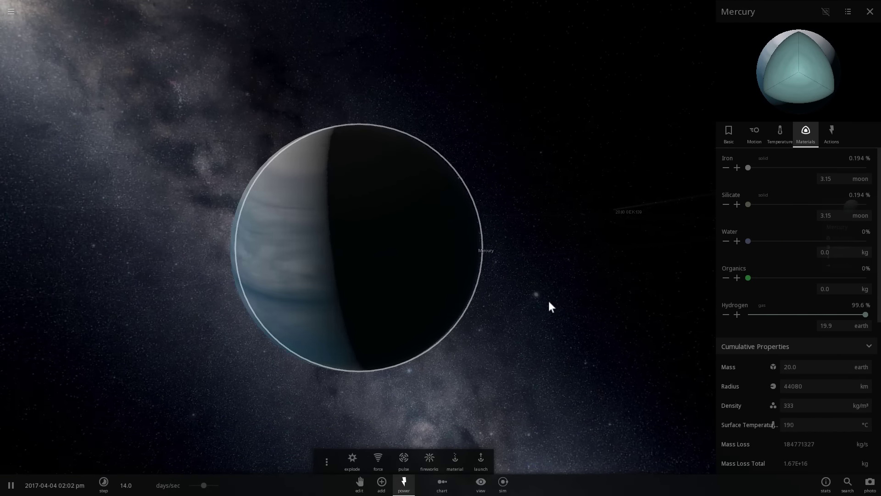
scroll(549, 303, up, 5)
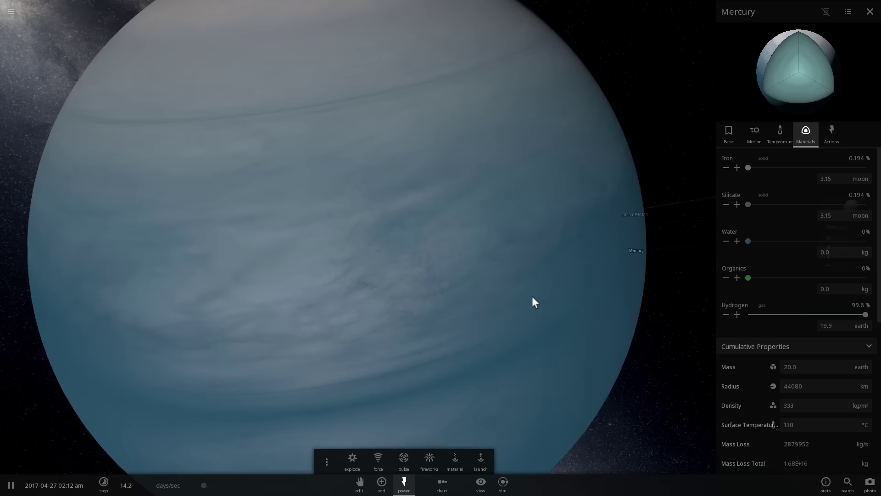
Step: Examine the gaseous Mercury's orbit around the Sun relative to the orbits of the other inner planets
scroll(531, 296, down, 5)
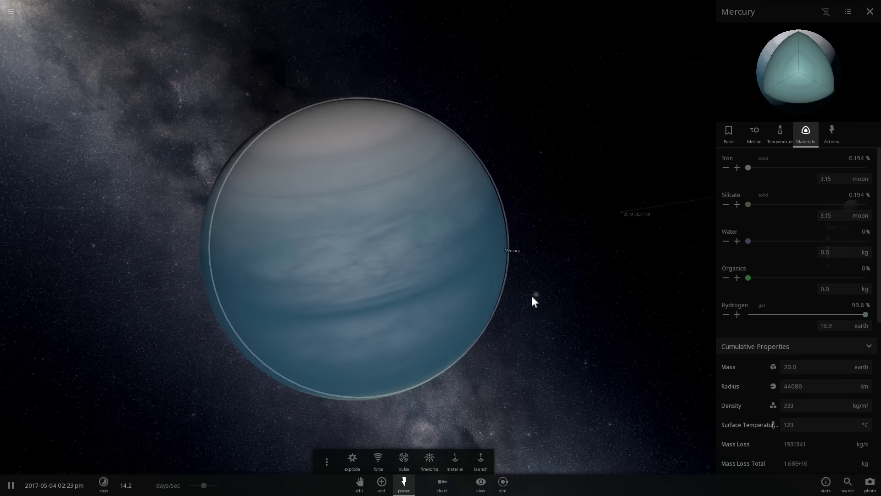
scroll(497, 299, down, 8)
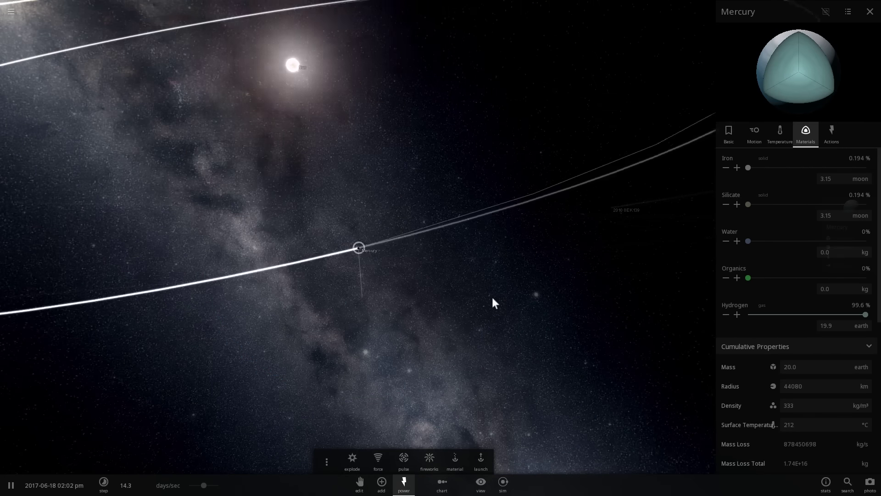
scroll(493, 298, down, 4)
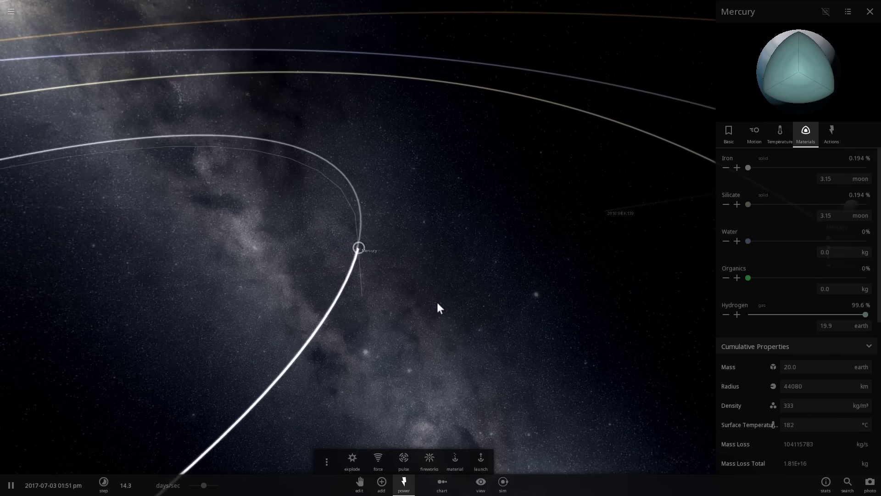
right_drag(437, 303, 441, 321)
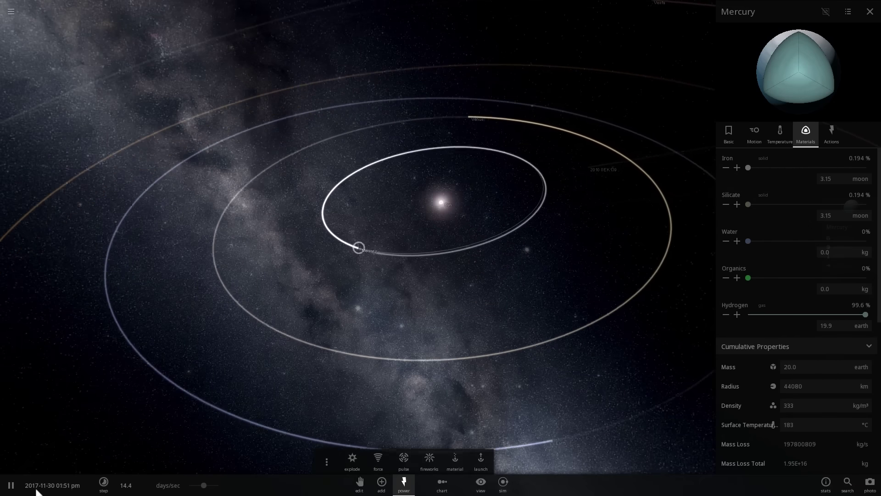
Step: Check Mercury's temperature and material properties, and display its total mass loss in Earth masses
click(775, 130)
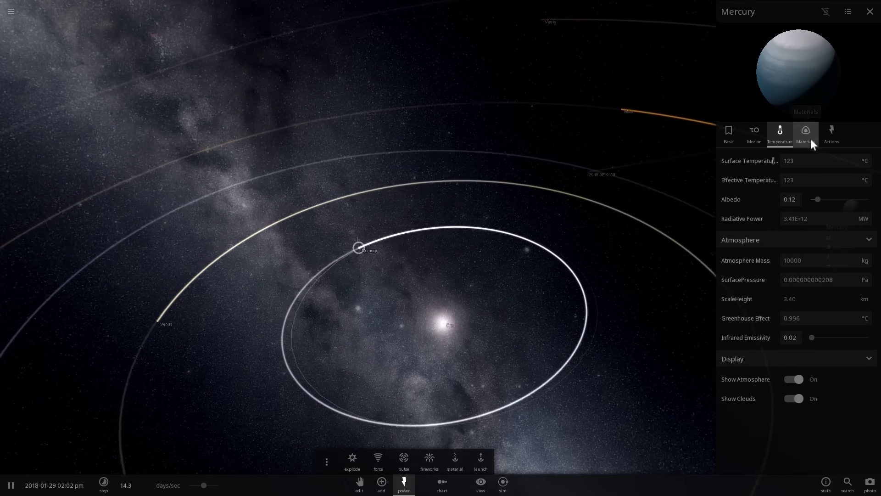
click(799, 132)
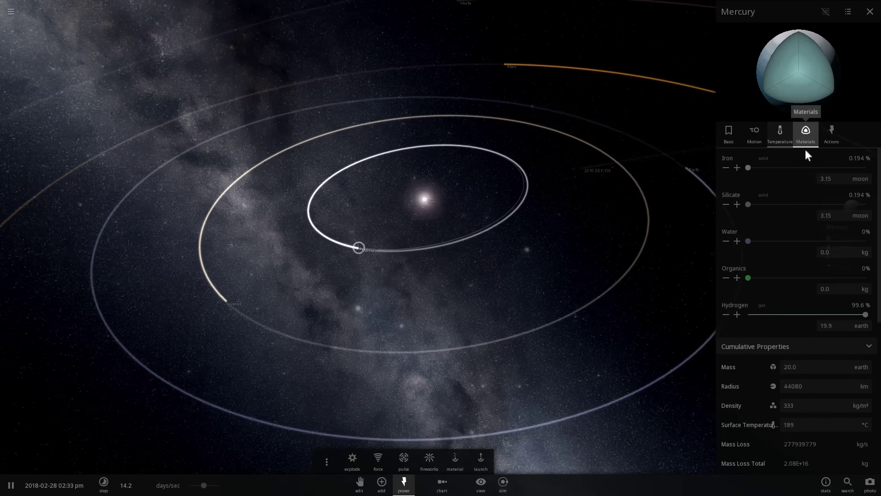
scroll(812, 301, down, 3)
scroll(812, 313, down, 5)
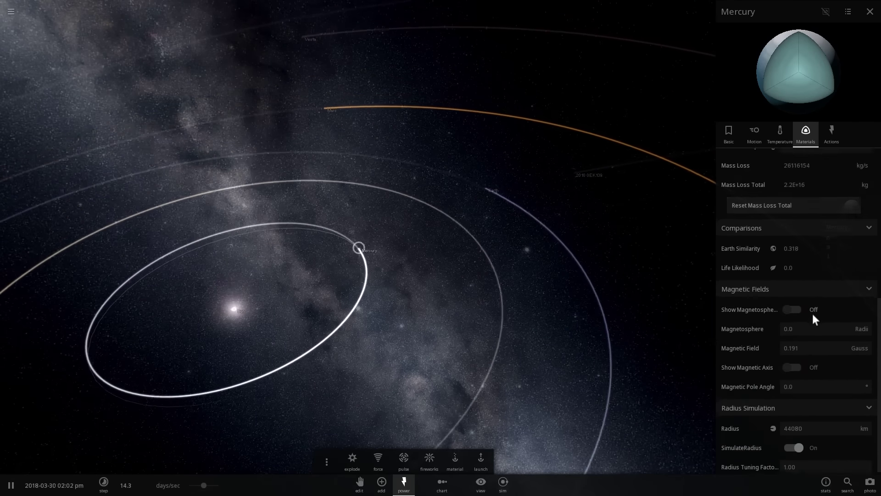
scroll(811, 312, up, 2)
click(861, 237)
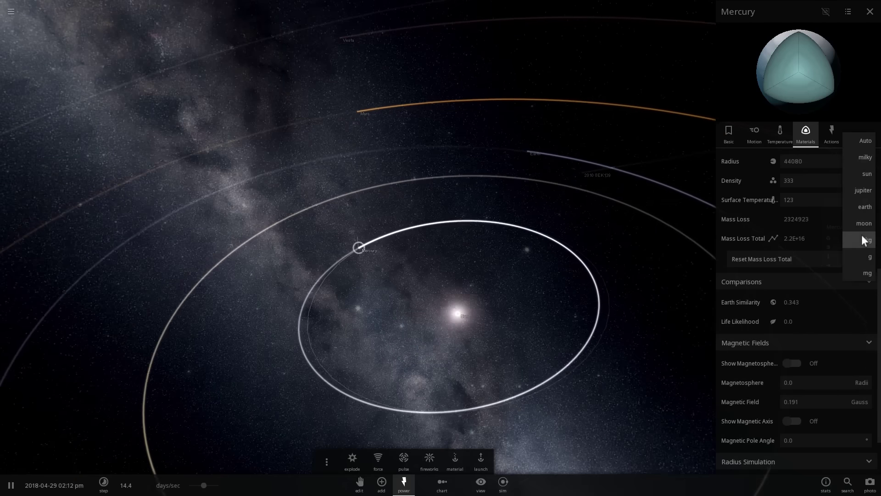
click(865, 211)
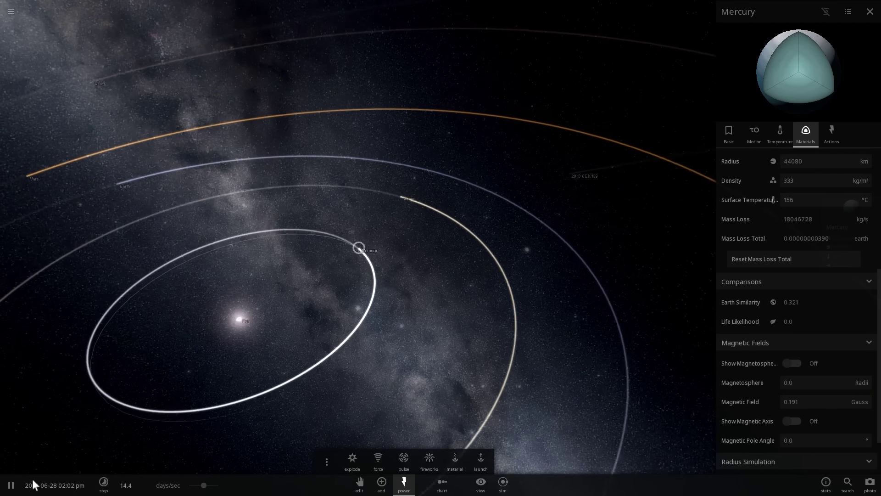
Step: Centre the view on the Sun and run the simulation at a faster rate of about 1.1 years per second
drag(206, 486, 209, 486)
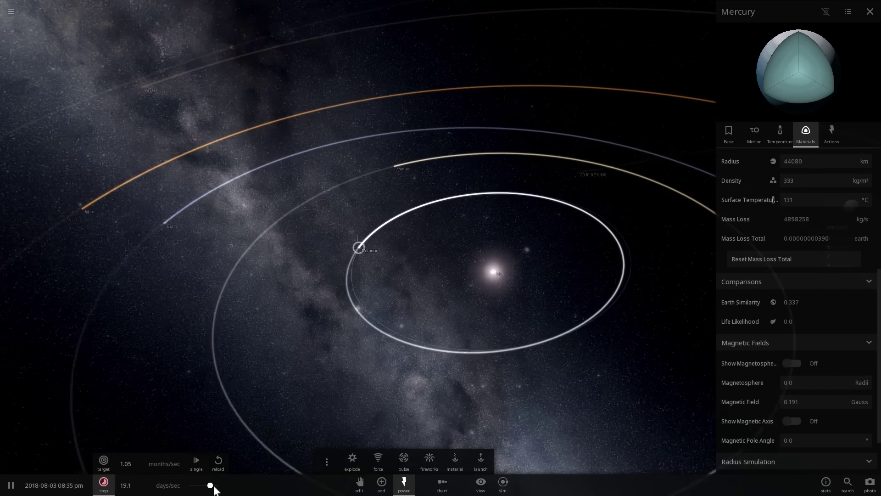
key(space)
double_click(291, 224)
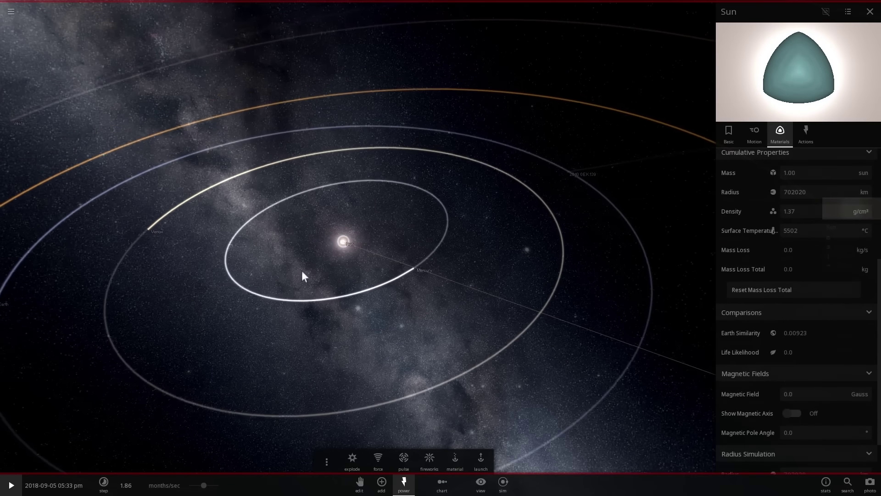
key(space)
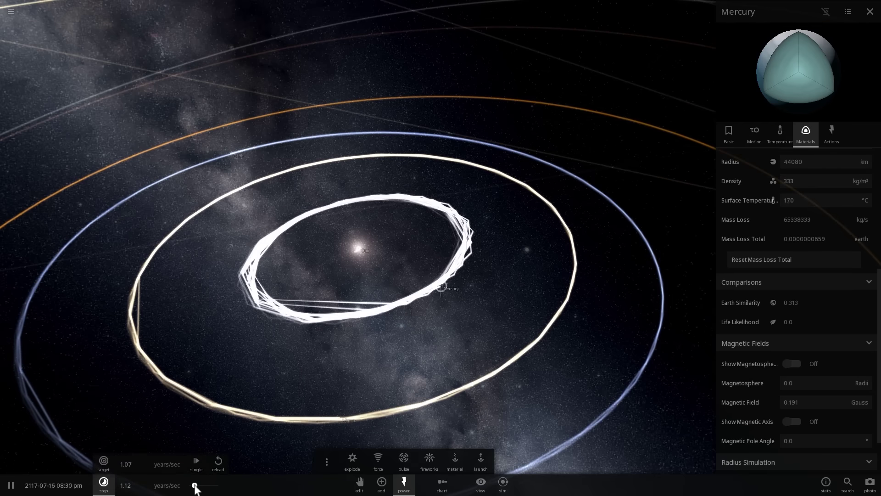
Step: Slow the simulation to about 1.65 hours per second and review Mercury's total mass loss and composition
drag(195, 486, 191, 486)
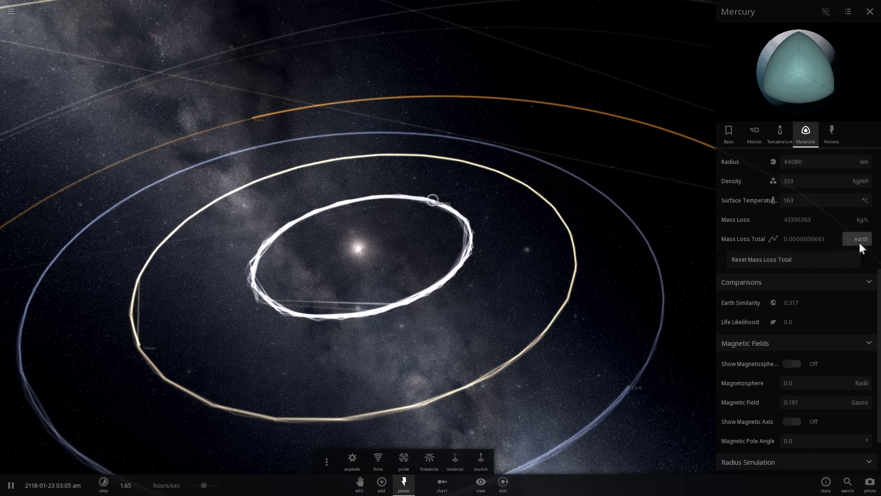
right_drag(529, 289, 516, 287)
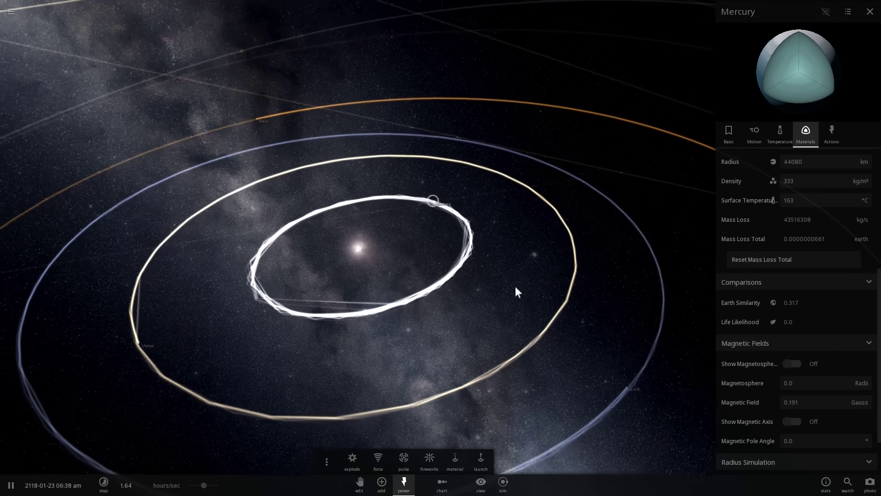
scroll(515, 287, down, 3)
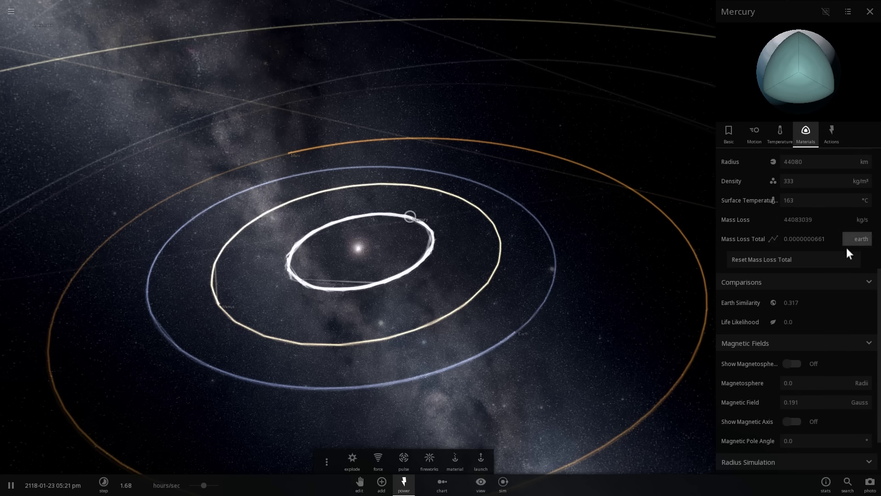
scroll(500, 294, up, 3)
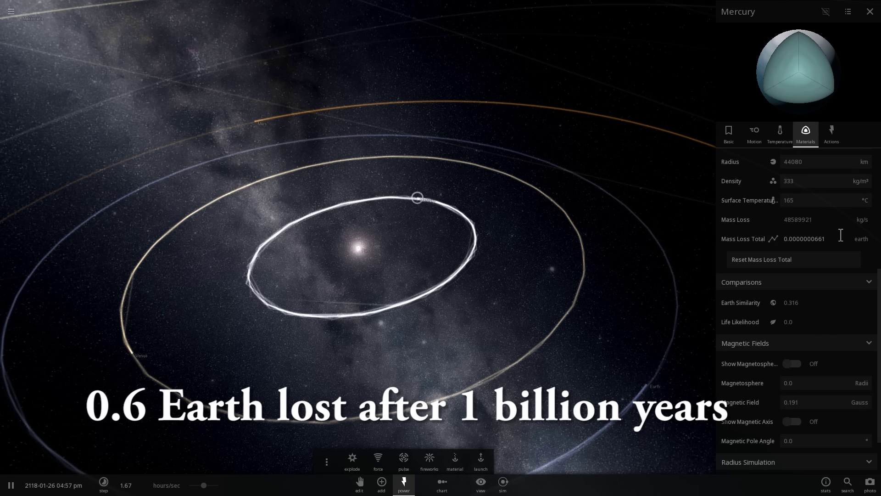
scroll(826, 204, up, 5)
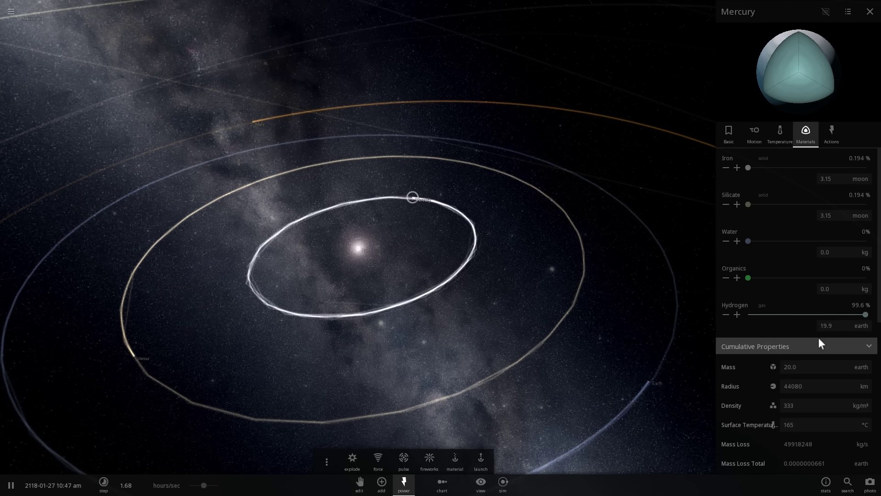
Step: Examine Mercury's path around the Sun from above and at several distances
scroll(635, 280, up, 6)
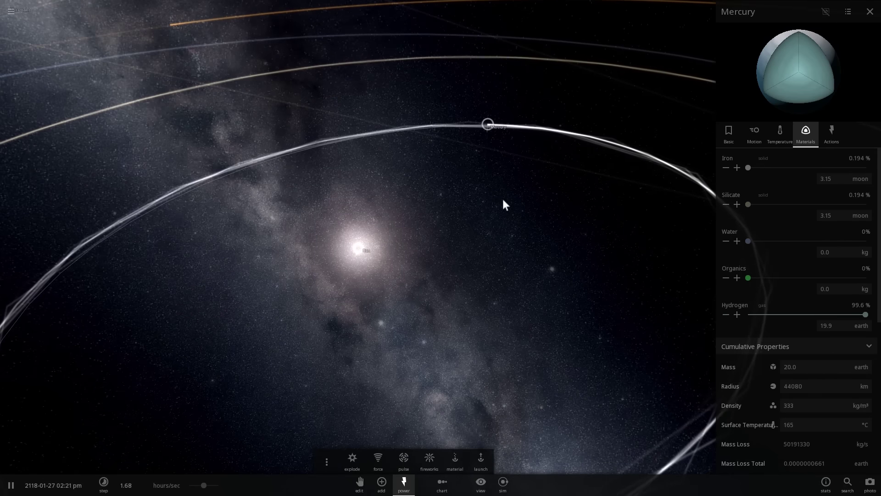
scroll(485, 139, down, 5)
right_drag(479, 161, 376, 242)
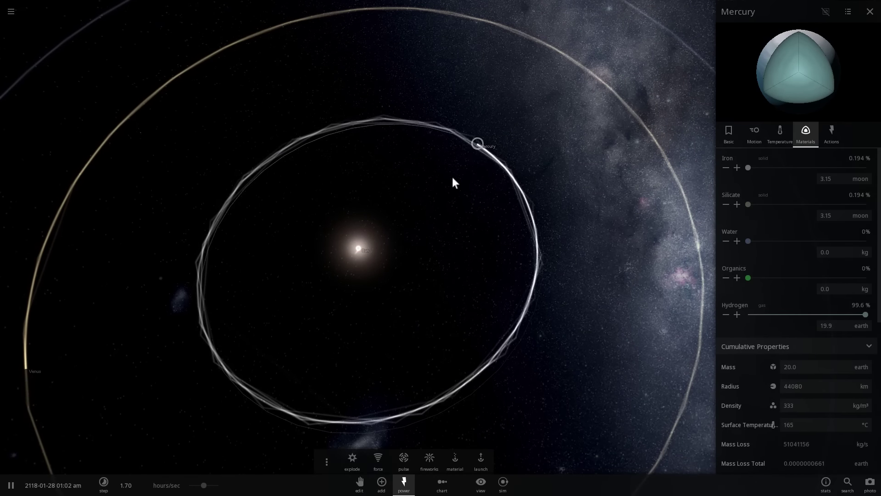
scroll(461, 157, up, 3)
right_drag(461, 157, 482, 155)
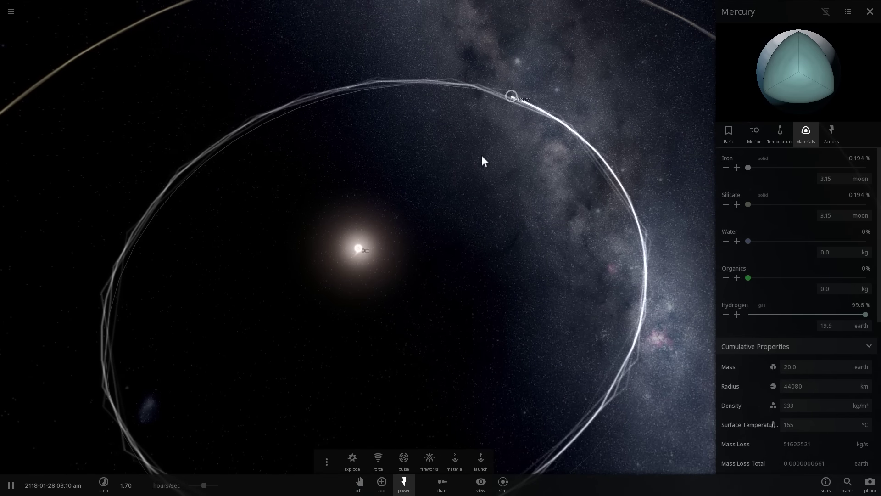
scroll(494, 137, up, 3)
scroll(494, 138, down, 3)
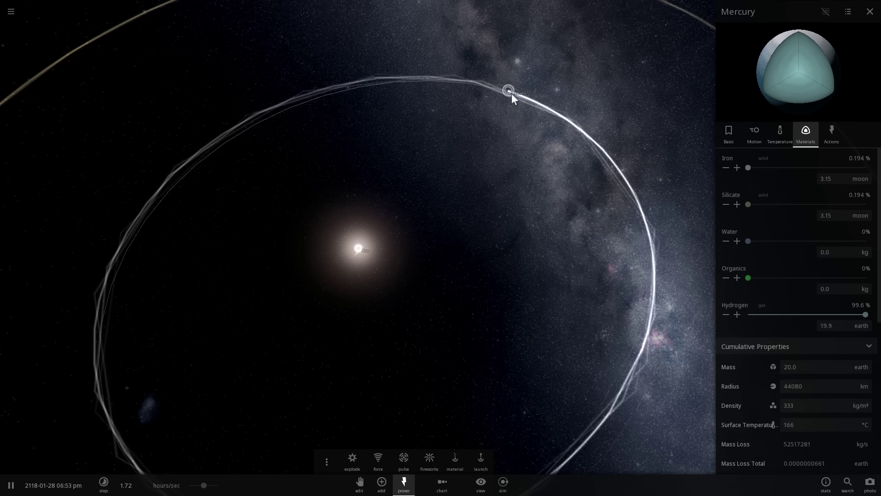
Step: Survey the solar system out to Neptune and inspect the material makeup of Neptune and Uranus
scroll(503, 89, down, 5)
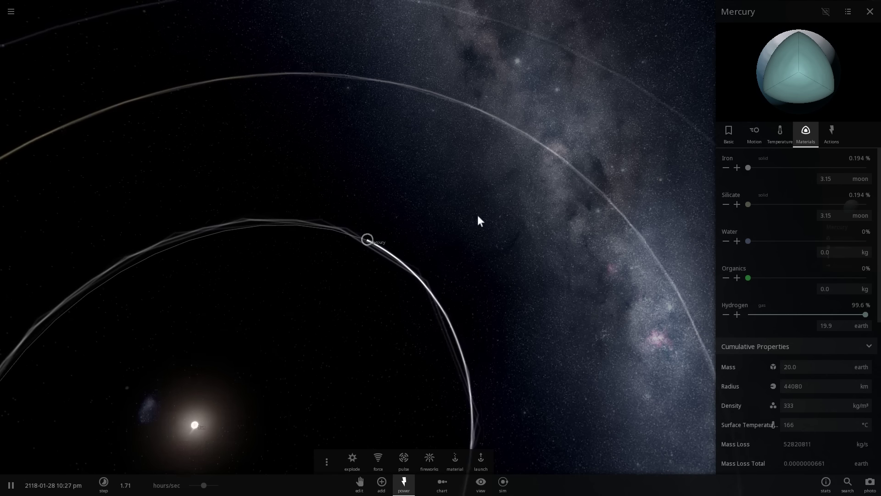
scroll(468, 229, down, 6)
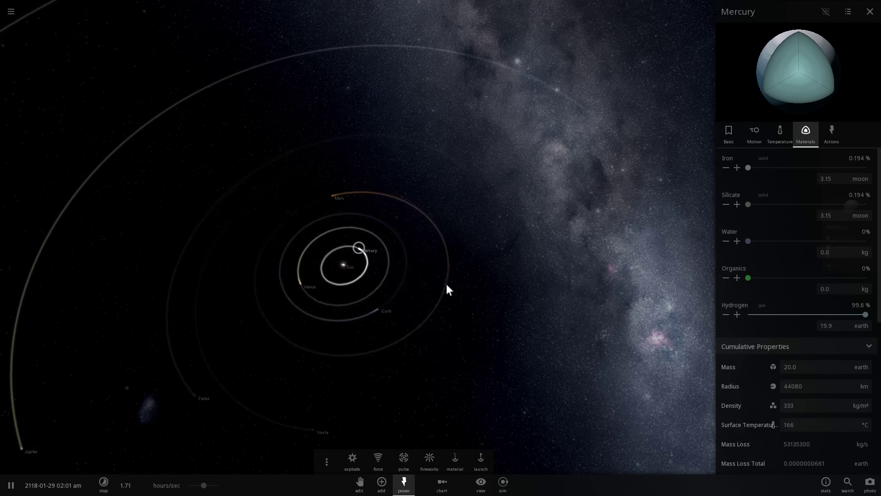
right_drag(447, 284, 351, 262)
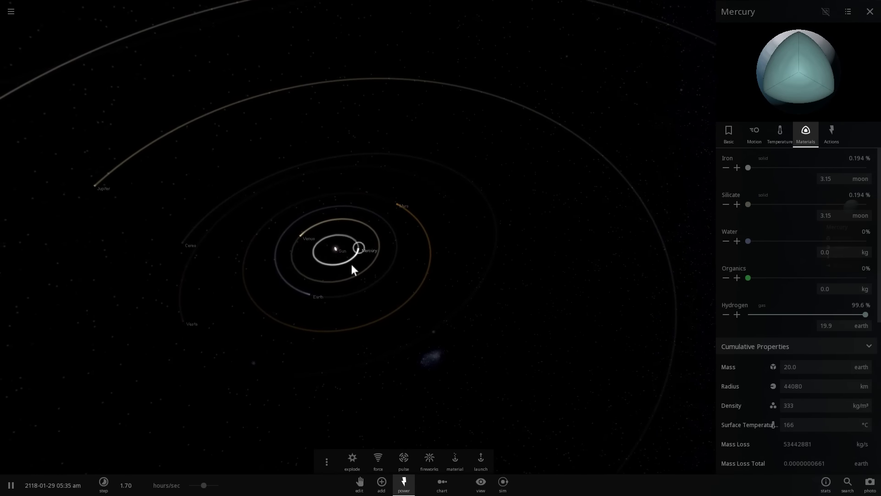
scroll(351, 265, down, 3)
scroll(350, 272, down, 5)
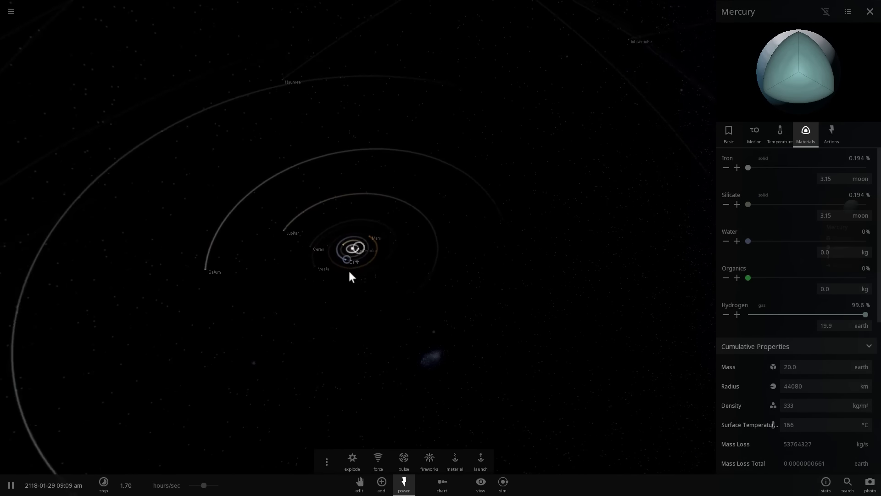
right_drag(336, 299, 314, 310)
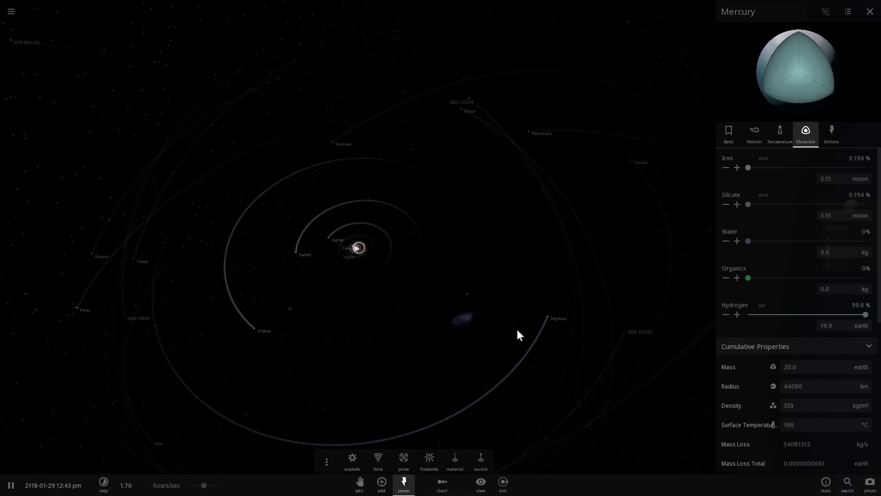
click(549, 317)
click(253, 328)
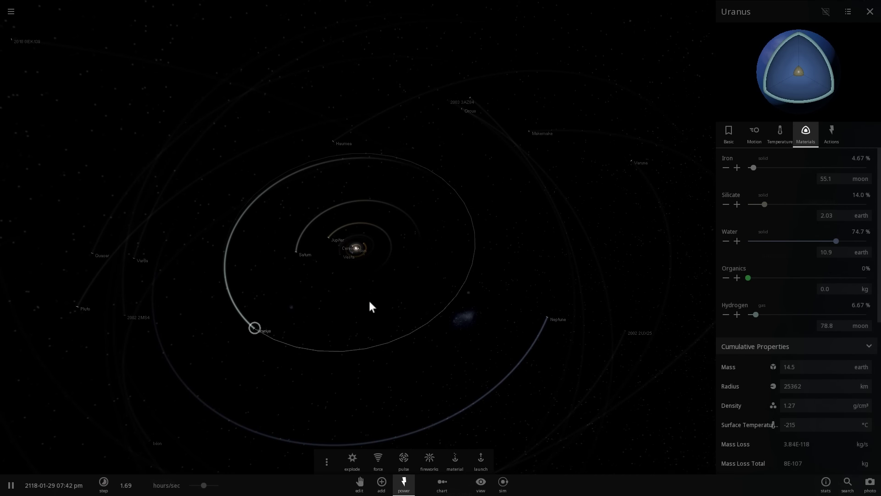
scroll(351, 276, up, 6)
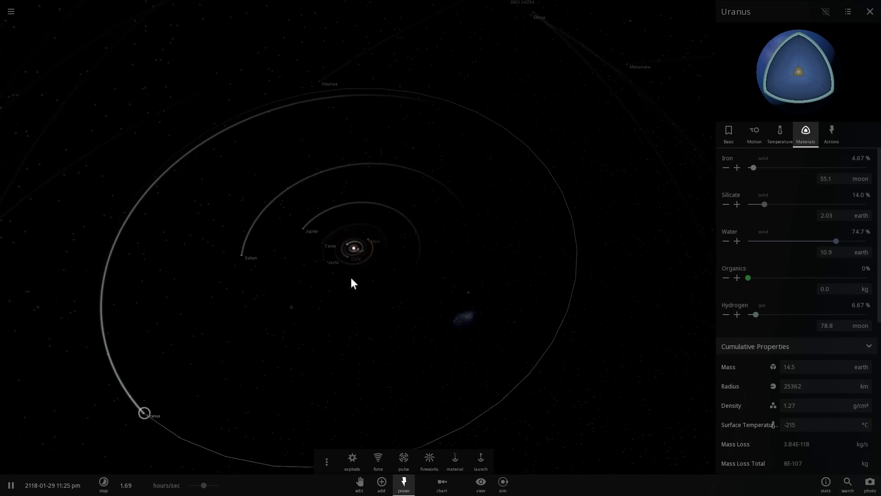
Step: Select Mercury and set the semi-major axis of its orbit to 0.05 AU
click(358, 249)
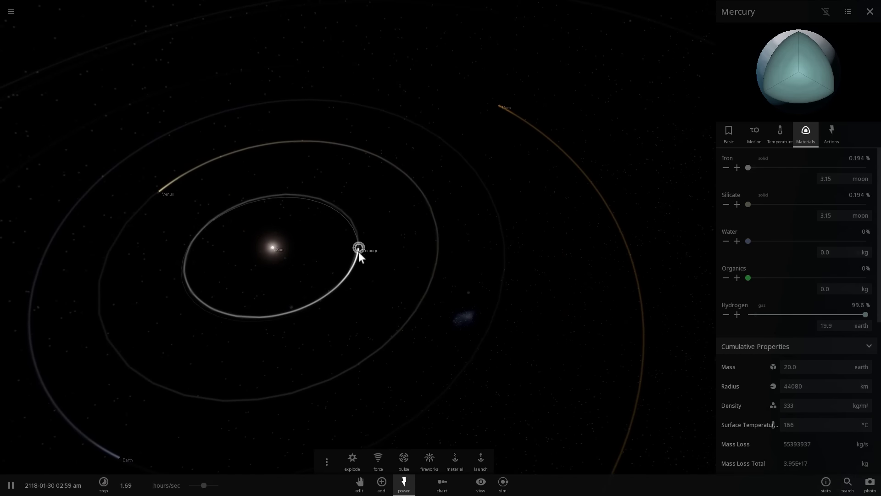
scroll(359, 254, up, 5)
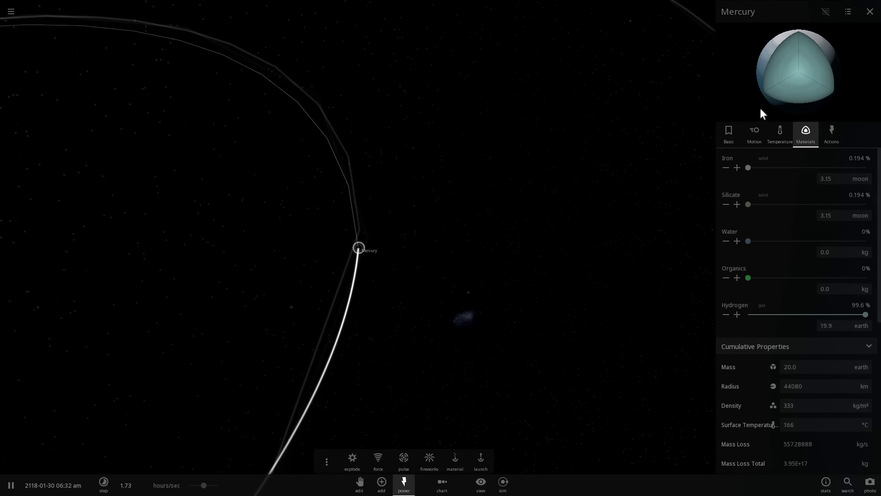
click(758, 136)
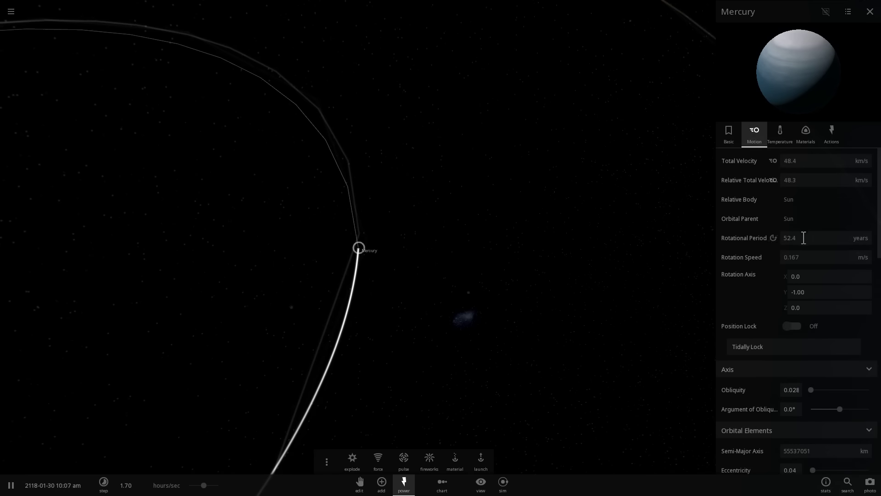
scroll(804, 236, down, 5)
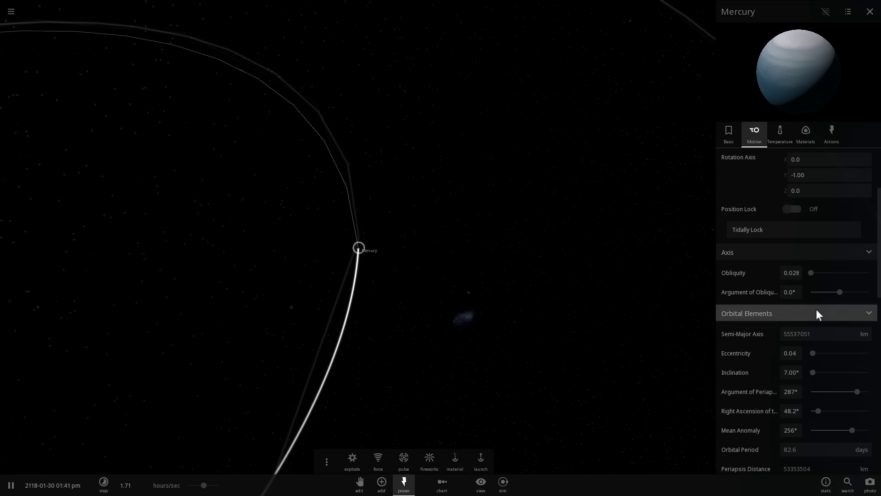
scroll(814, 305, down, 2)
scroll(809, 302, up, 4)
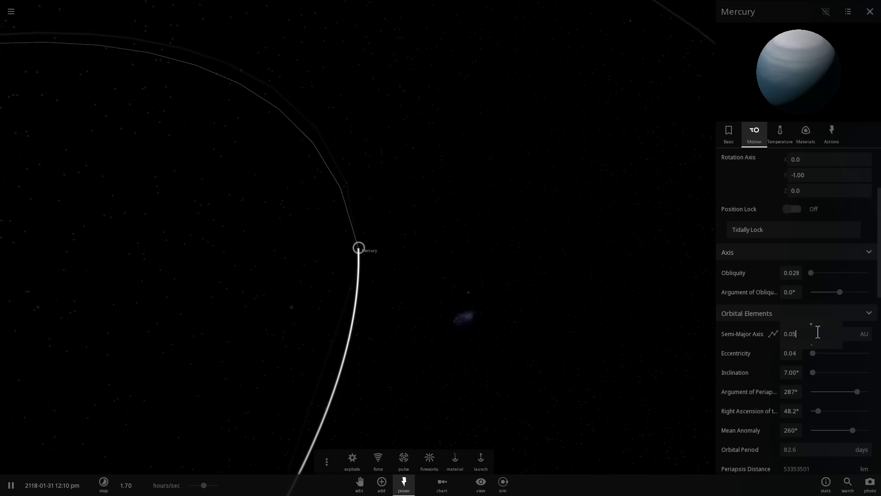
key(Return)
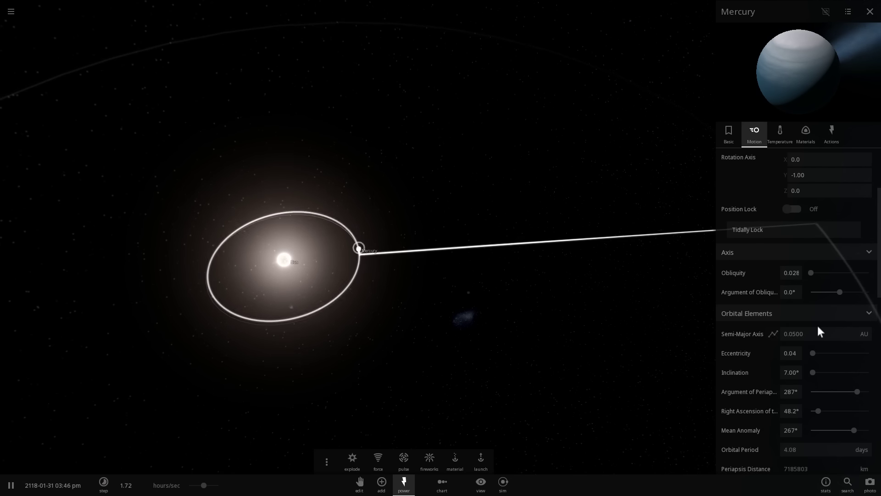
scroll(406, 287, up, 5)
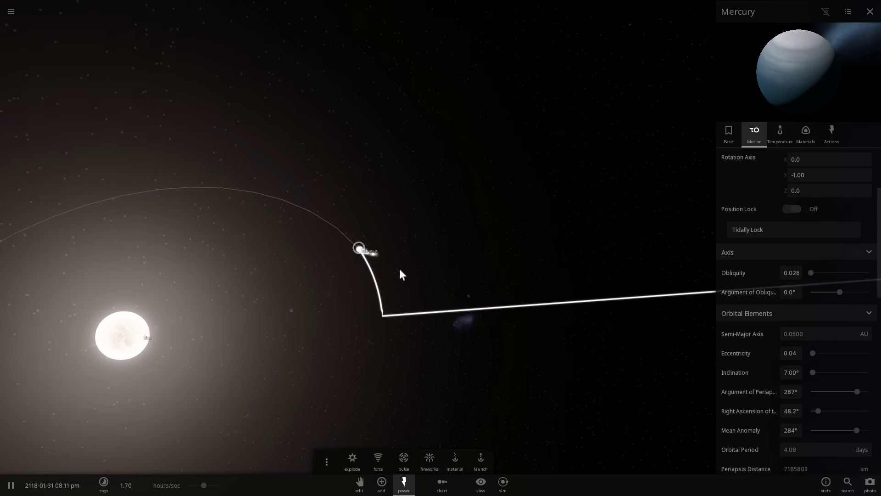
Step: Inspect Mercury's escaping gas tail close up in its tight orbit and turn off its magnetosphere display
scroll(385, 270, up, 3)
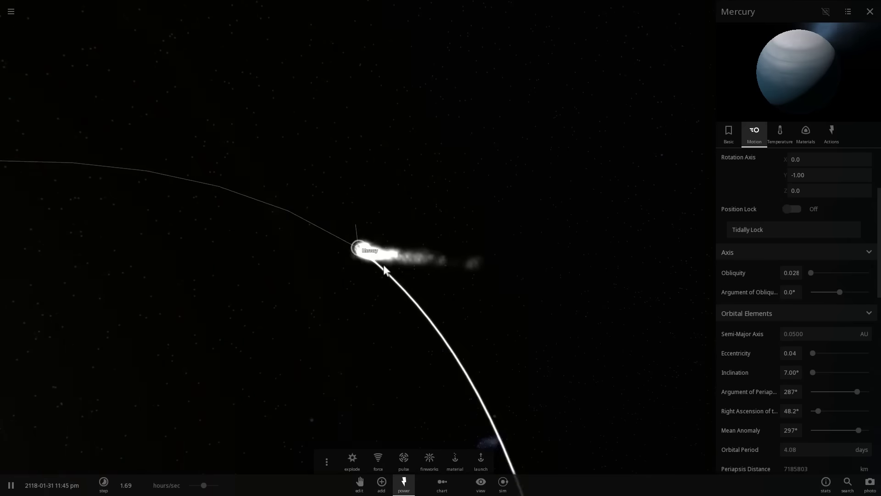
scroll(383, 268, up, 4)
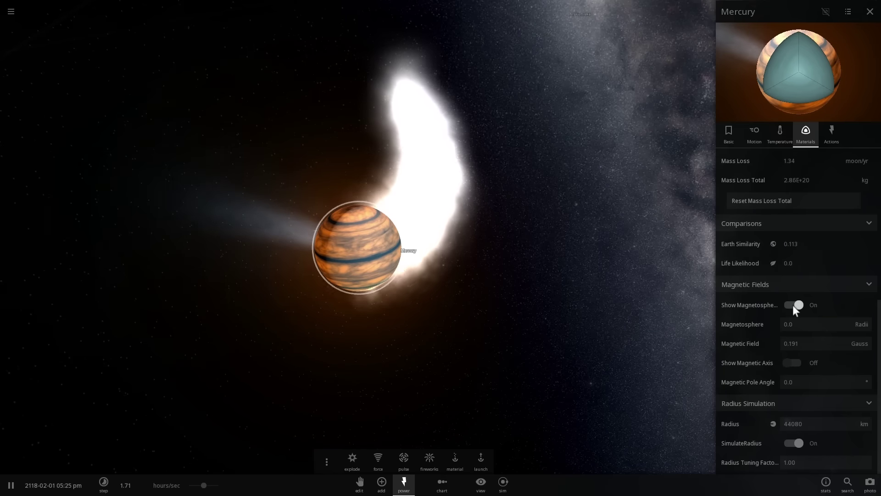
scroll(481, 302, up, 3)
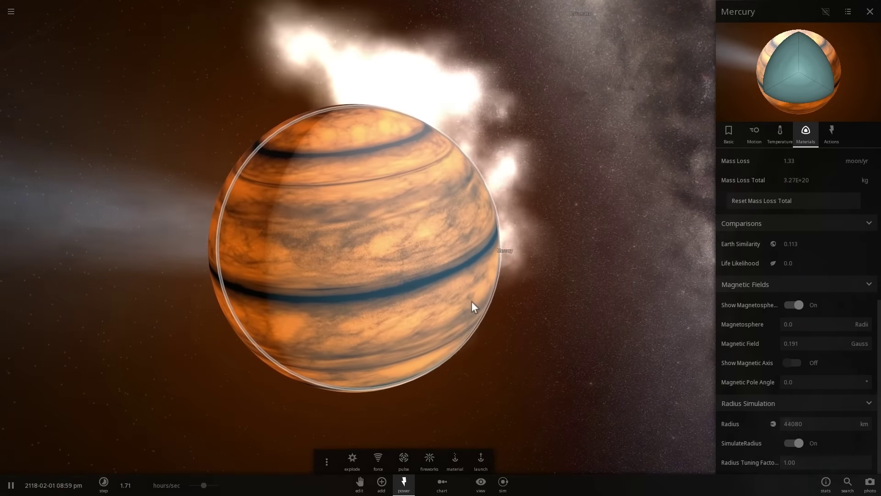
scroll(472, 301, down, 3)
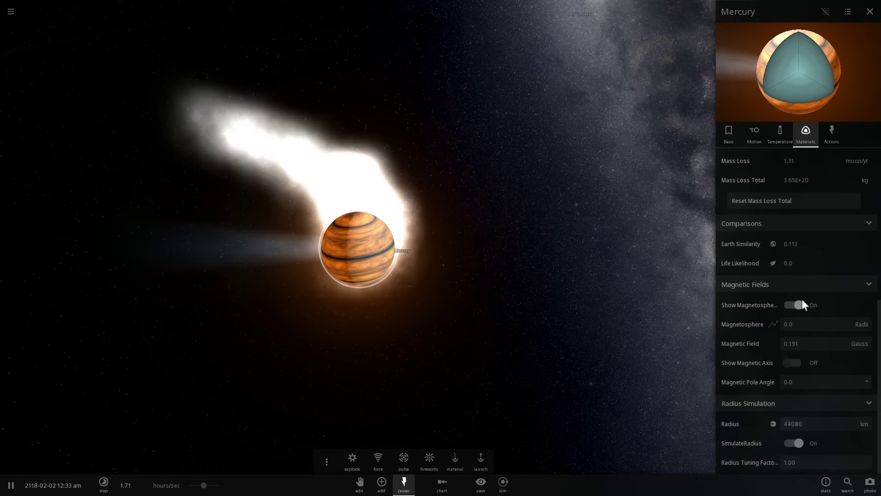
click(792, 305)
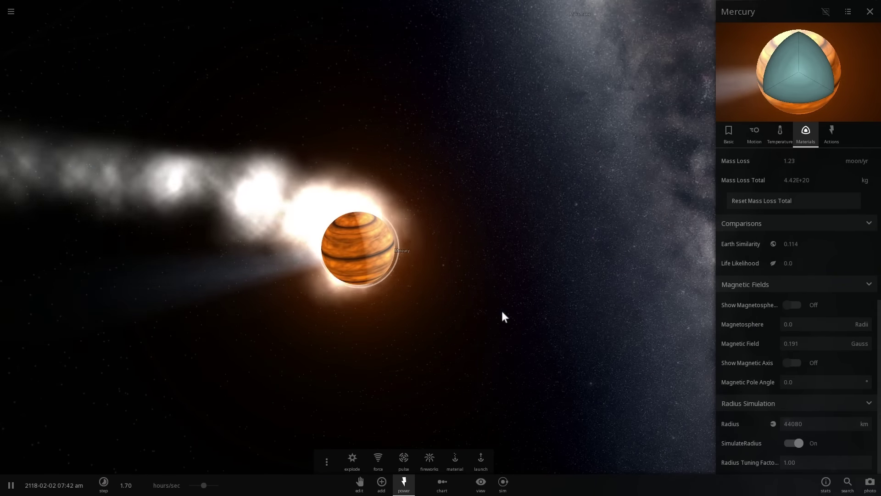
Step: Try showing Mercury's mass loss in earth/yr and review its total mass loss and composition with the simulation paused
scroll(747, 288, up, 3)
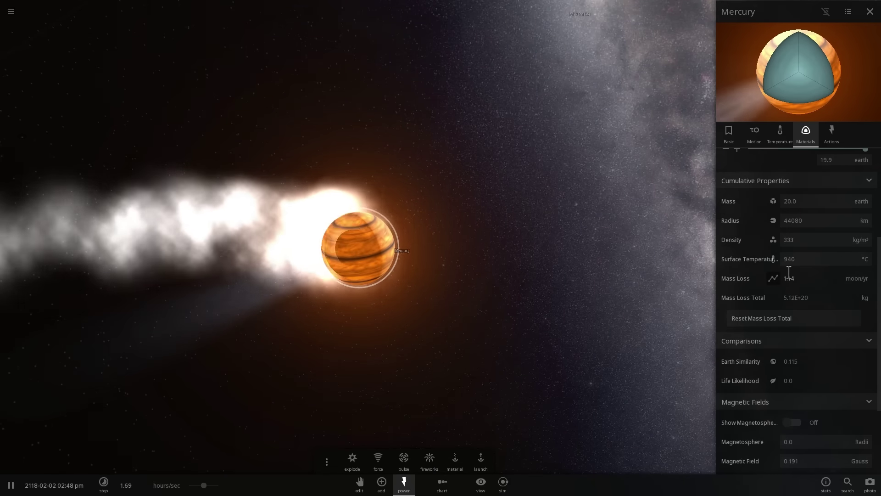
click(862, 278)
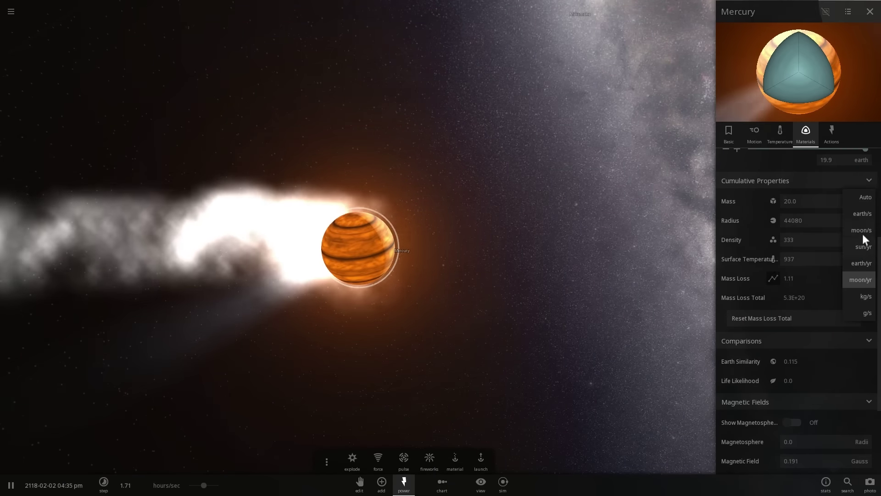
click(861, 262)
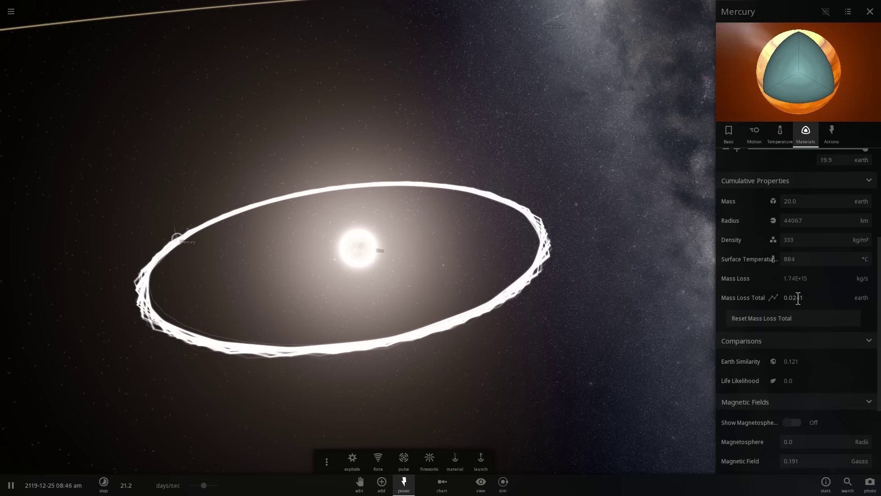
key(space)
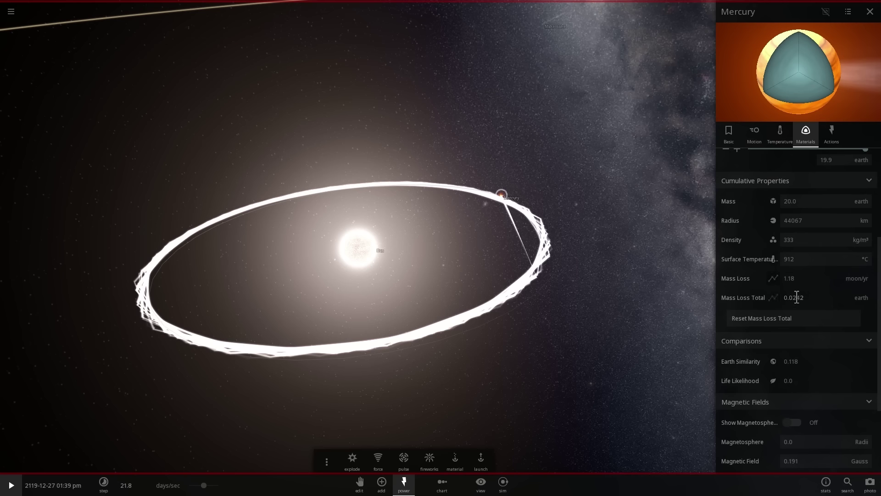
scroll(797, 286, up, 3)
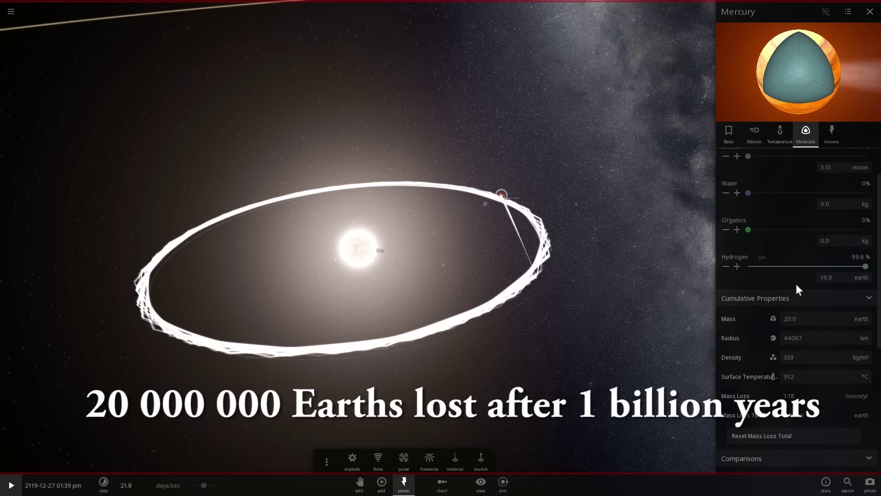
scroll(797, 285, down, 3)
scroll(796, 289, up, 2)
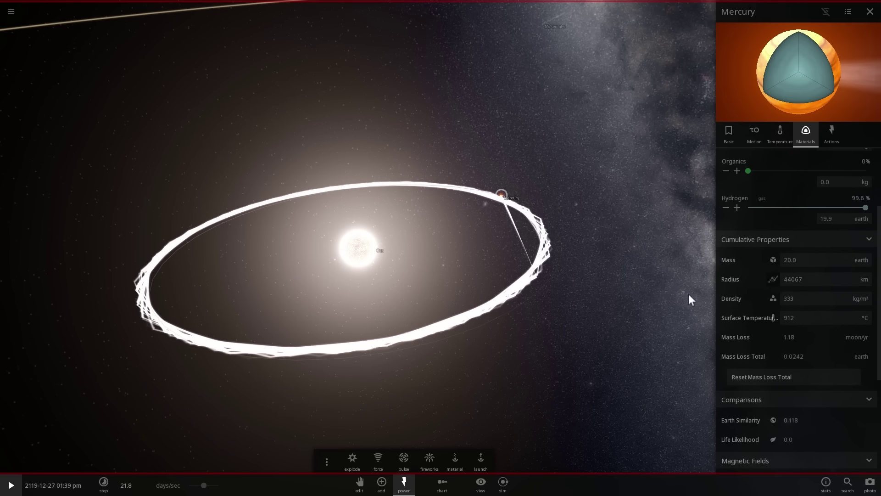
Step: Strip Mercury of all its gas by reducing hydrogen to 0% while the simulation runs, and pause it again
key(space)
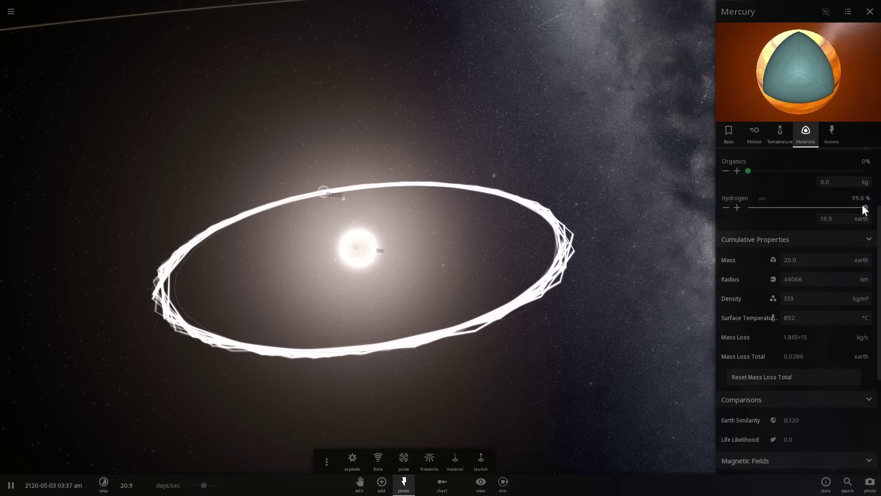
drag(864, 205, 747, 211)
key(space)
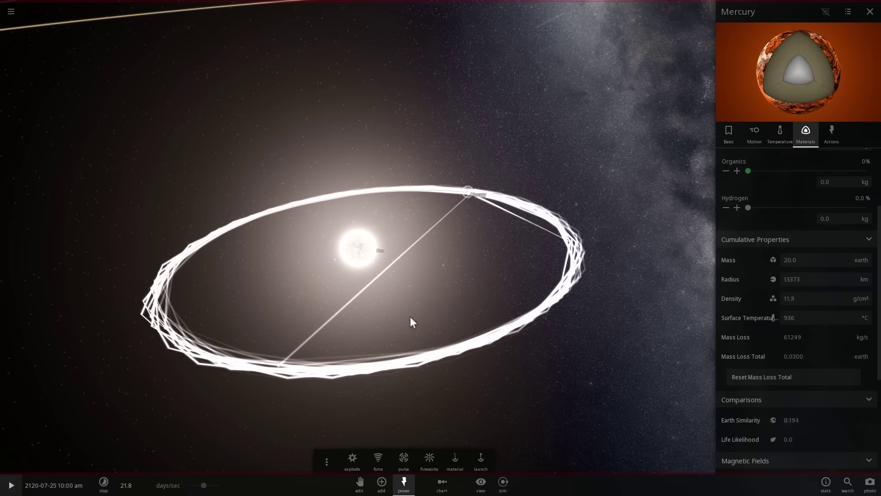
Step: Focus on the stripped Mercury and examine its surface, temperature and atmosphere values
double_click(467, 194)
scroll(412, 254, up, 10)
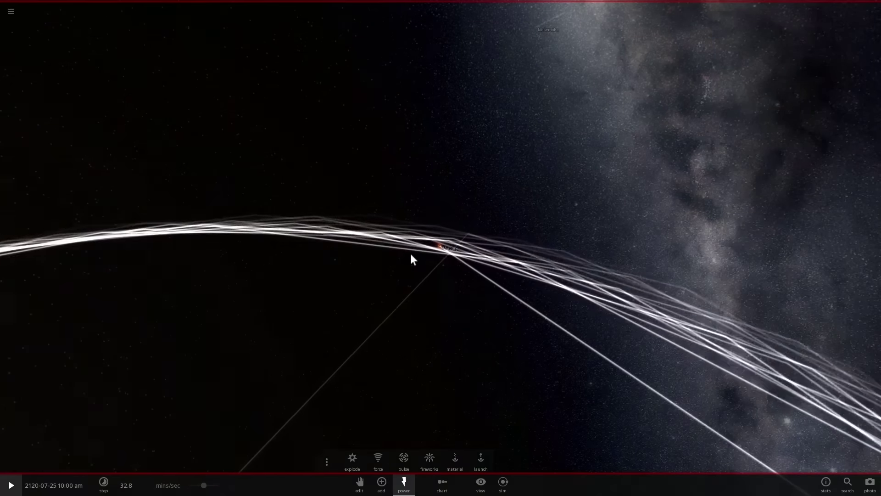
key(space)
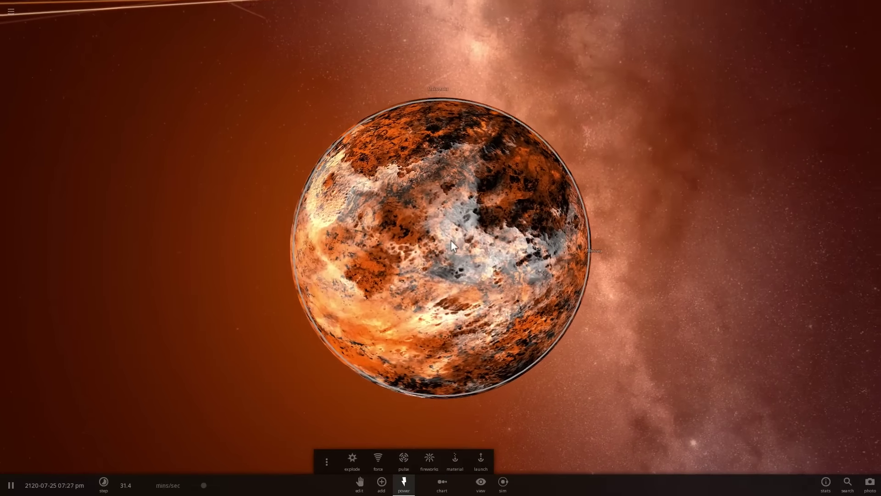
click(451, 240)
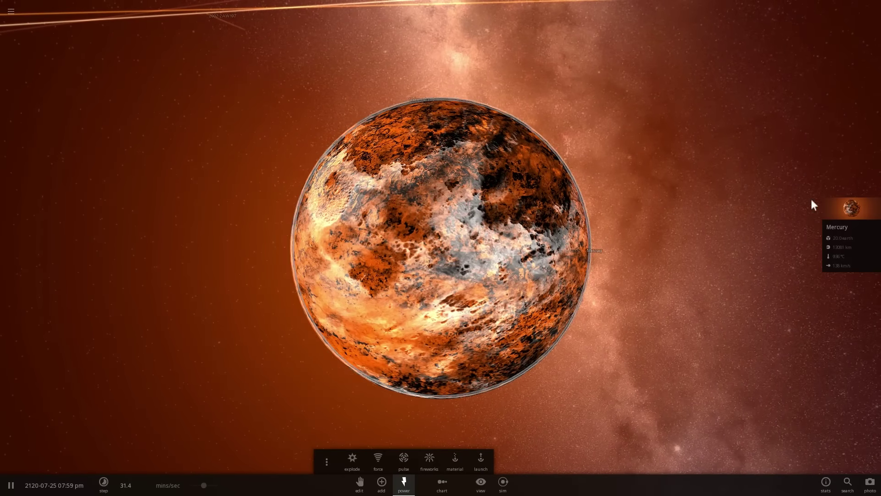
click(852, 210)
click(780, 132)
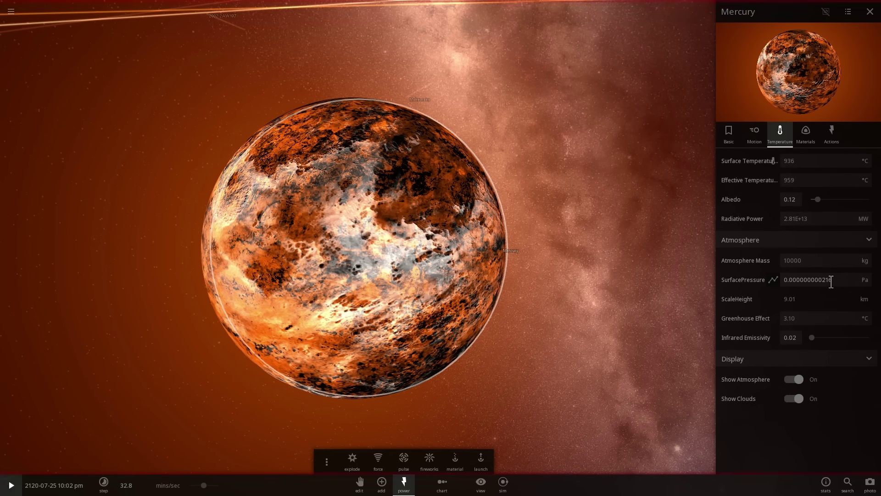
Step: Set the semi-major axis of Mercury's orbit to 0.340 AU and resume the simulation
click(755, 134)
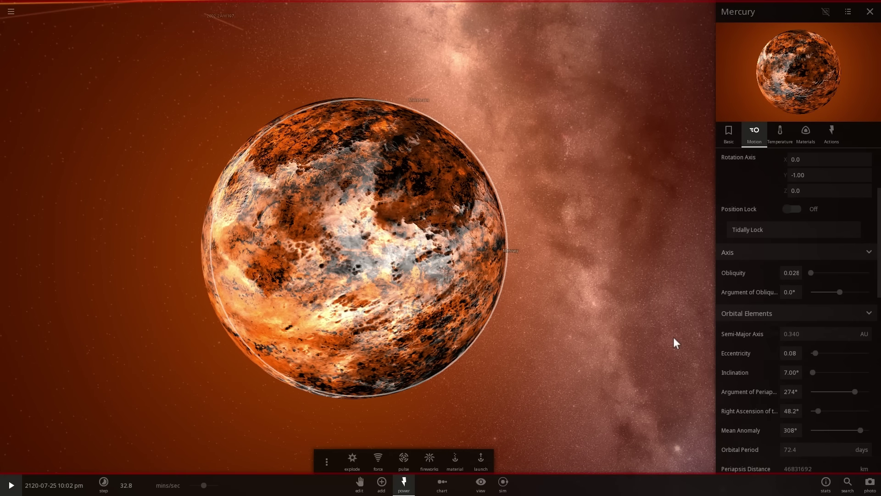
key(space)
scroll(445, 235, down, 5)
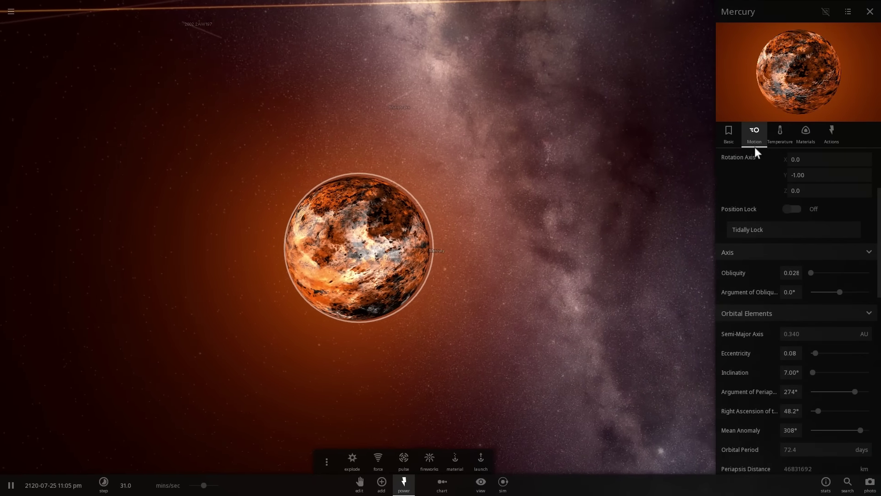
Step: Cool Mercury by setting its surface temperature to 100 °C, and close its properties
click(780, 135)
text(100)
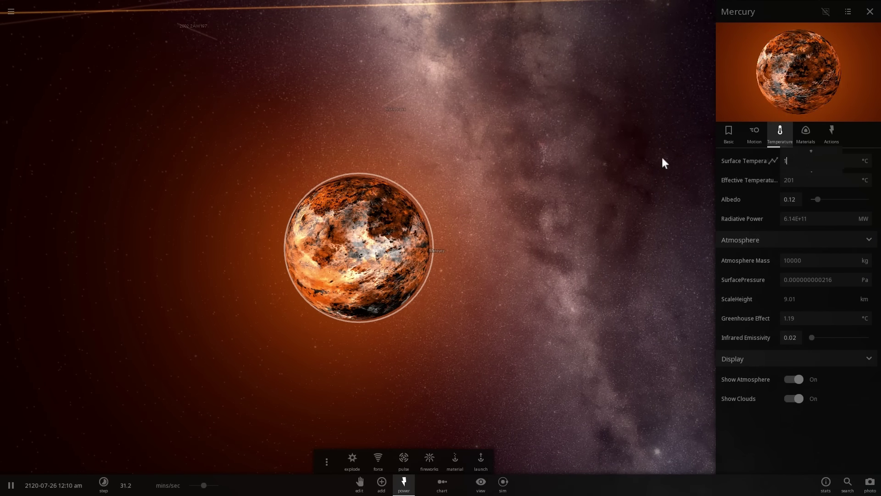
key(Return)
click(488, 316)
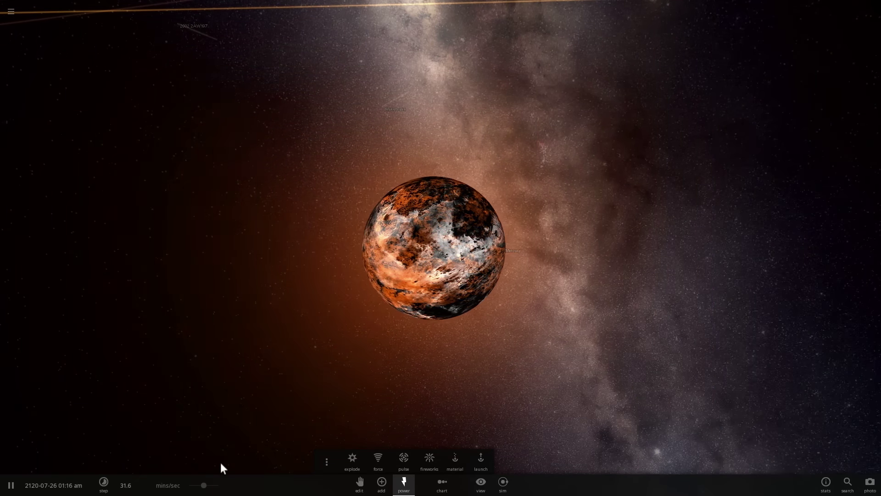
Step: Speed up the simulation to about 4.7 hours per second and inspect the cooled surface of Mercury
drag(203, 486, 221, 485)
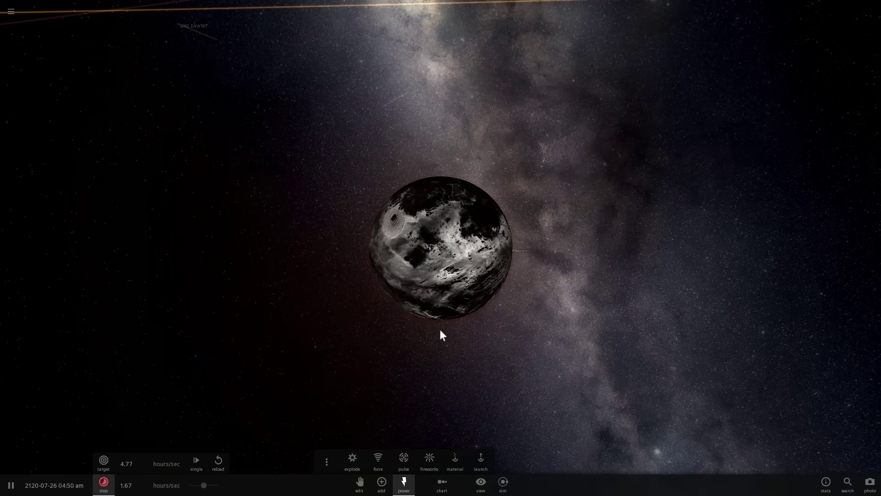
scroll(441, 329, up, 4)
right_drag(443, 327, 450, 238)
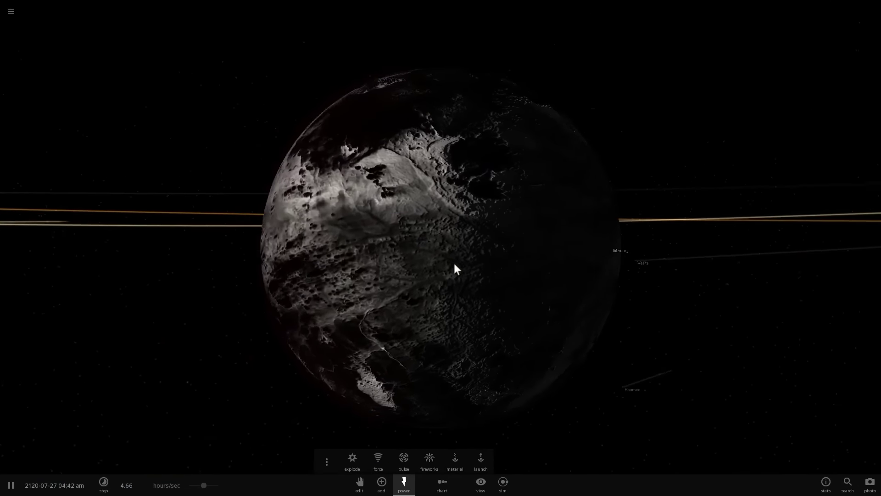
Step: Examine Mercury's new path around the Sun from several angles and distances
scroll(518, 315, down, 5)
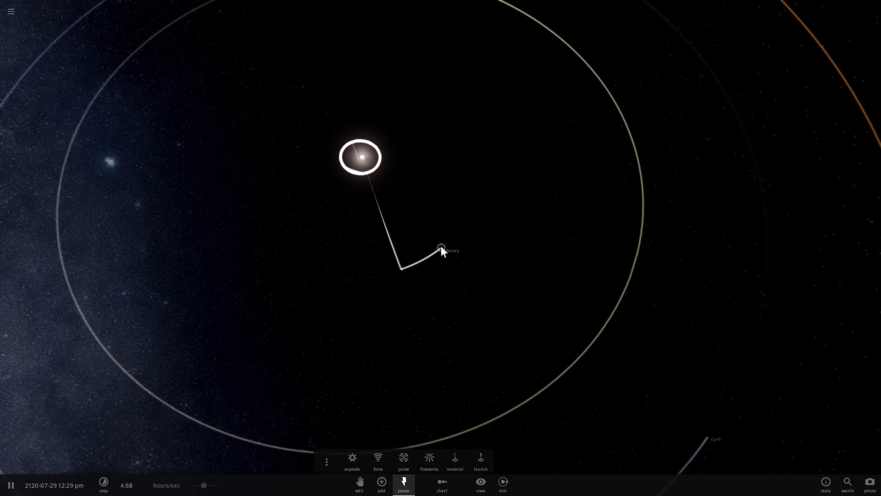
right_drag(482, 290, 435, 258)
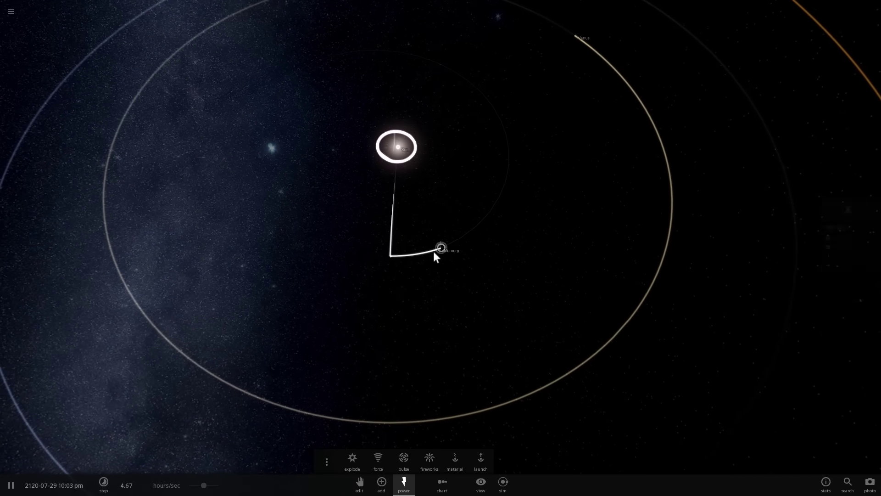
click(434, 252)
right_drag(516, 295, 467, 254)
scroll(462, 283, up, 5)
scroll(465, 253, down, 3)
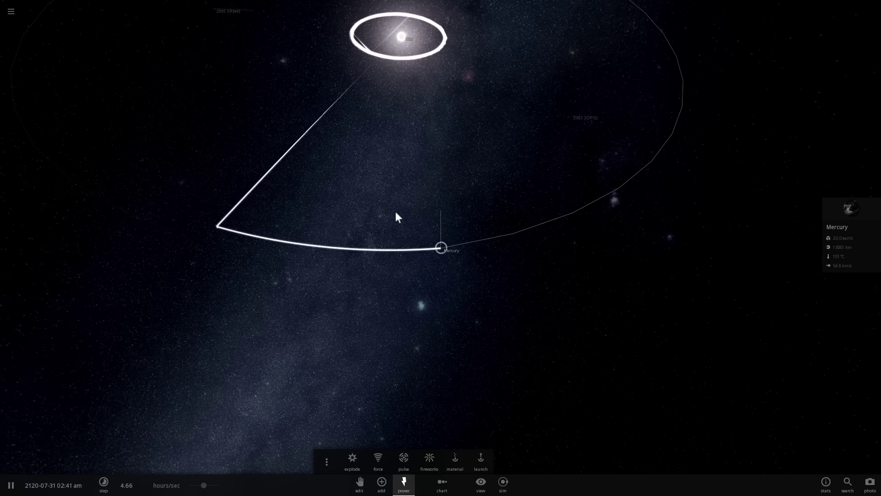
scroll(440, 252, down, 2)
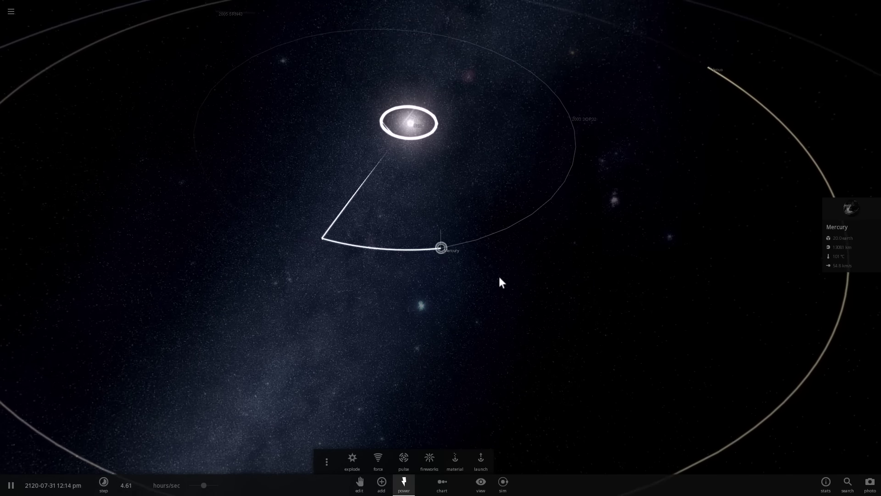
right_drag(500, 276, 465, 263)
scroll(464, 263, up, 3)
scroll(464, 265, up, 5)
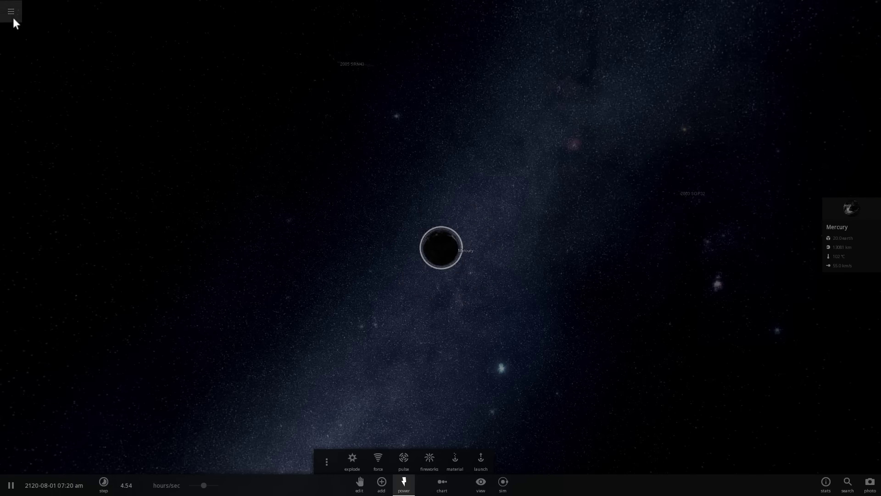
Step: Reload the original solar system simulation with the unmodified Mercury and run it
click(11, 13)
click(33, 98)
key(space)
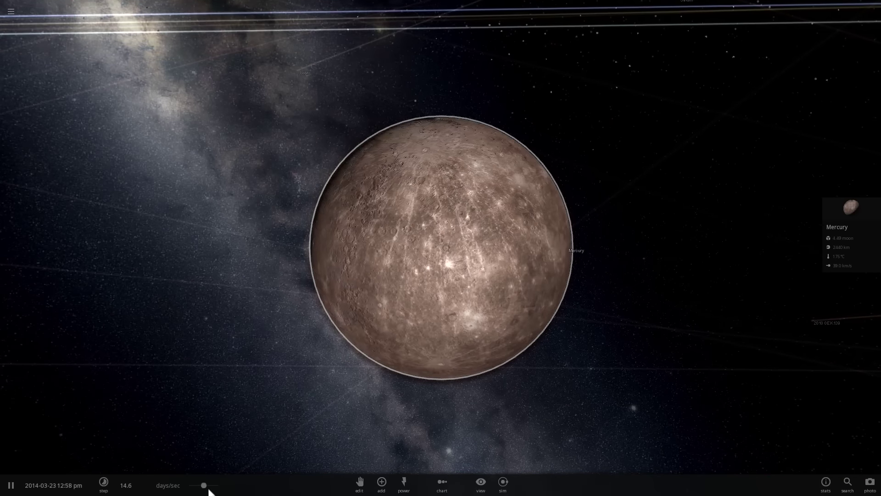
Step: Slow the simulation to about 22 hours per second and examine Mercury's cratered surface up close
drag(203, 485, 189, 485)
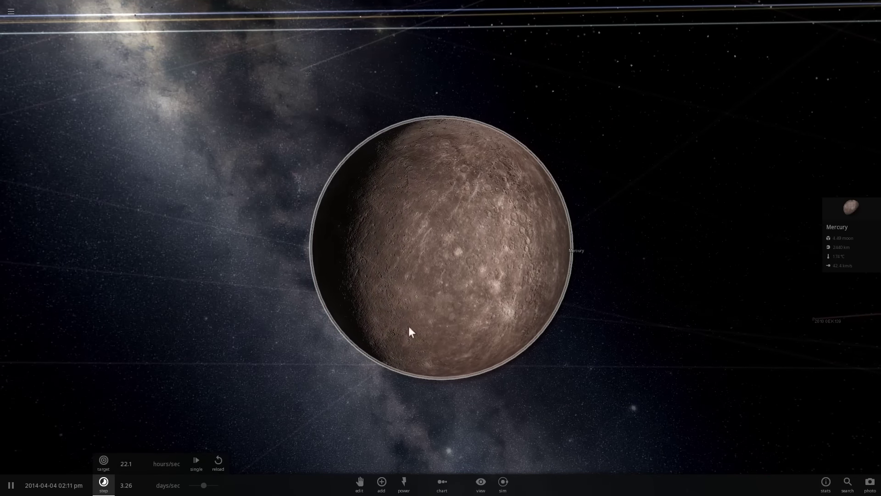
scroll(413, 323, up, 10)
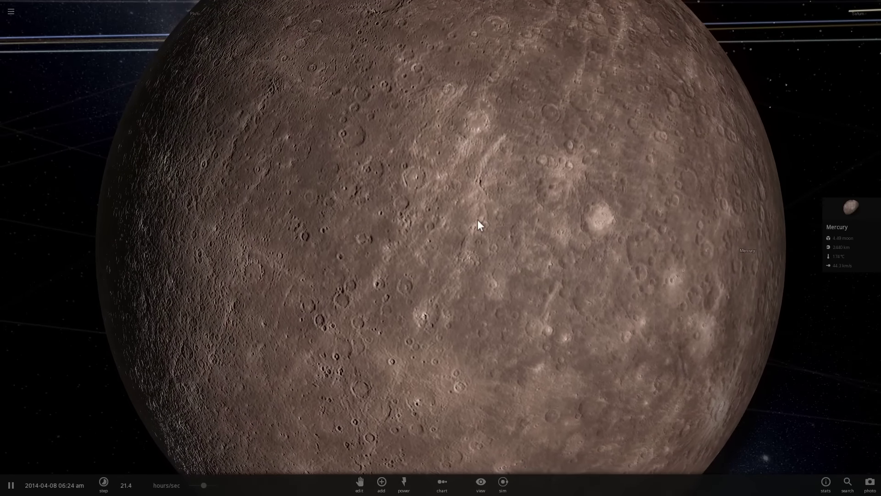
scroll(478, 222, down, 3)
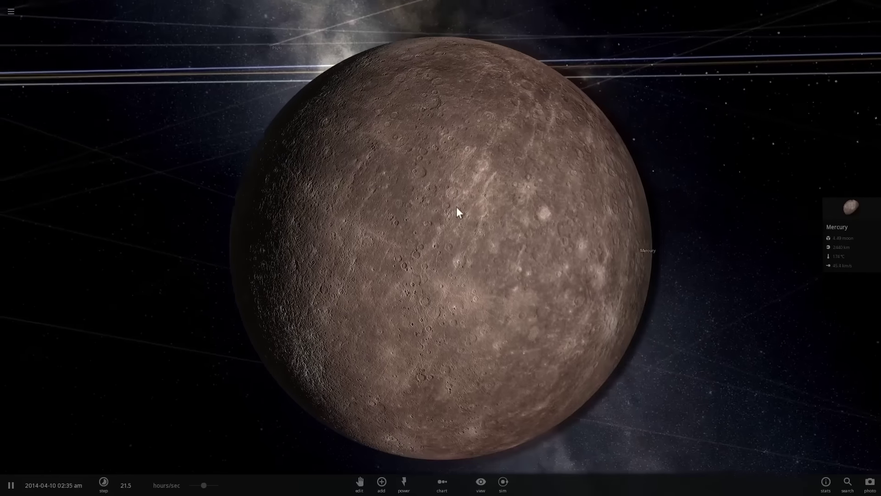
scroll(457, 211, down, 2)
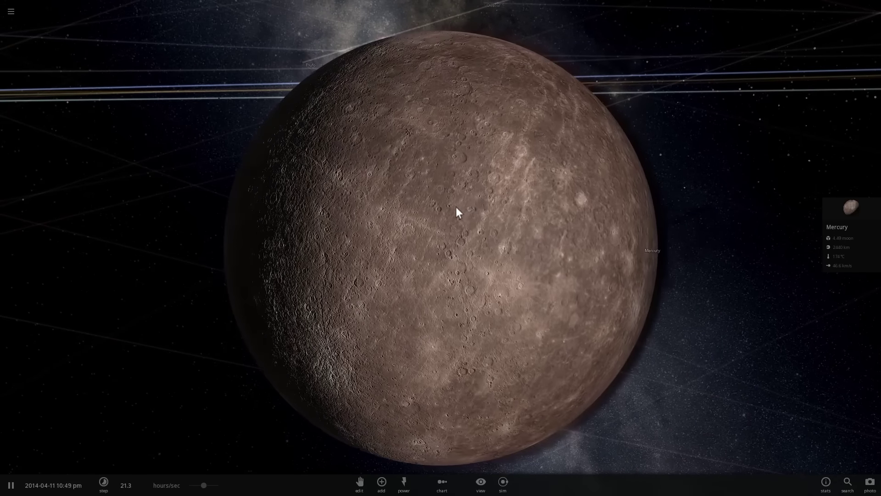
Step: Preview the Moon in binary placement beside Mercury to compare their cratered surfaces, without adding it
click(382, 482)
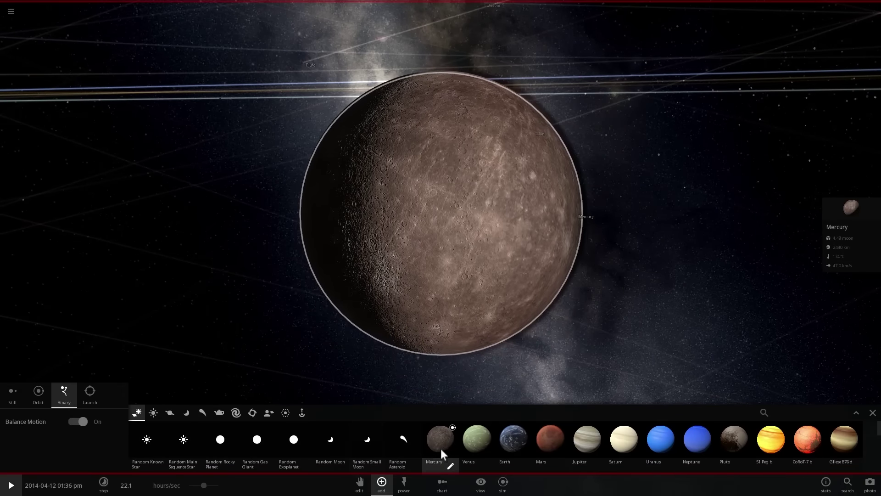
click(186, 412)
click(331, 438)
key(space)
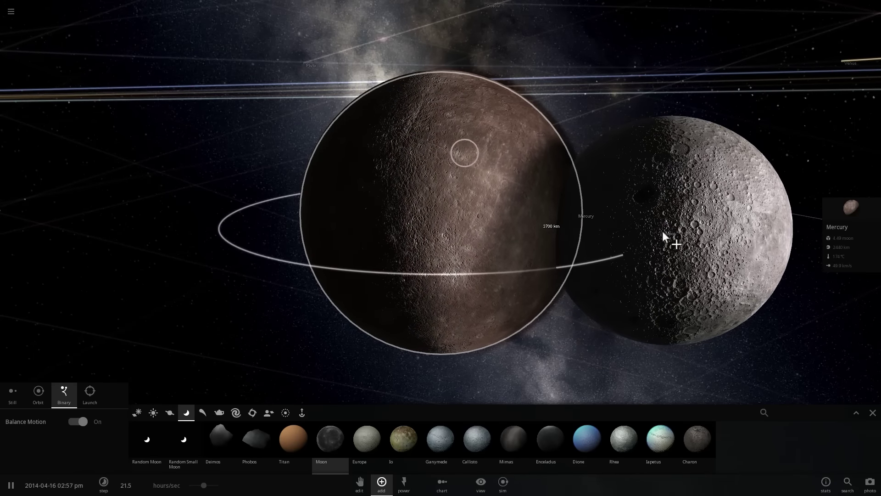
key(Escape)
Step: Leave object placement and examine Mercury's lit and dark sides and its path from several angles and distances
right_drag(674, 231, 674, 270)
scroll(645, 249, down, 3)
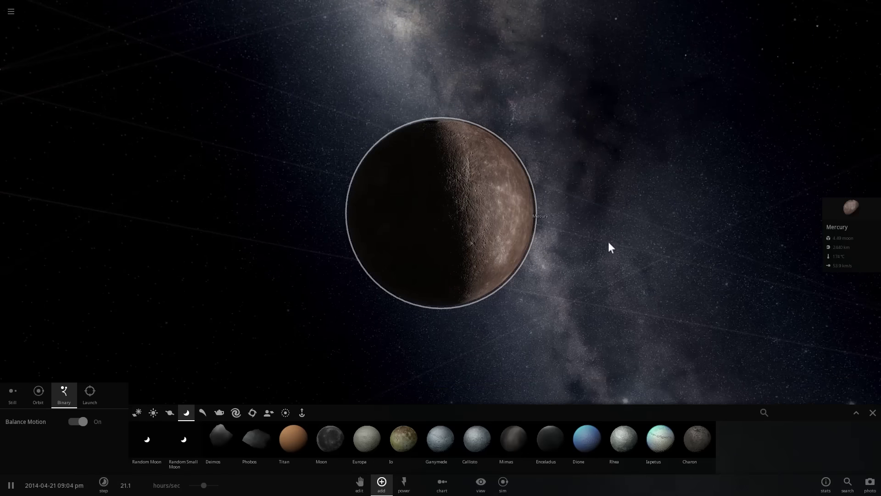
scroll(586, 238, up, 4)
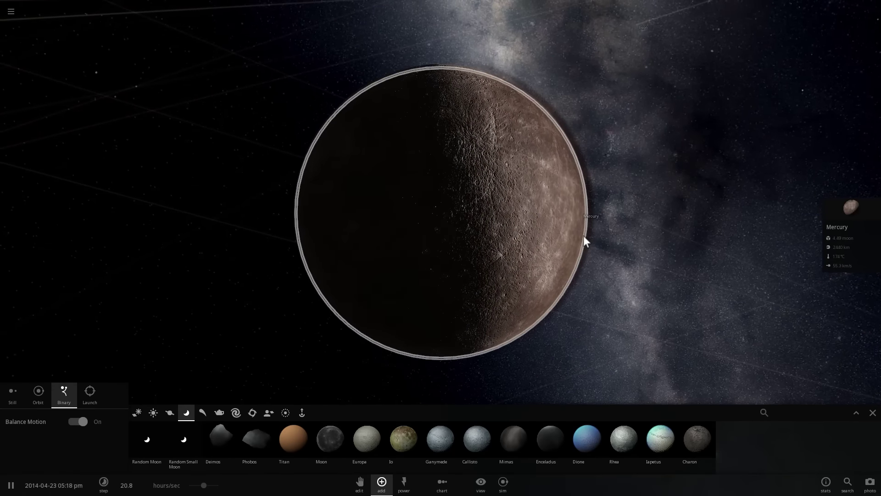
drag(583, 236, 519, 273)
scroll(519, 273, down, 4)
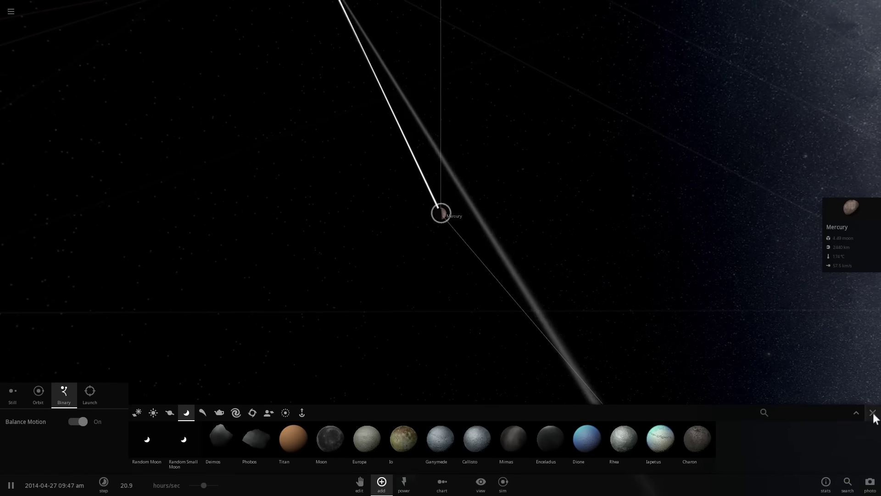
click(873, 413)
drag(621, 335, 610, 285)
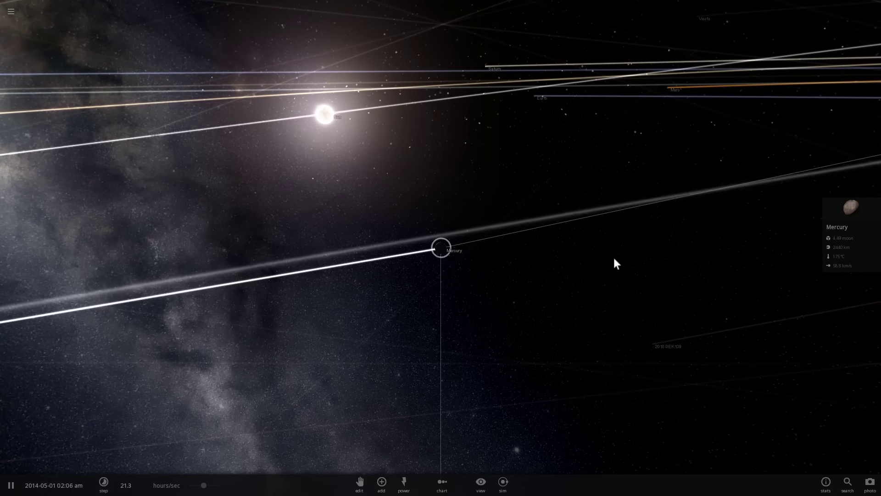
scroll(477, 269, up, 5)
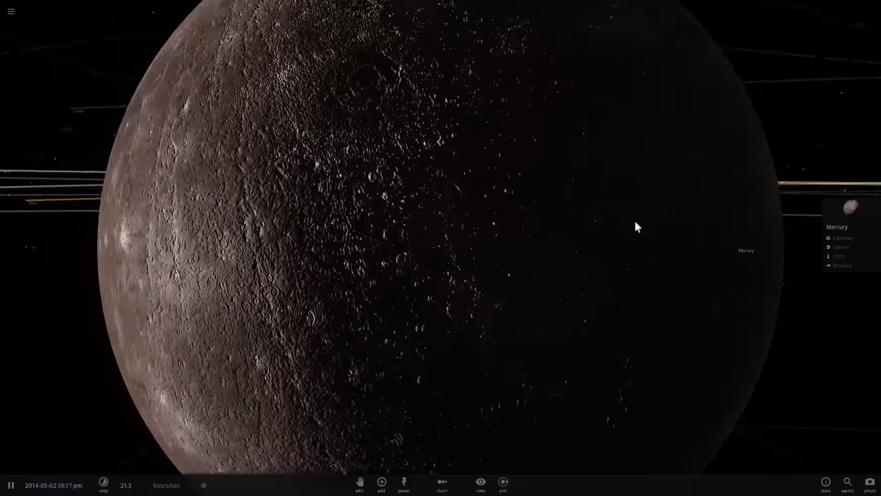
drag(635, 221, 659, 221)
scroll(597, 232, down, 4)
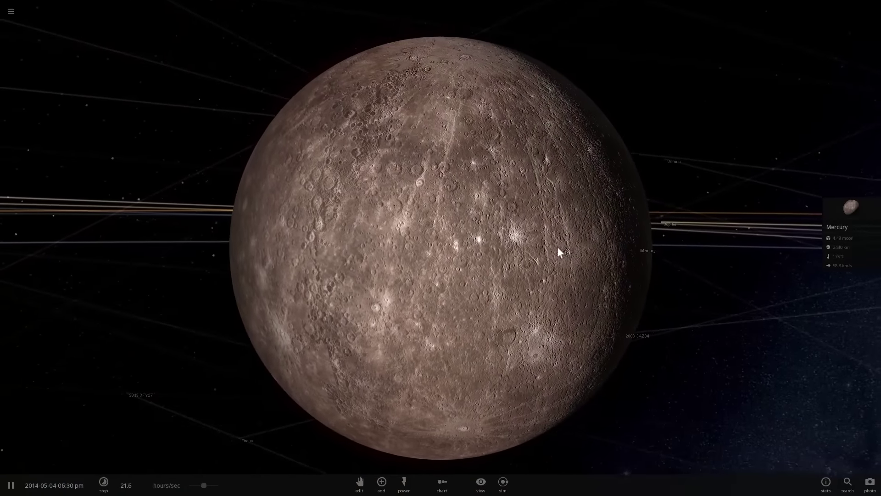
drag(557, 247, 549, 260)
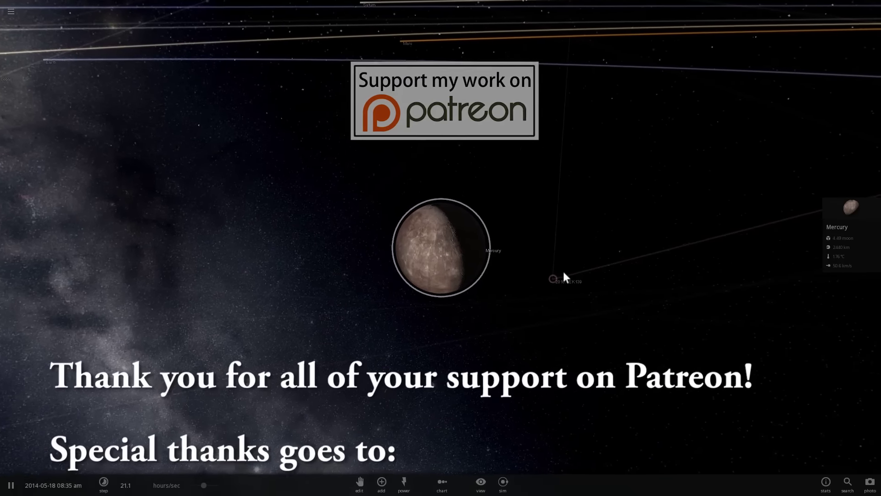
scroll(563, 272, up, 8)
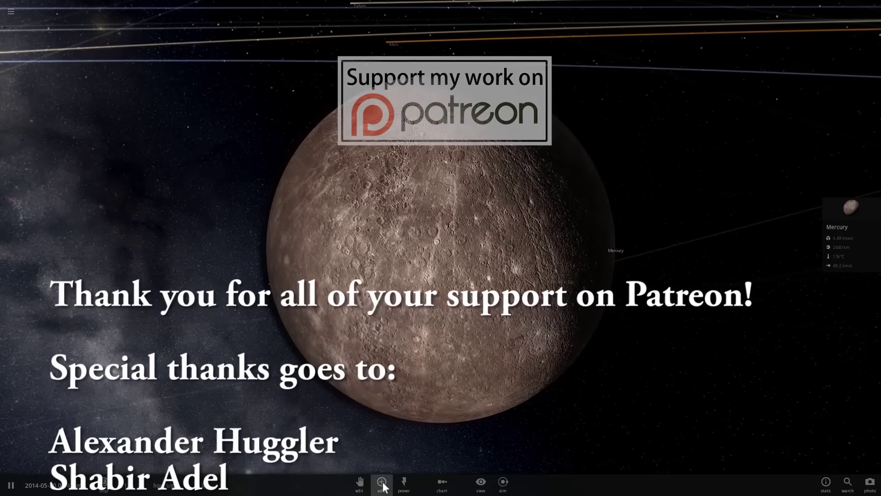
Step: Launch random asteroids at 10 km/s into different parts of Mercury's surface, with the simulation slowed to about 22 minutes per second
click(382, 482)
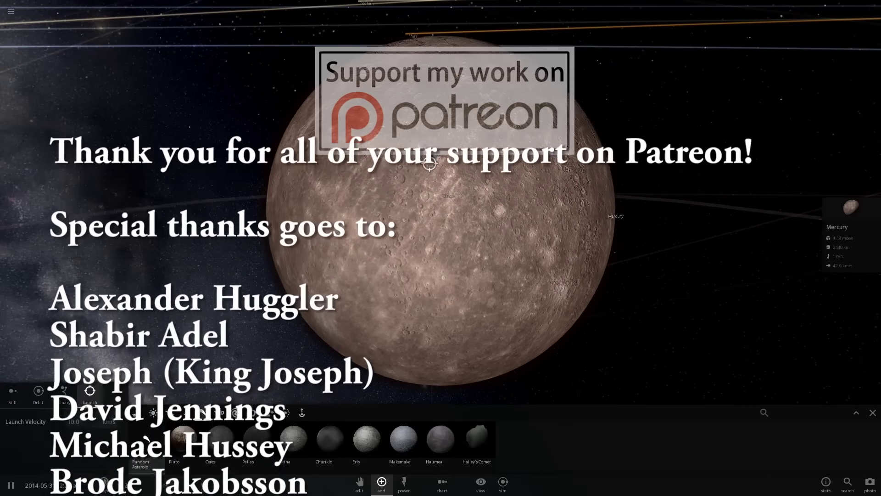
click(428, 161)
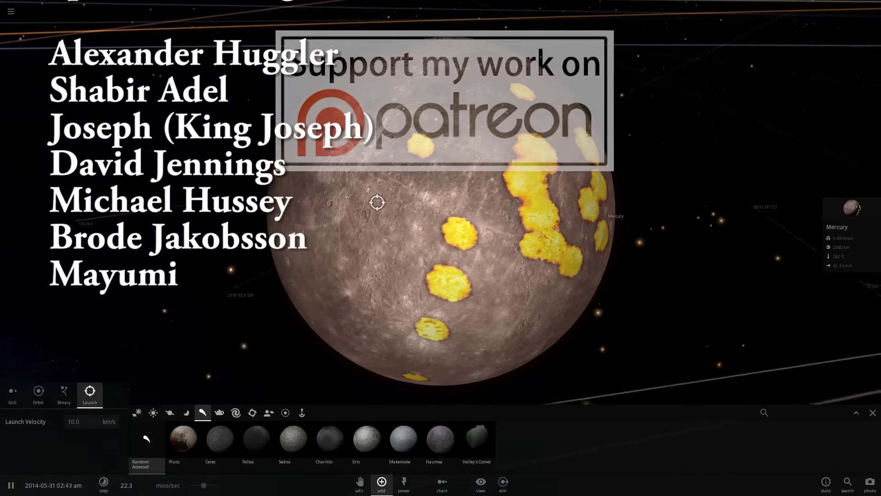
click(359, 277)
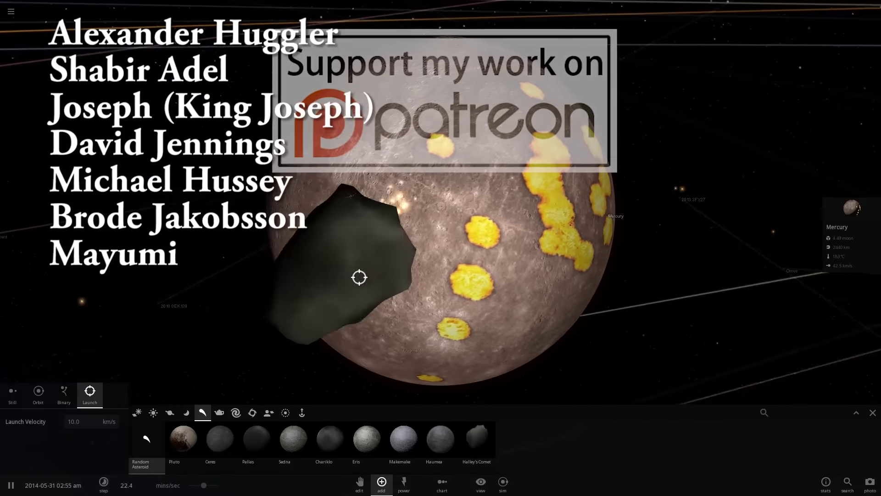
click(398, 242)
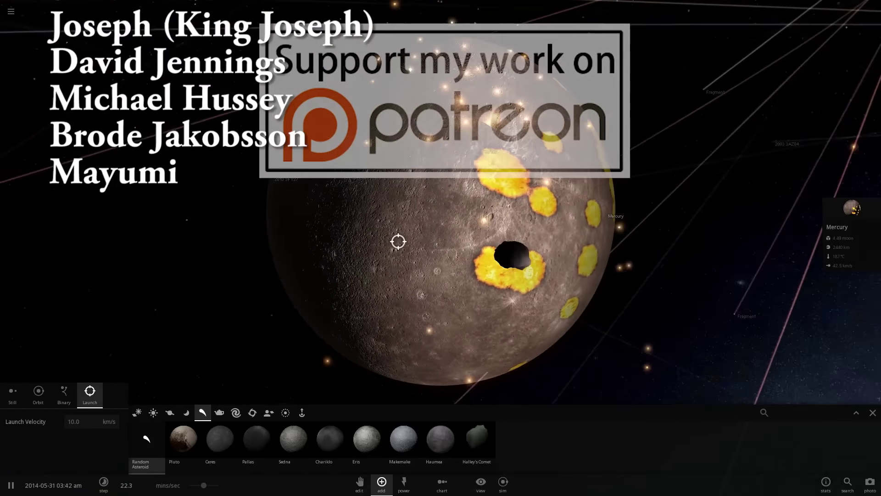
click(482, 285)
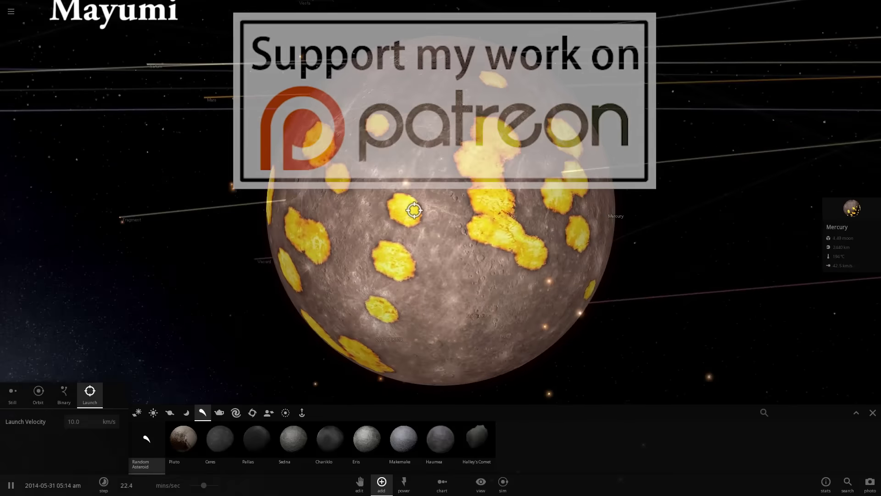
right_drag(520, 211, 429, 209)
click(398, 234)
click(390, 266)
click(386, 271)
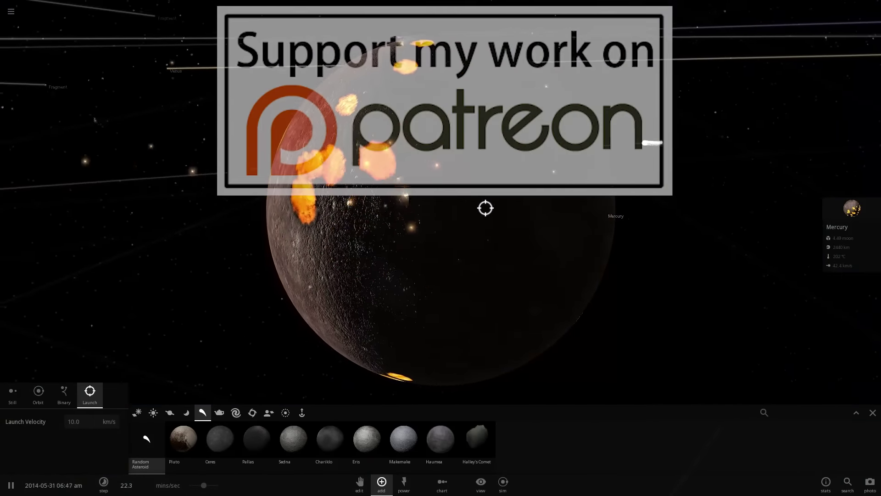